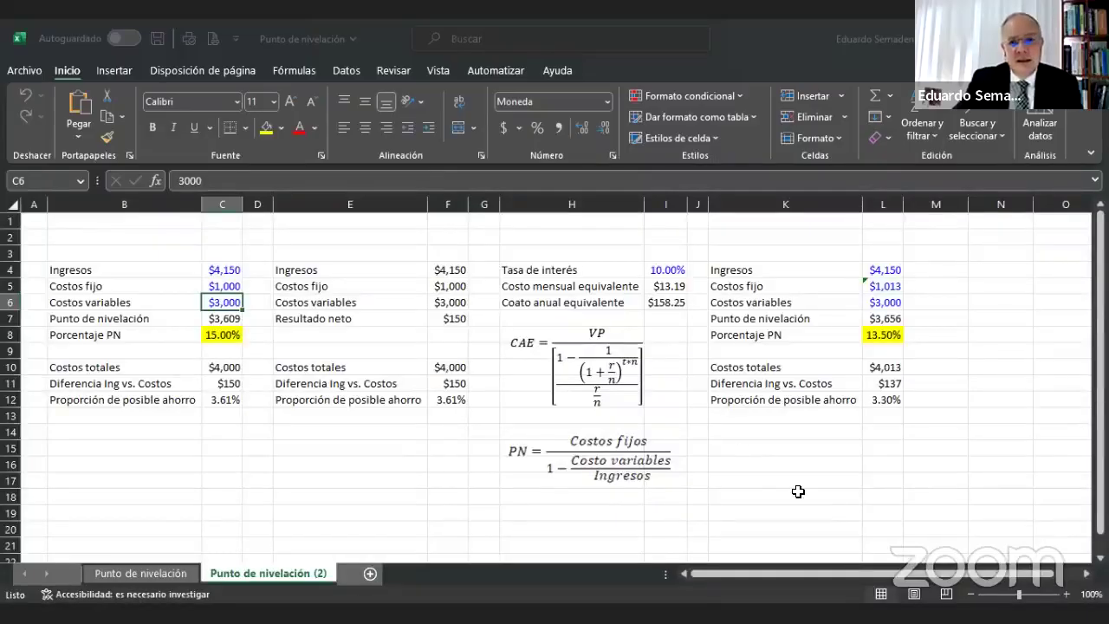
- Zoom the sheet to 120% and widen column C so 15.00% displays fully
click(1066, 594)
click(1065, 593)
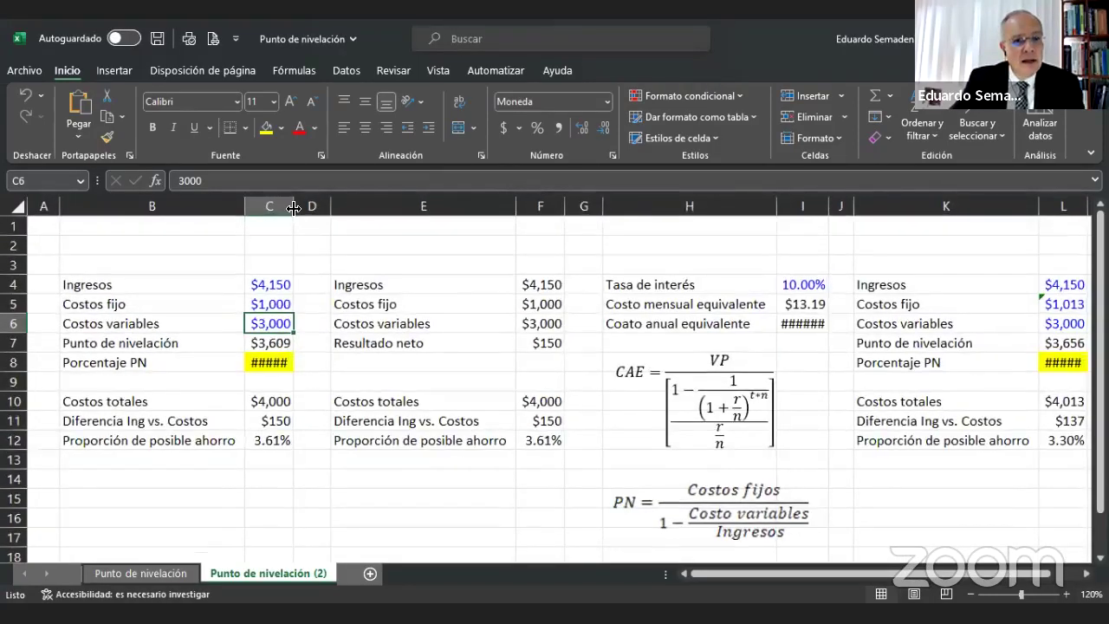
drag(293, 206, 306, 206)
click(407, 254)
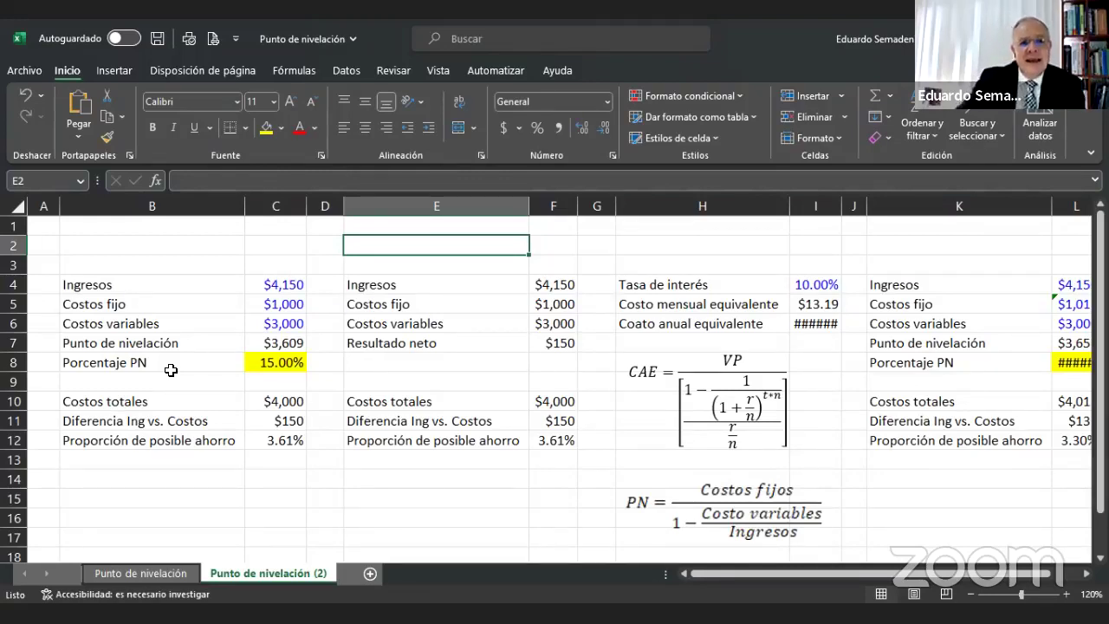
click(260, 291)
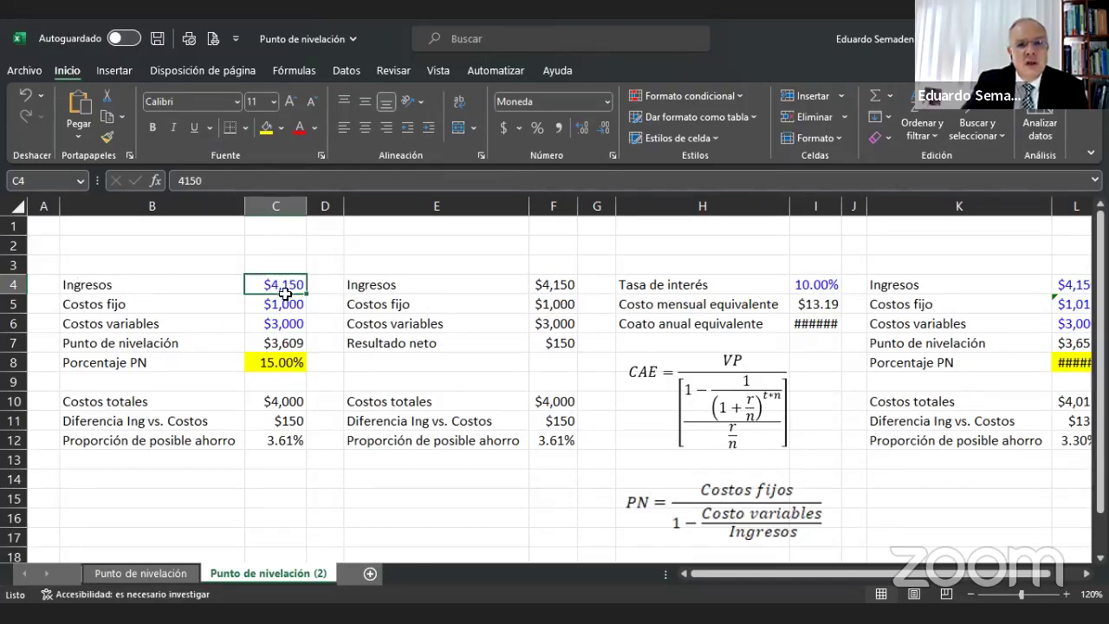
click(283, 306)
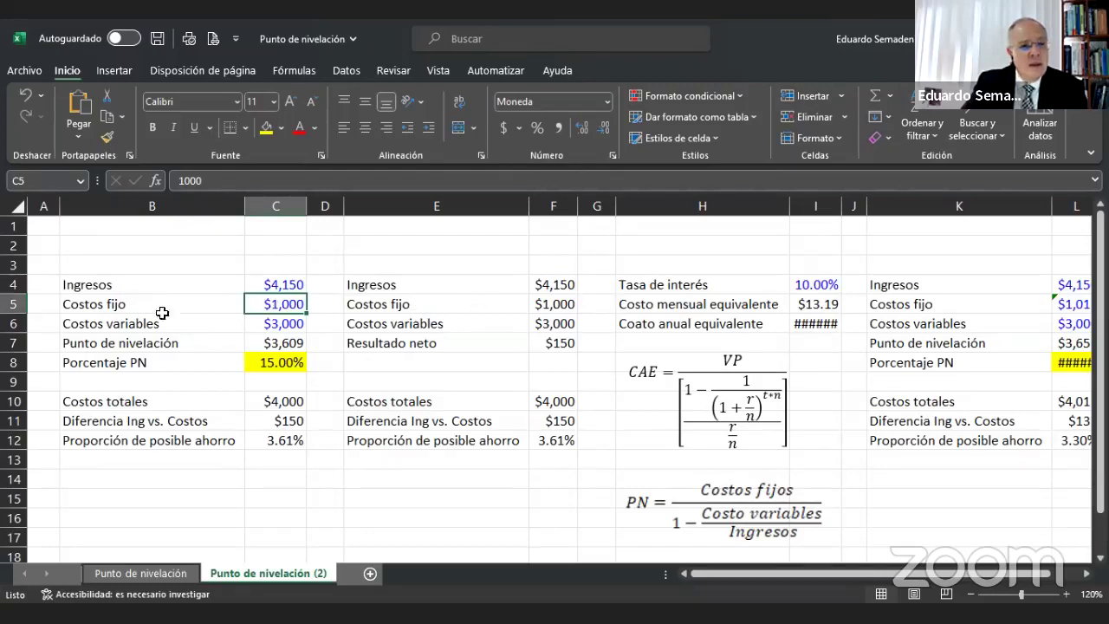
click(287, 323)
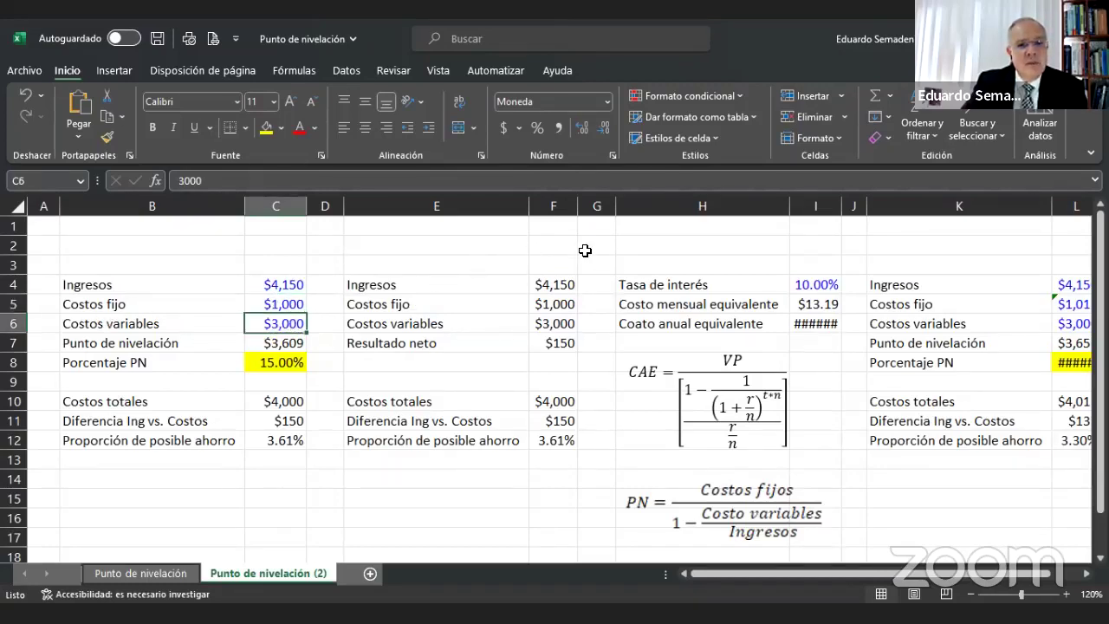
click(273, 339)
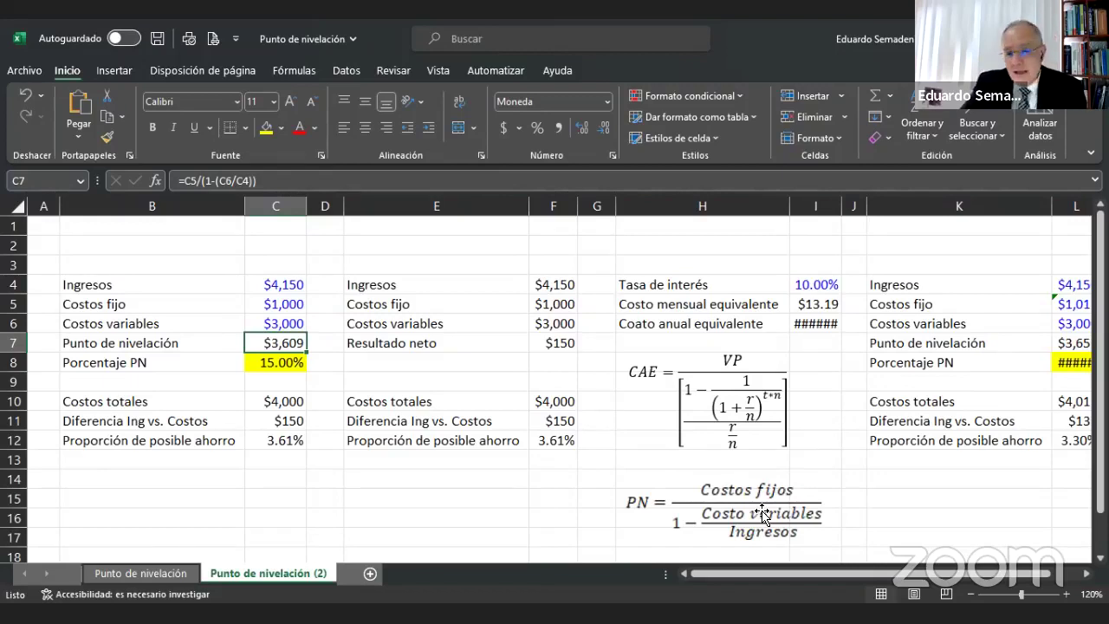
click(763, 514)
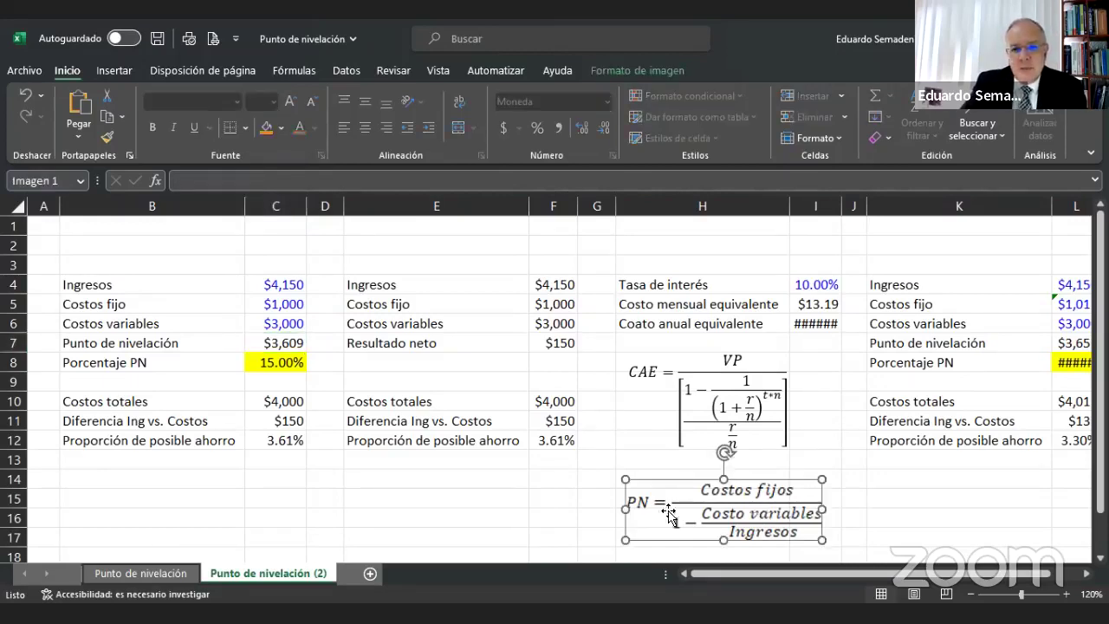
click(598, 498)
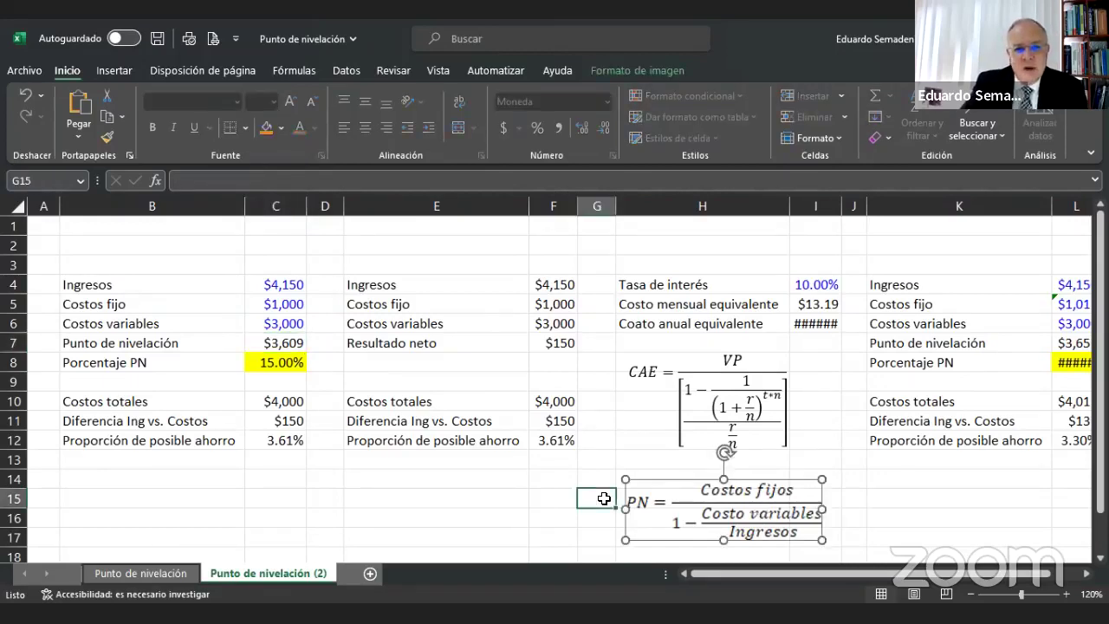
click(228, 514)
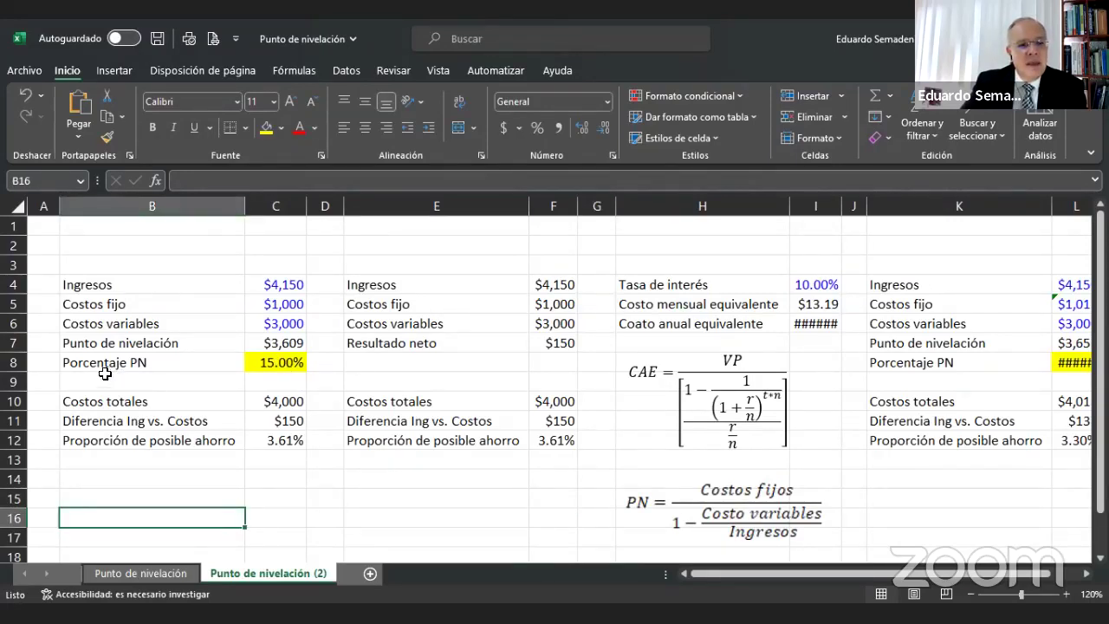
click(271, 344)
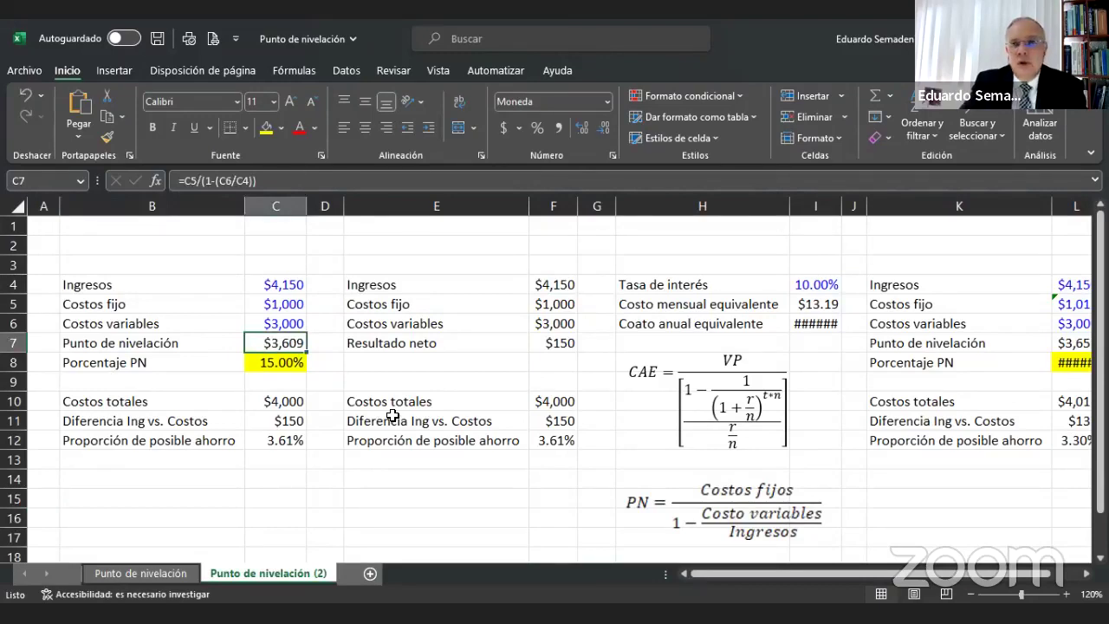
click(258, 362)
click(284, 180)
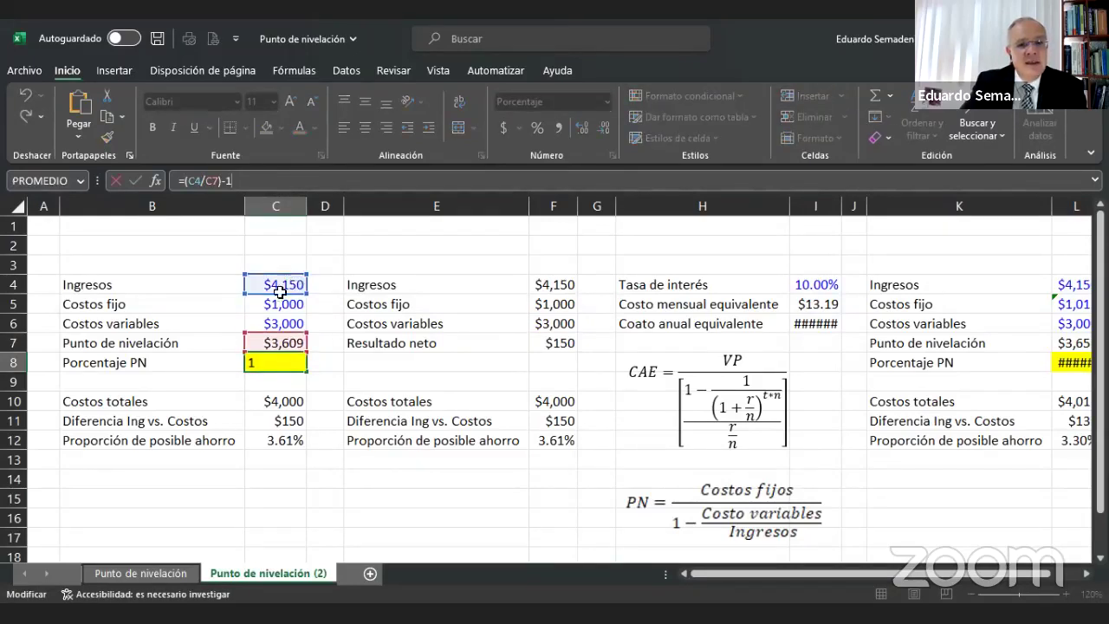
click(333, 250)
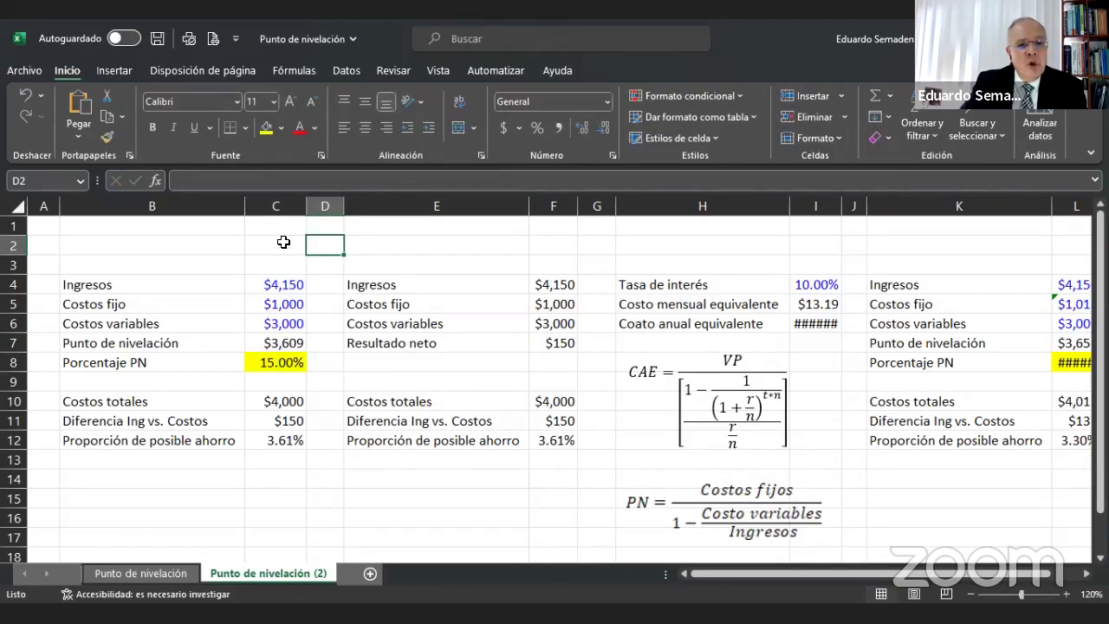
click(287, 362)
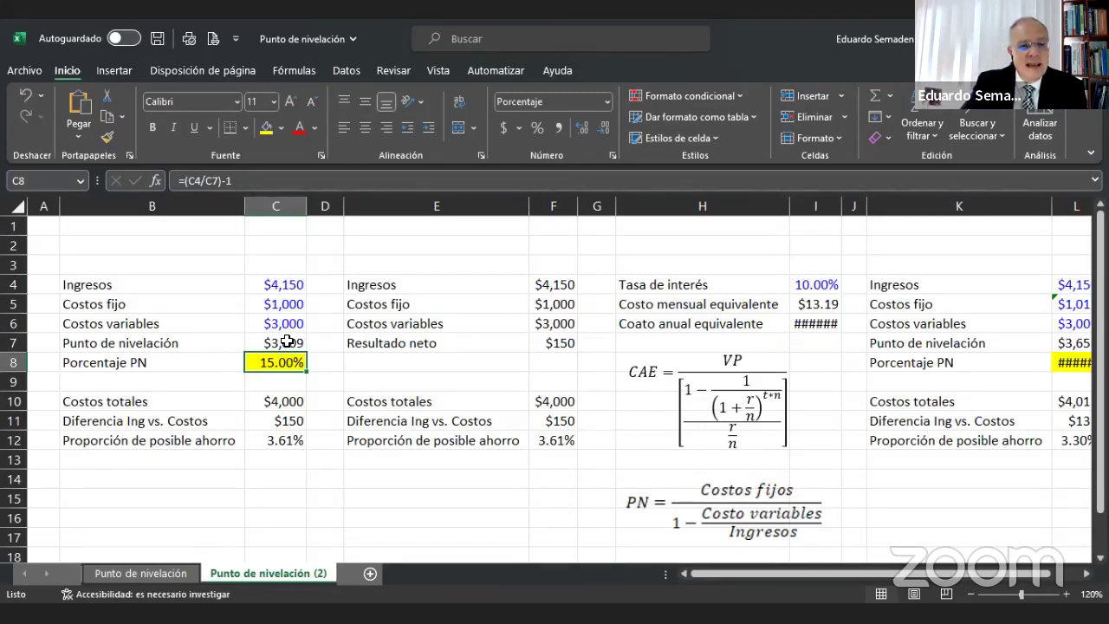
click(287, 343)
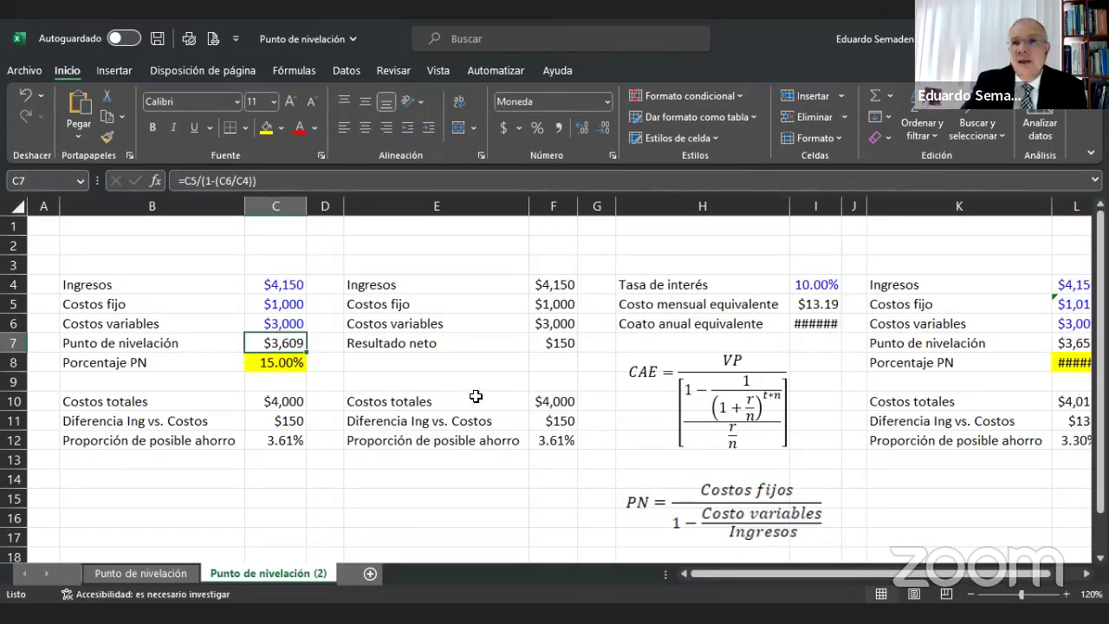
click(277, 365)
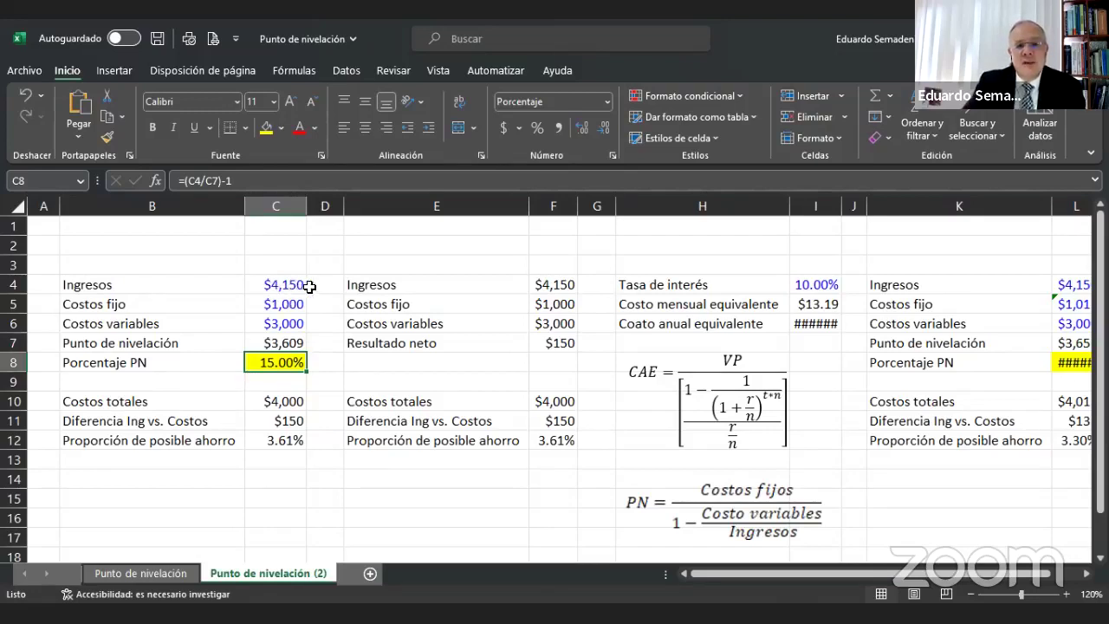
click(555, 286)
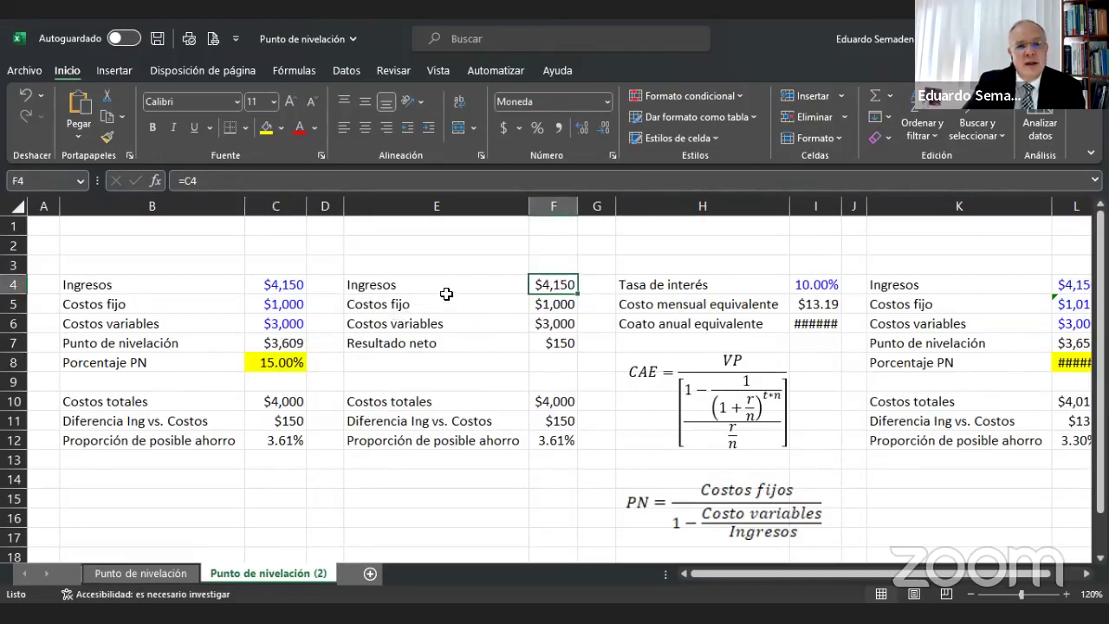
click(539, 303)
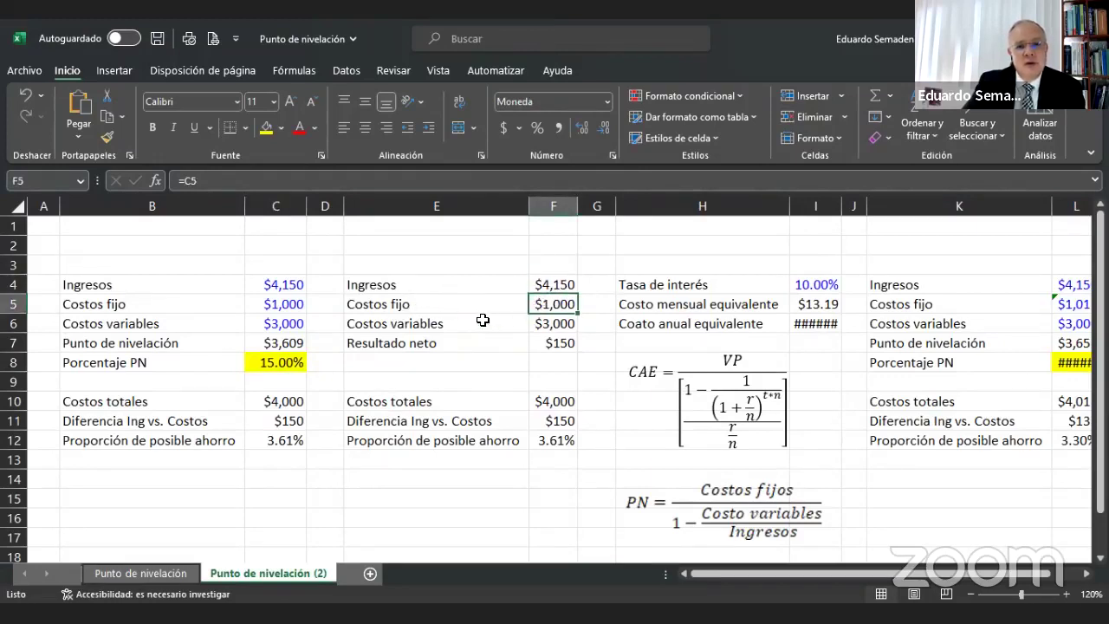
click(551, 320)
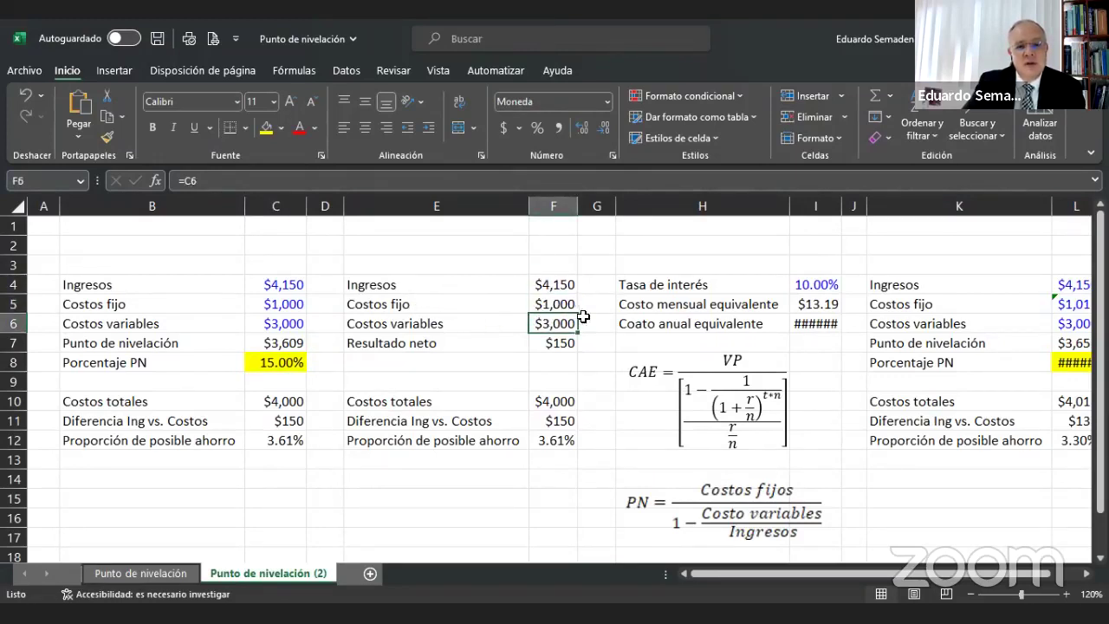
click(569, 342)
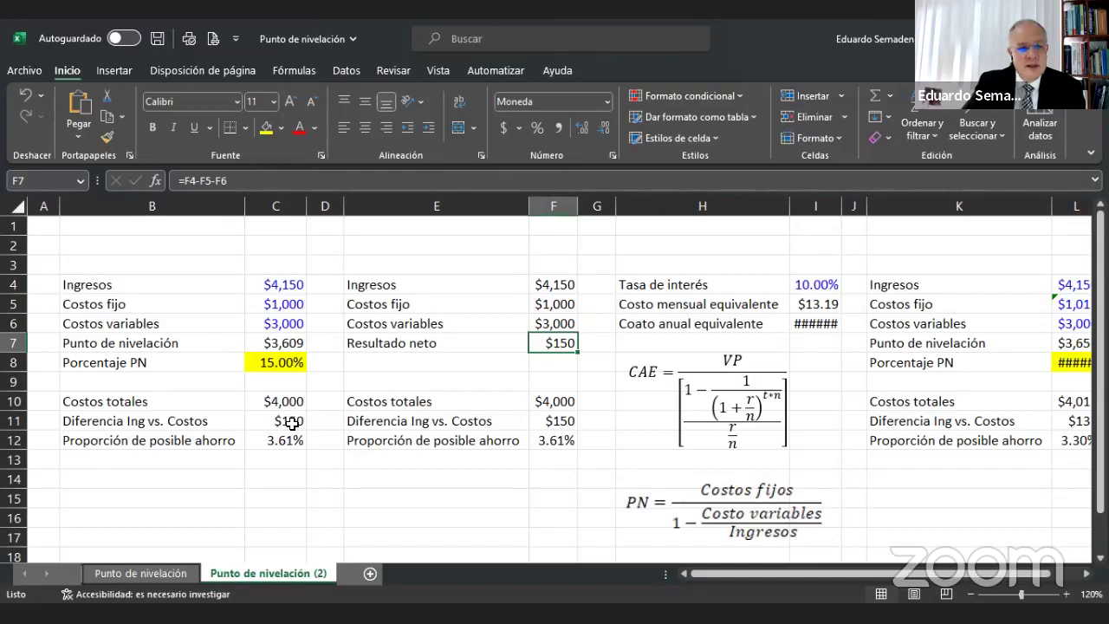
- Review the =C11/C4 savings proportion formula in C12, then select Costos fijo in C5
click(266, 439)
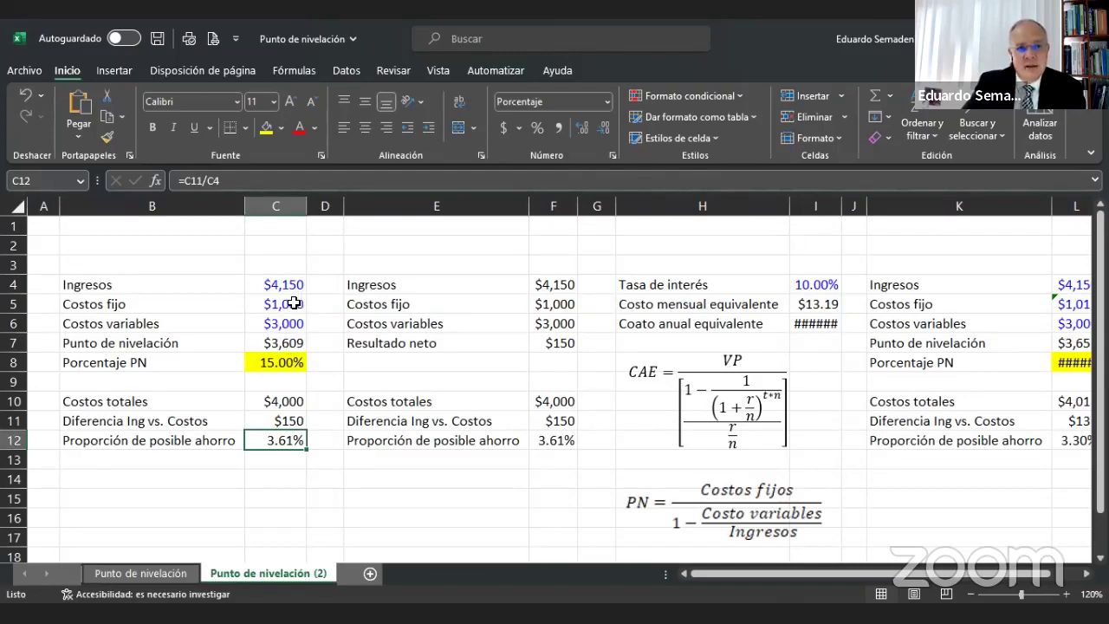
click(295, 302)
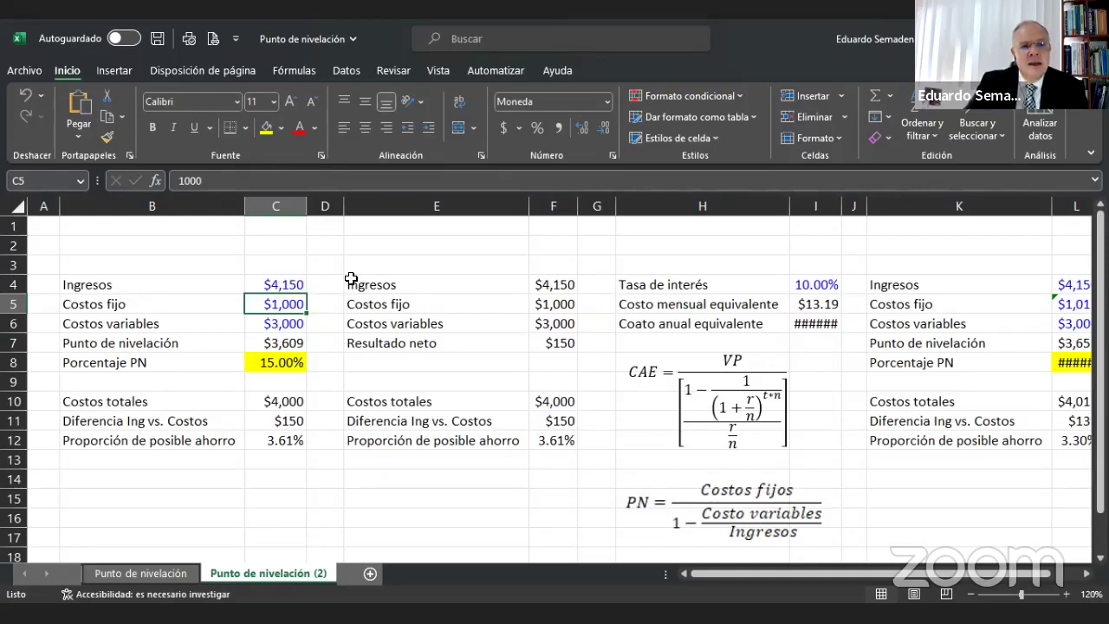
- Enter $1,100 as fixed costs and check the recalculated PN and break-even point
text(1)
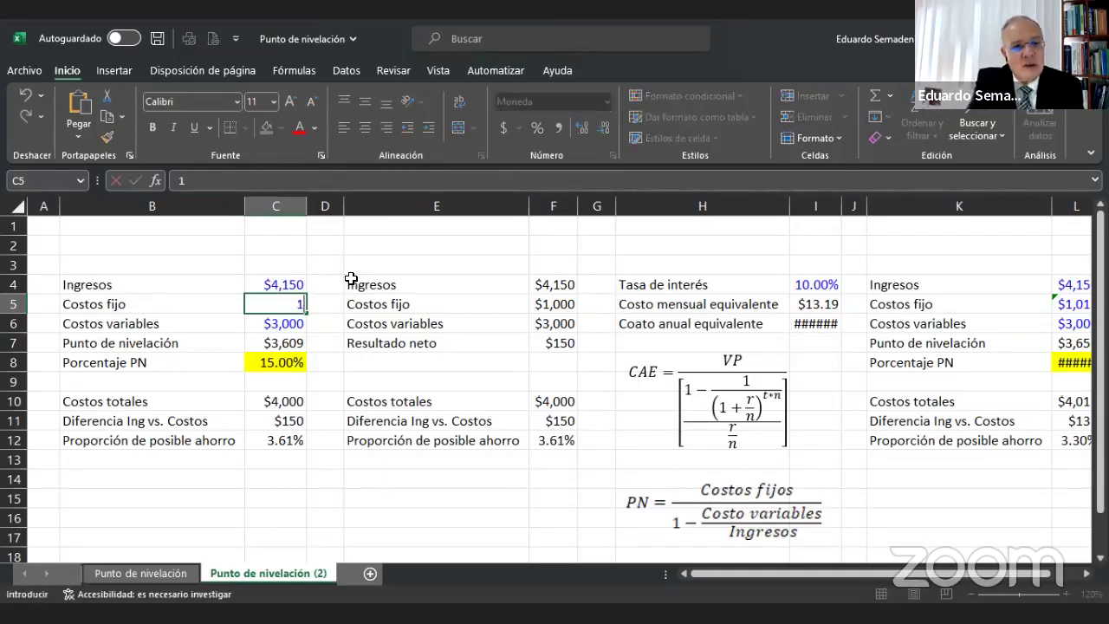
key(Return)
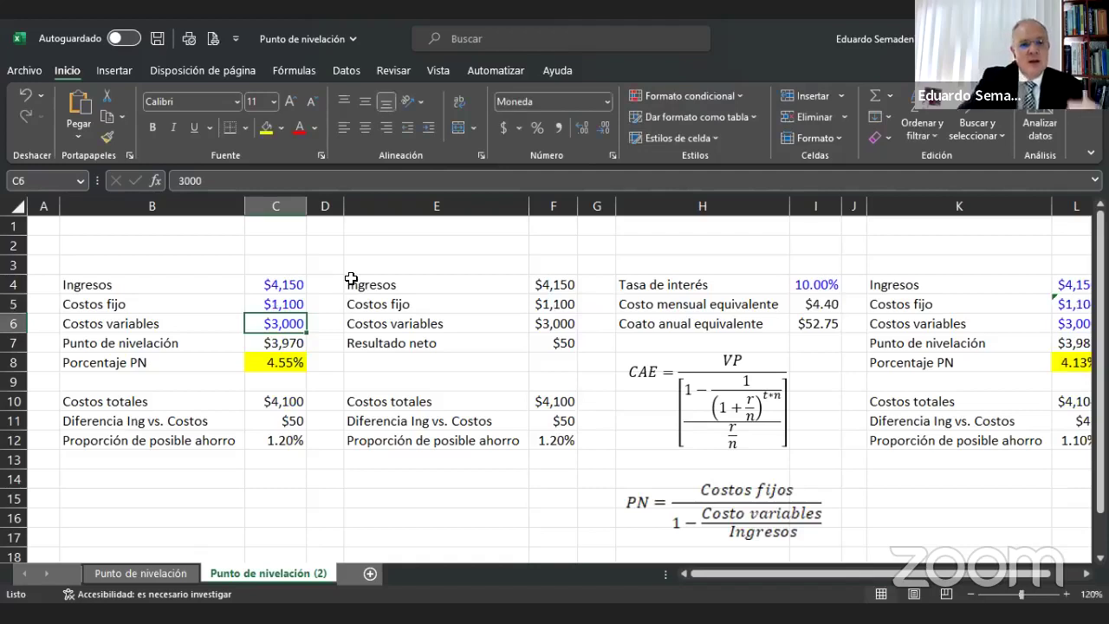
click(279, 305)
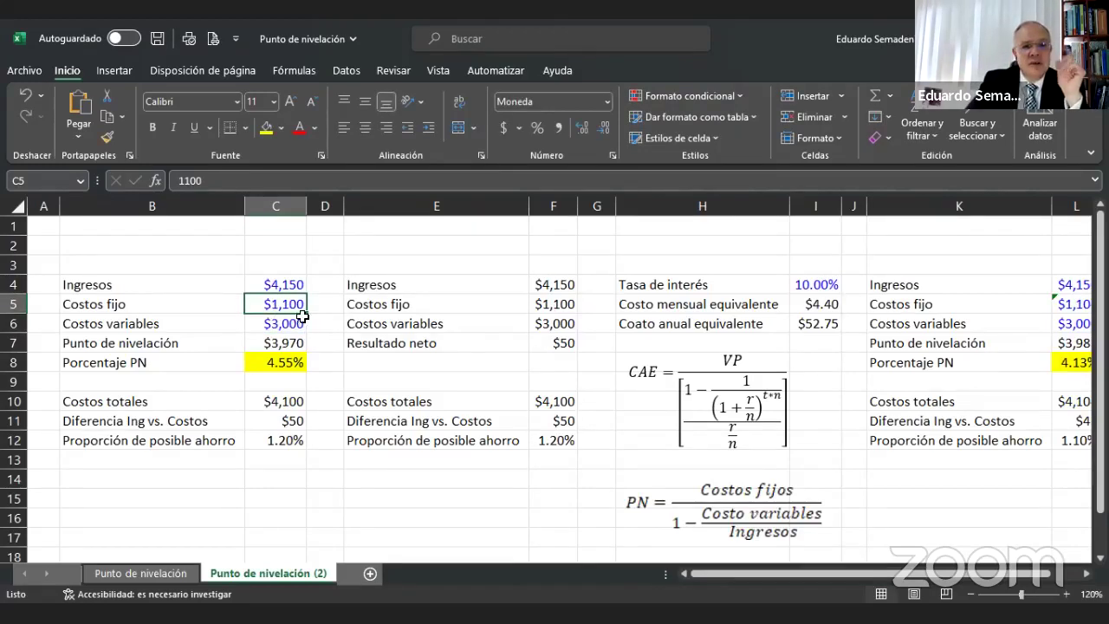
click(290, 362)
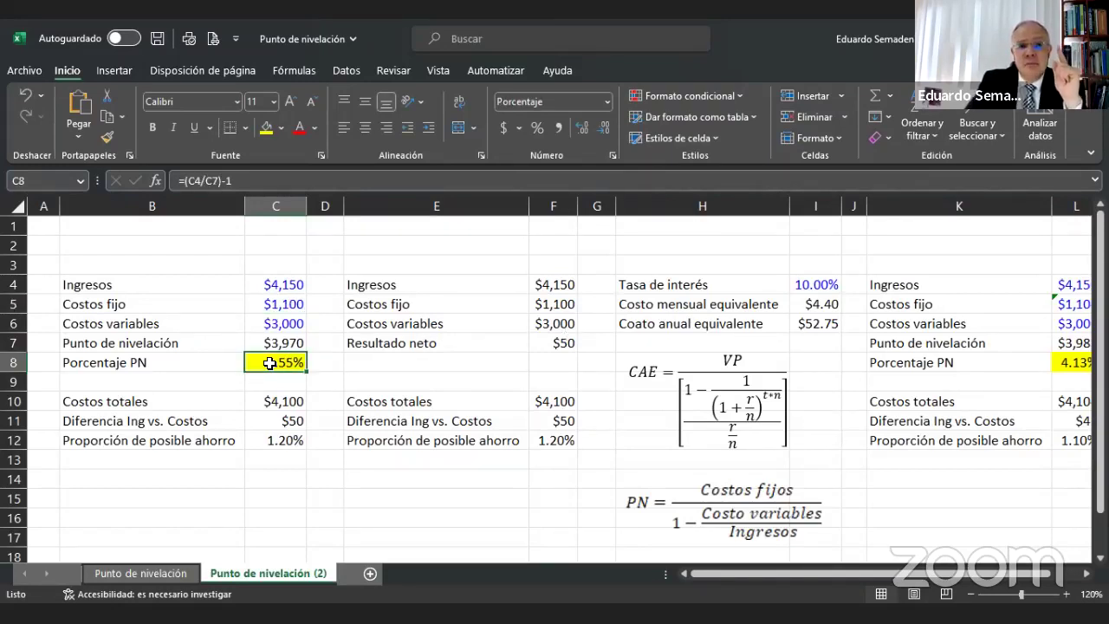
click(282, 343)
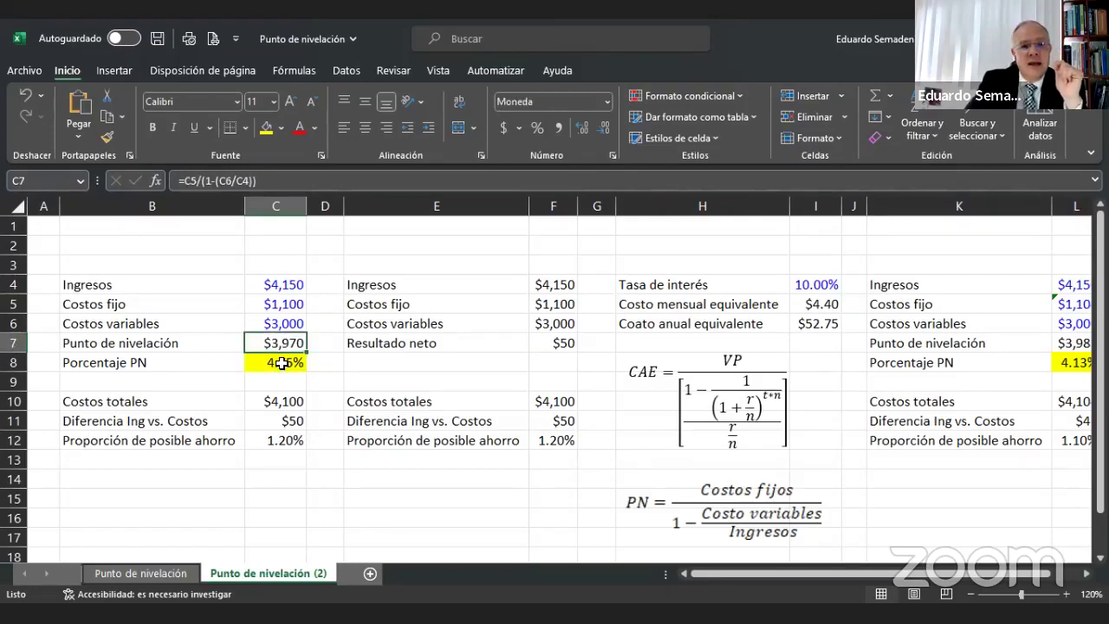
- Review the Ingresos, Porcentaje PN, break-even and savings formulas, then reselect C5
click(293, 285)
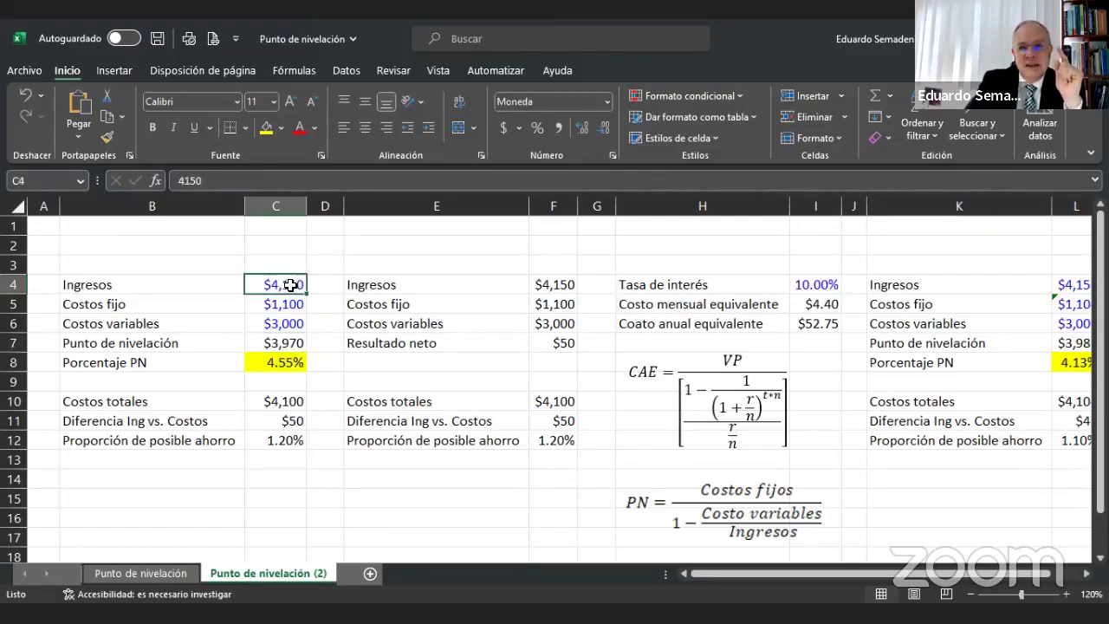
click(277, 365)
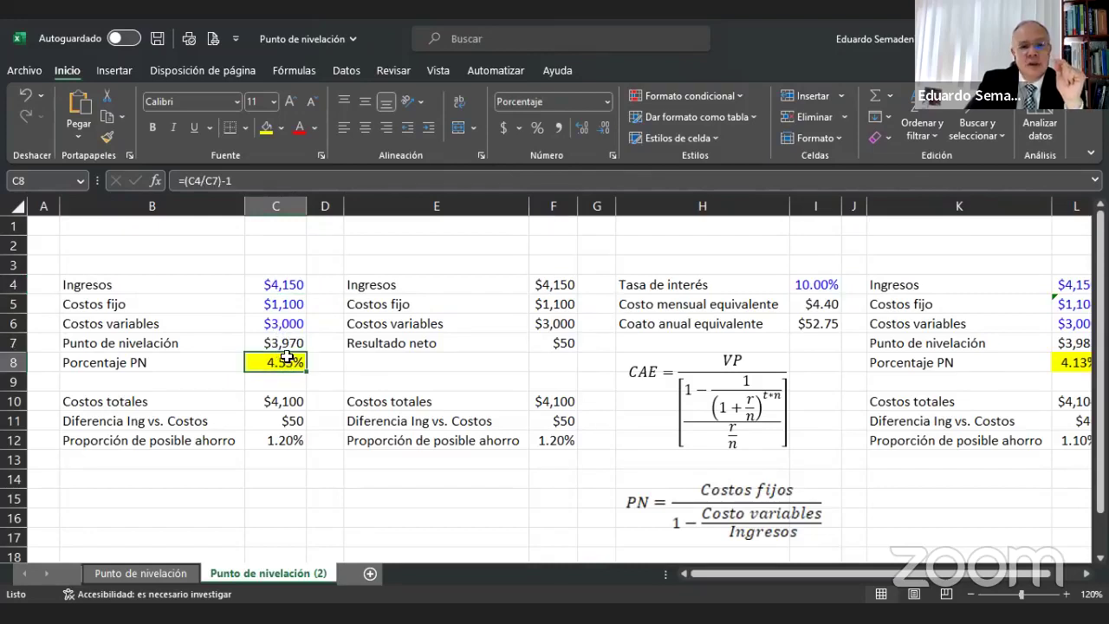
click(290, 346)
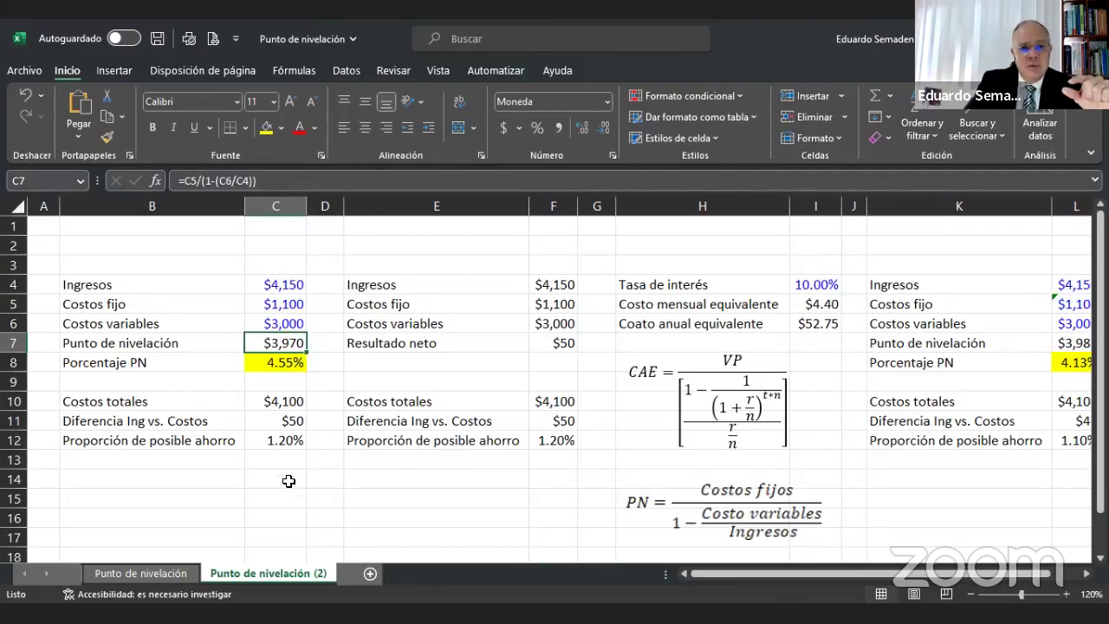
click(295, 443)
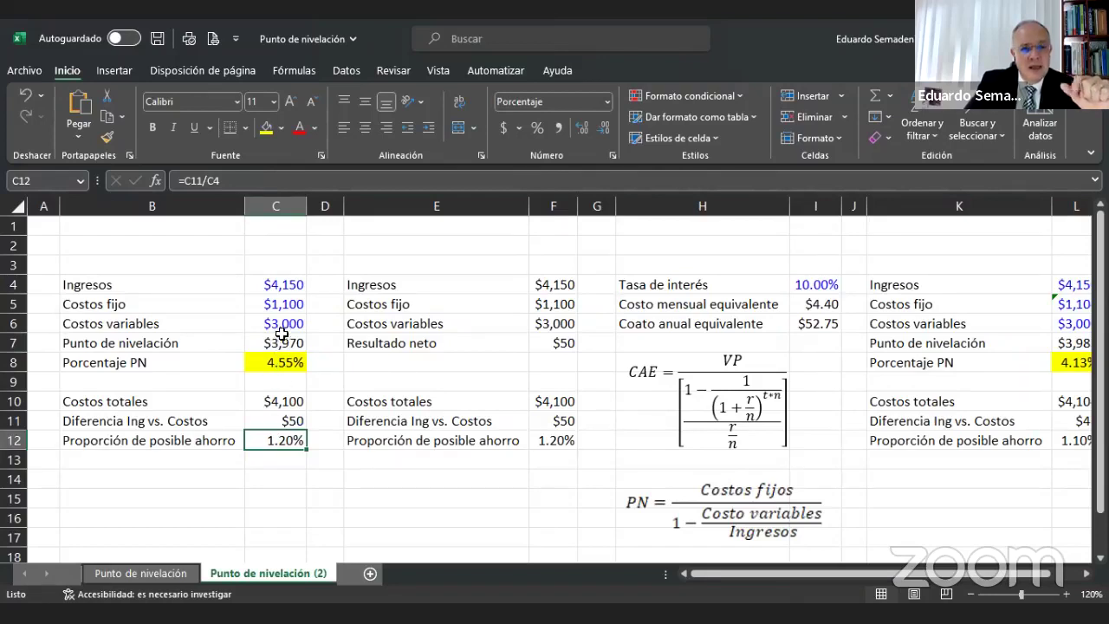
click(289, 304)
- Enter 1200 as fixed costs, check the −4.17% PN, and point out empty D4:D8
text(12)
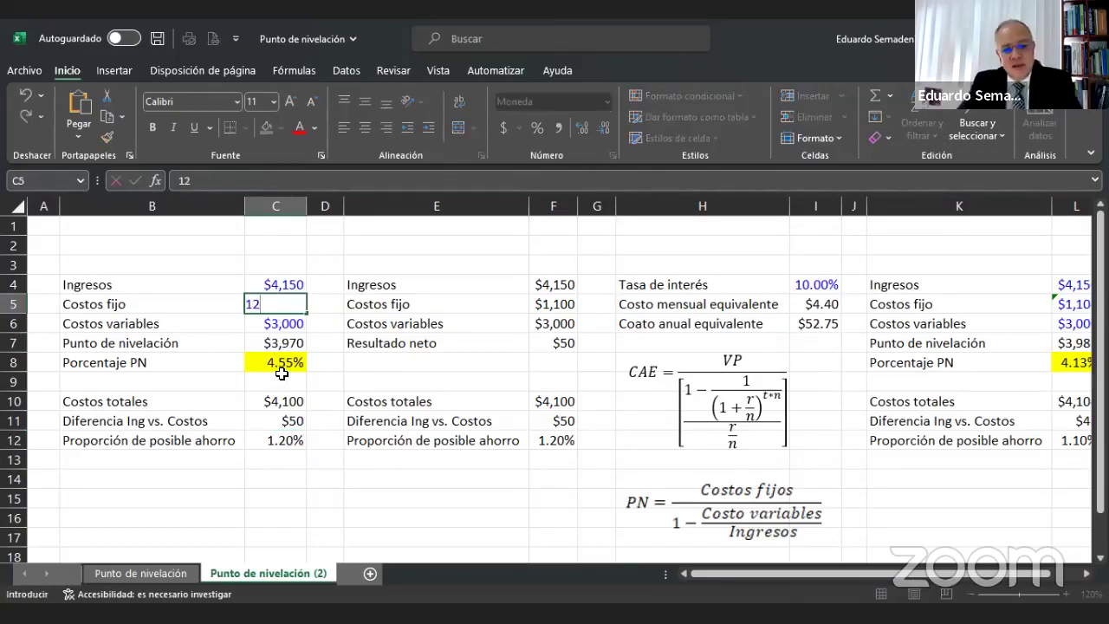
text(00)
key(Return)
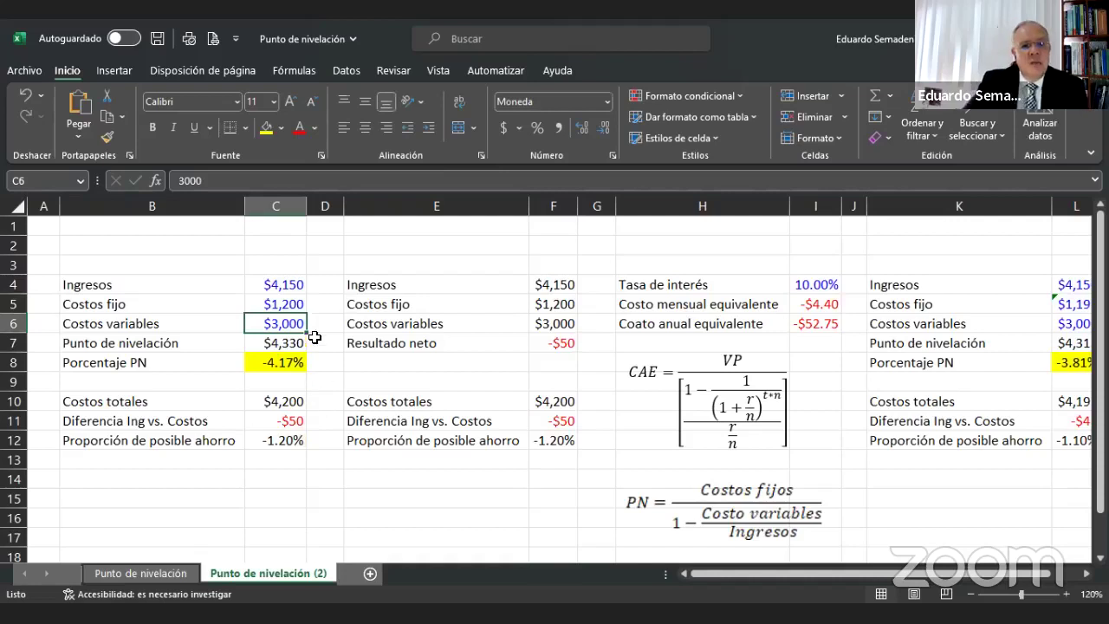
click(283, 368)
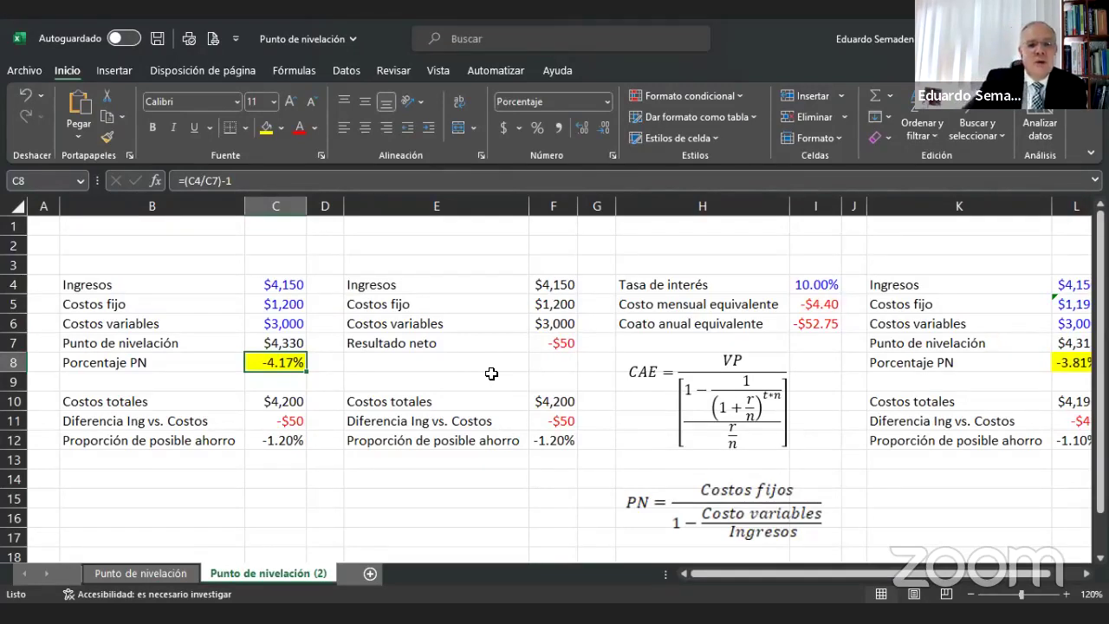
click(325, 291)
drag(325, 291, 323, 361)
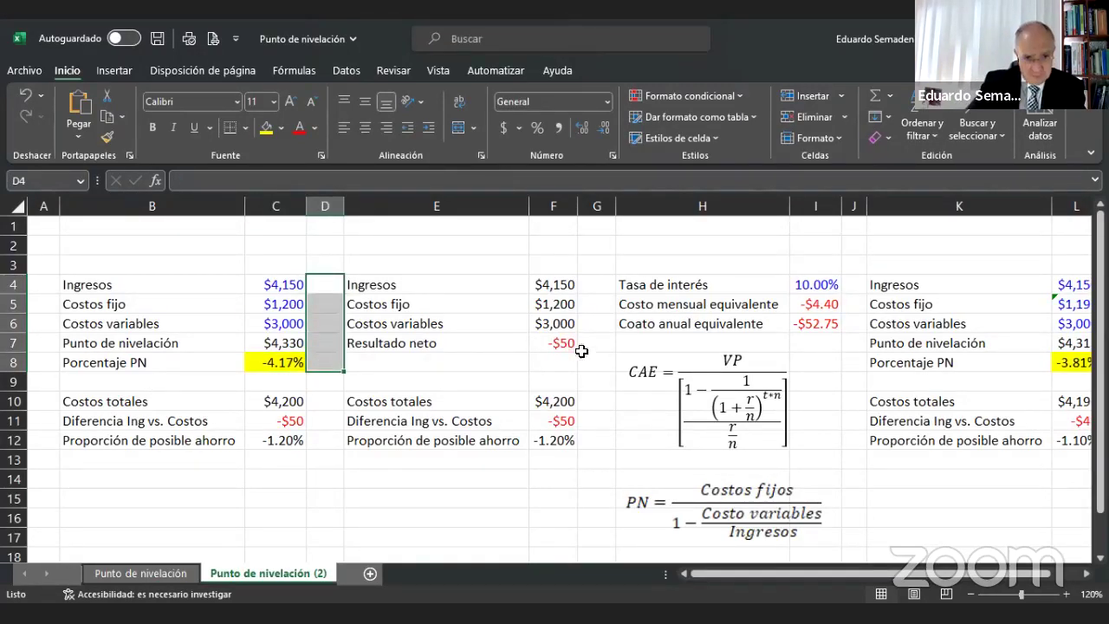
click(291, 287)
- Show how F4:F7 link to column C and the −$50 net result formula
click(555, 343)
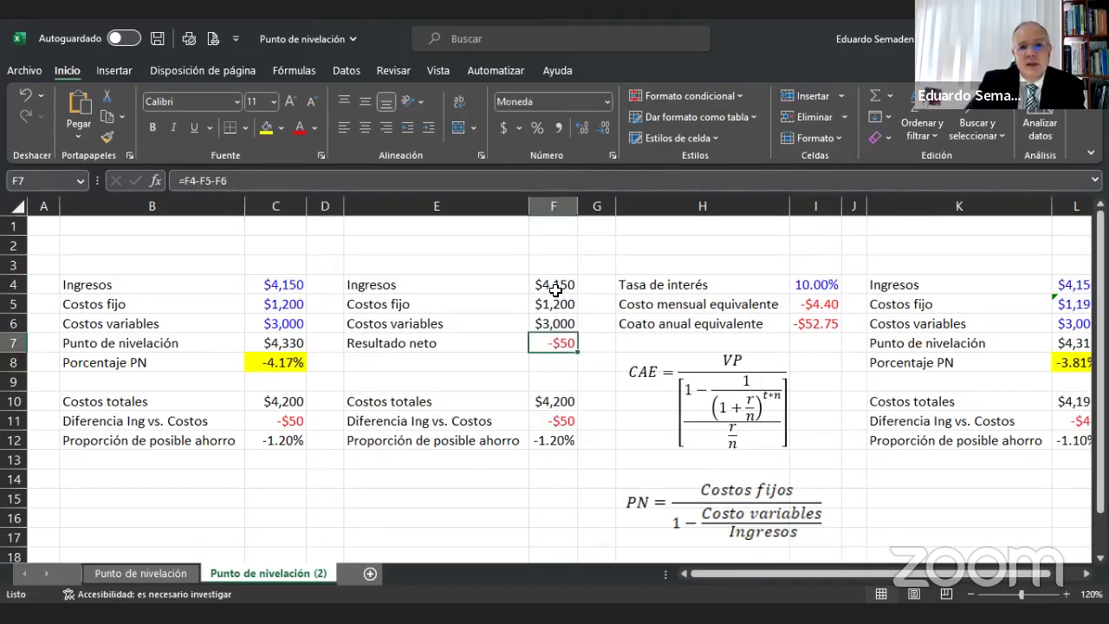
click(555, 288)
drag(556, 305, 556, 341)
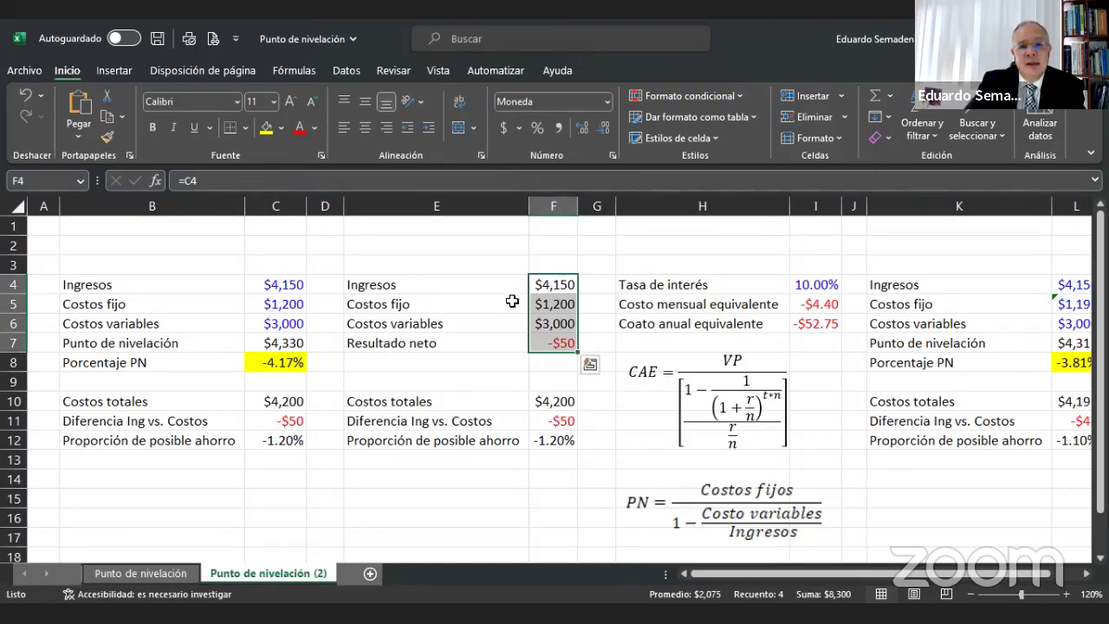
click(555, 286)
click(552, 341)
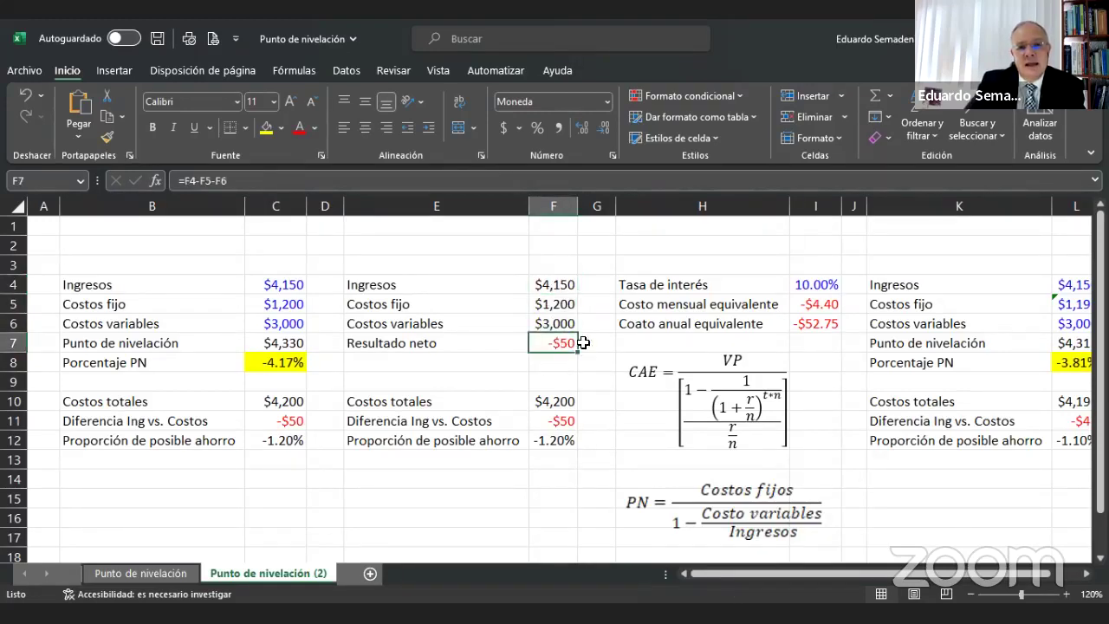
drag(561, 306, 556, 323)
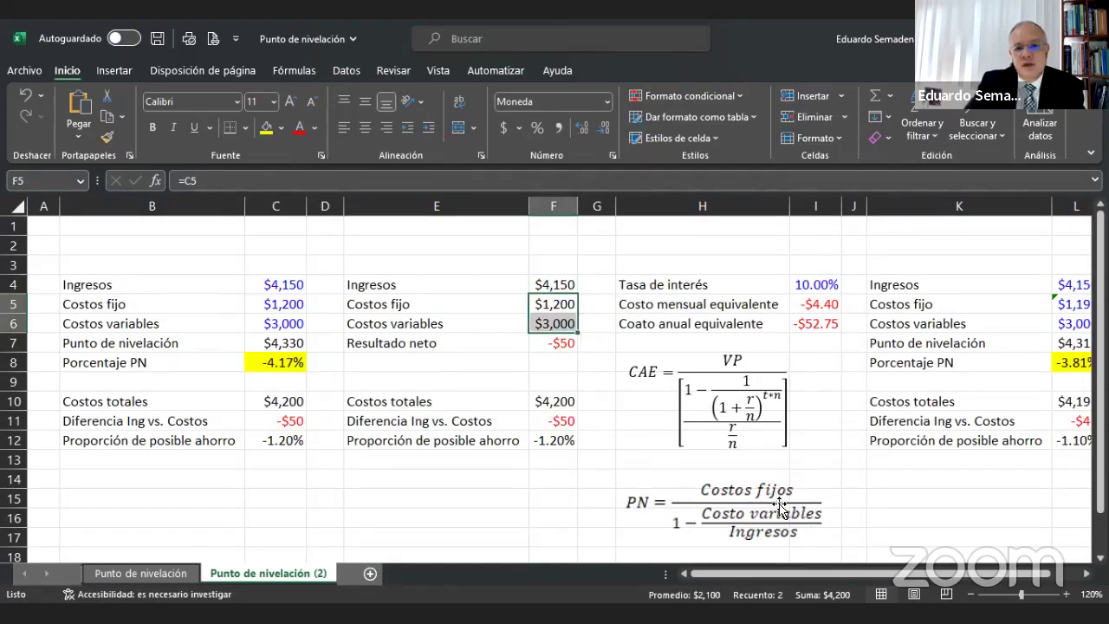
click(559, 268)
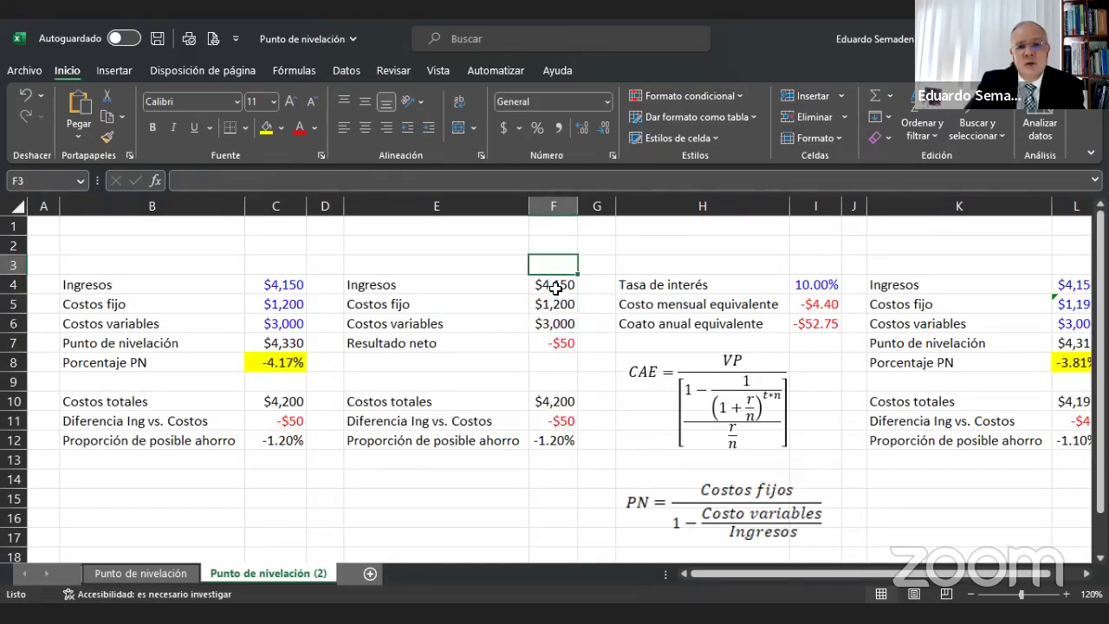
click(554, 290)
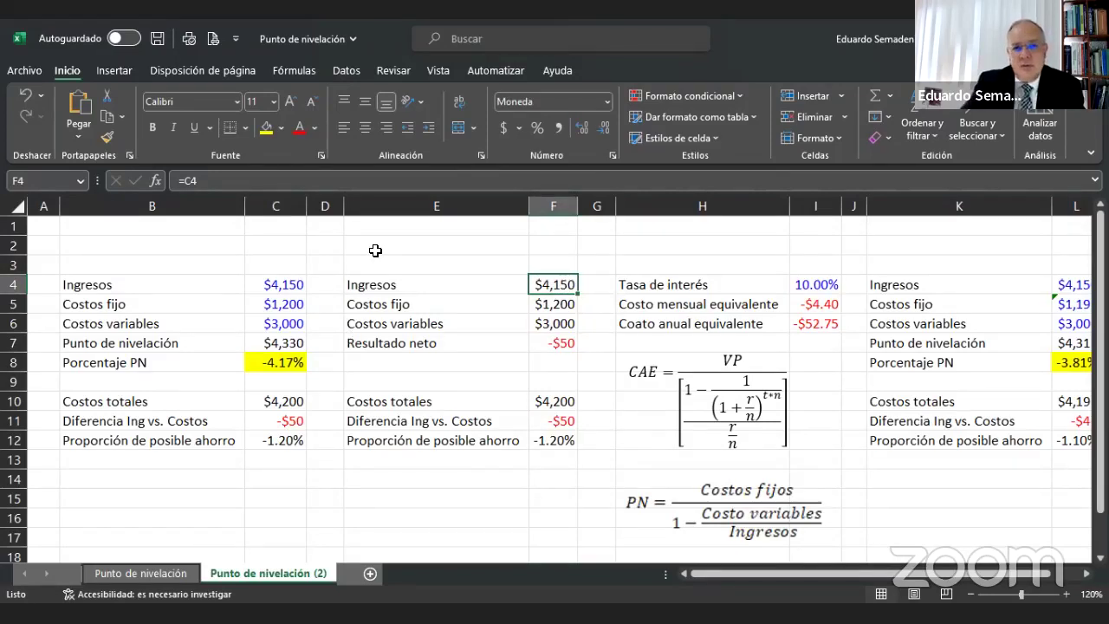
click(278, 365)
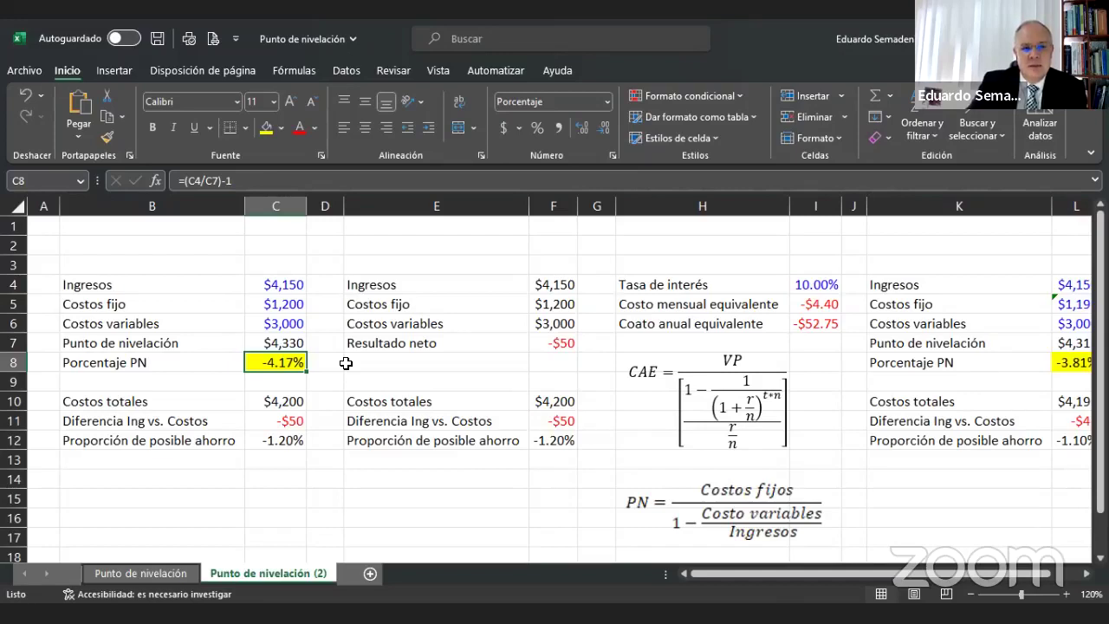
- Set fixed costs to 1000 and variable costs to 3100
click(292, 306)
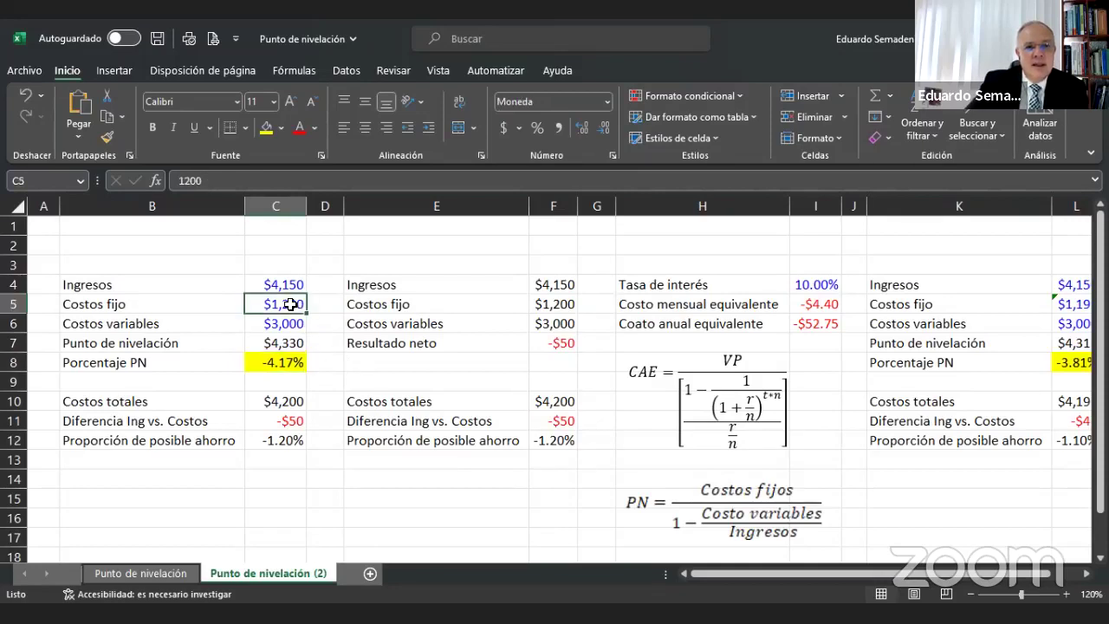
text(1)
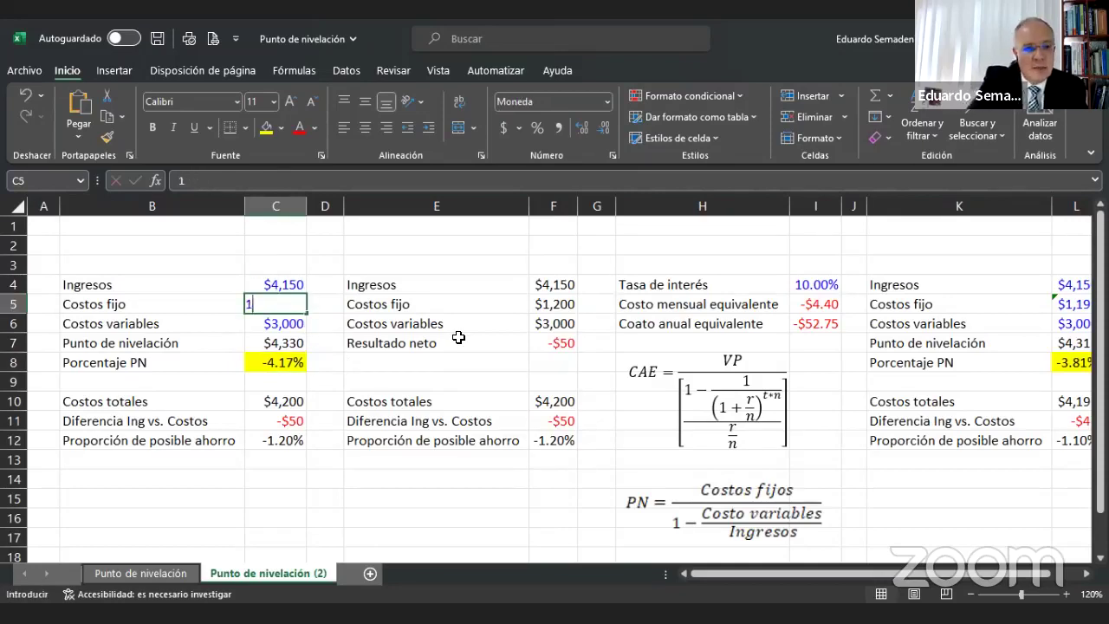
text(000)
key(Return)
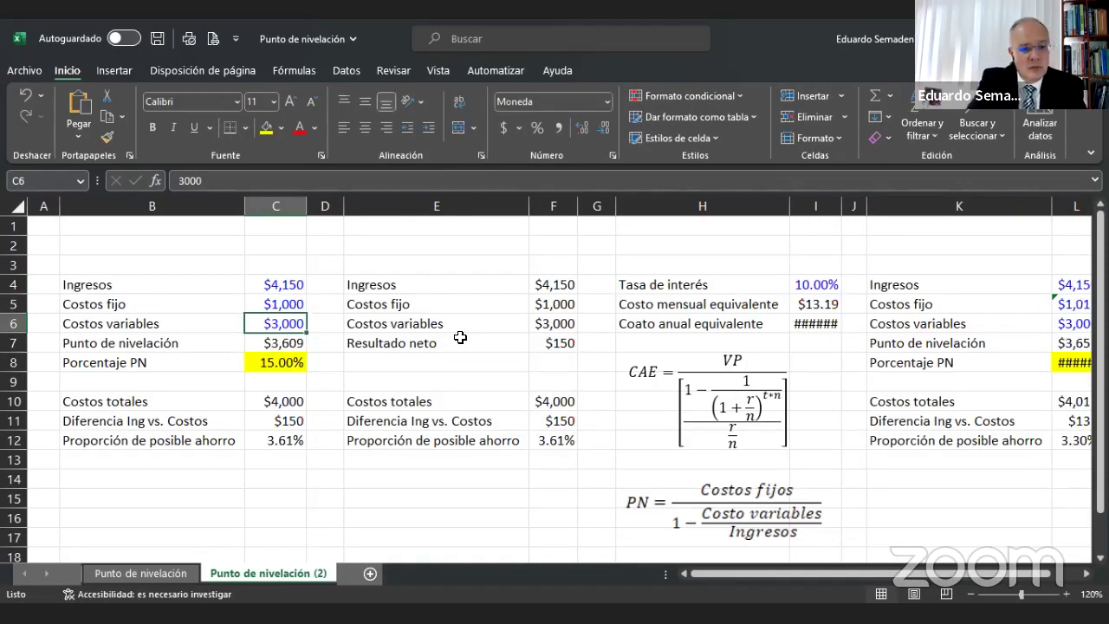
text(3100)
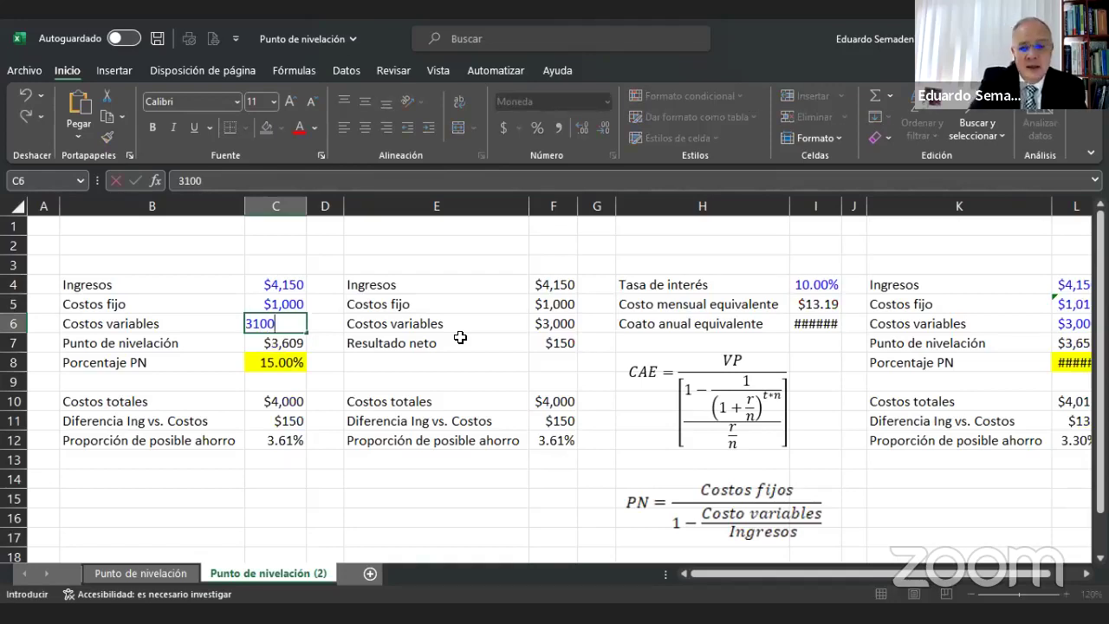
key(Return)
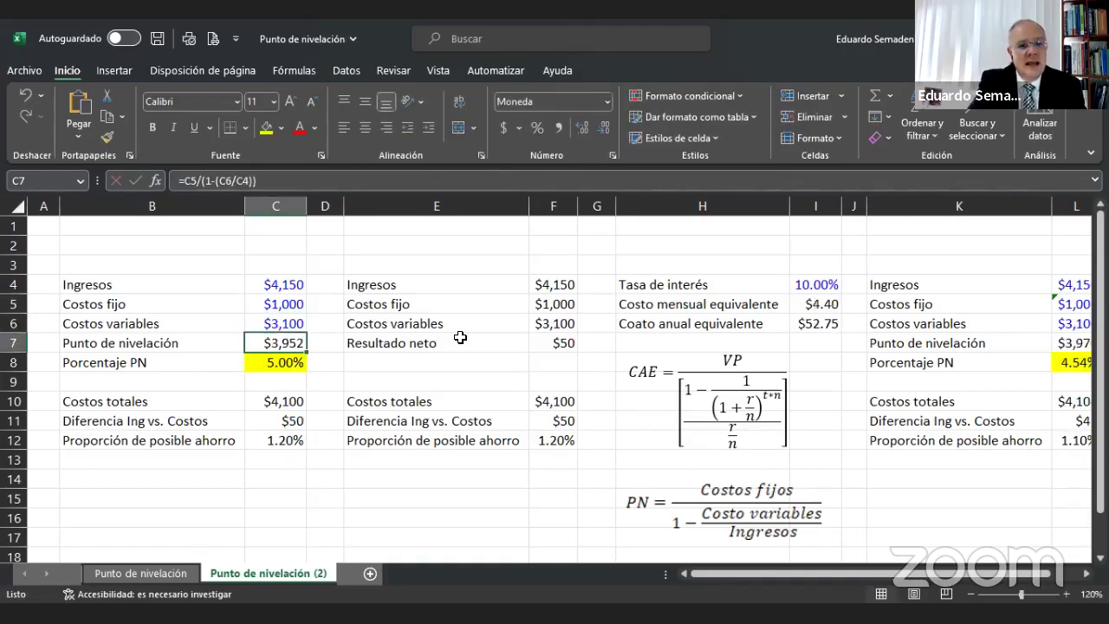
- Review the updated 5.00% PN, $3,952 break-even, $50 net result and savings proportion
click(266, 360)
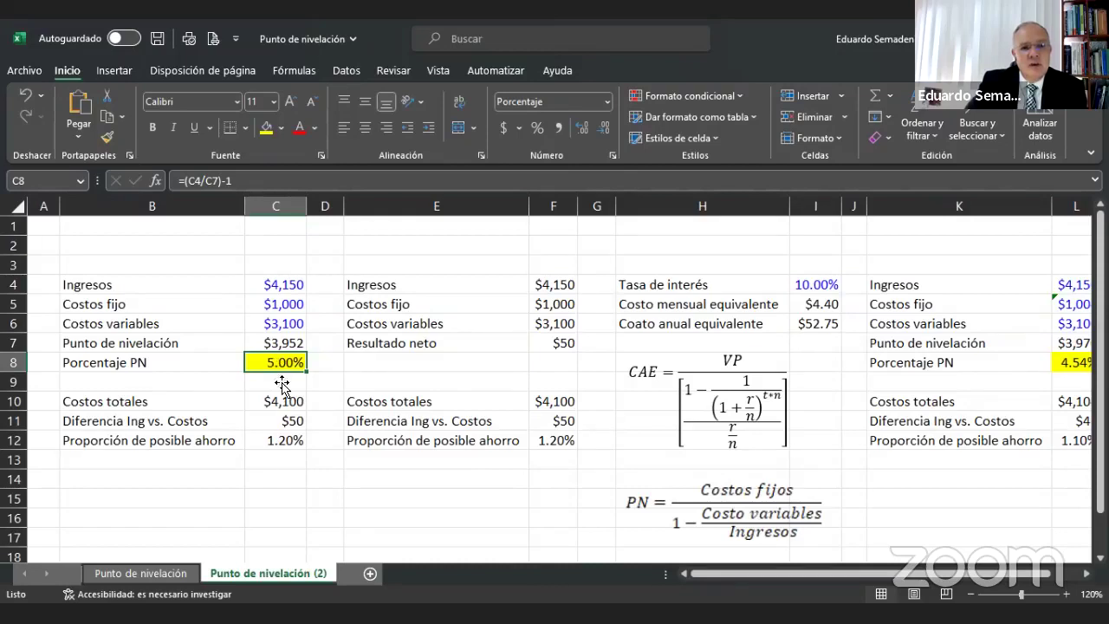
click(283, 286)
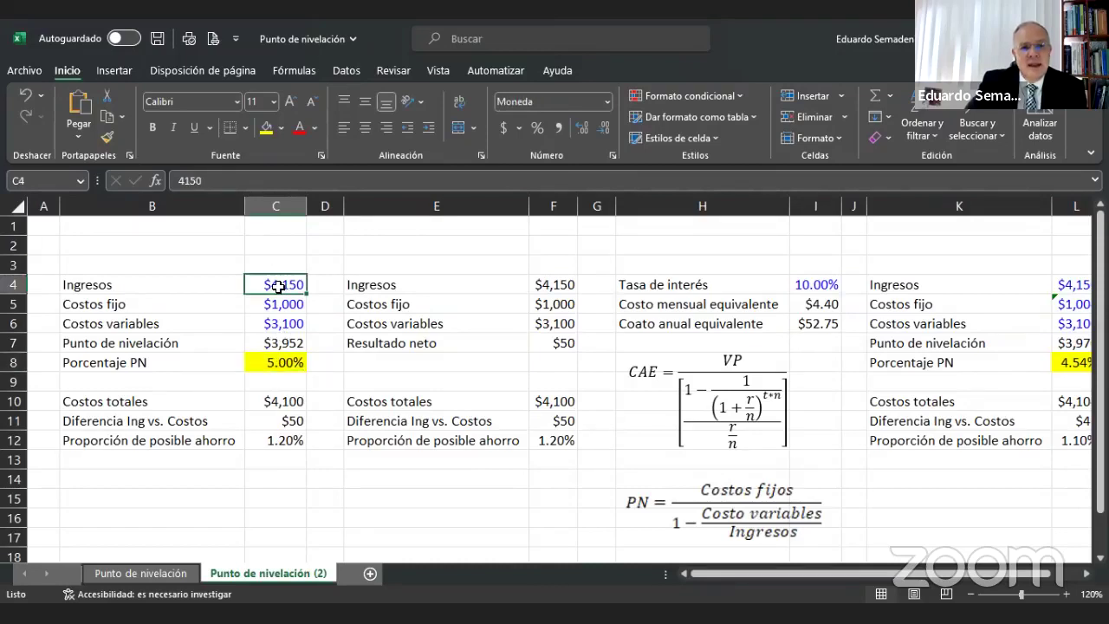
click(275, 340)
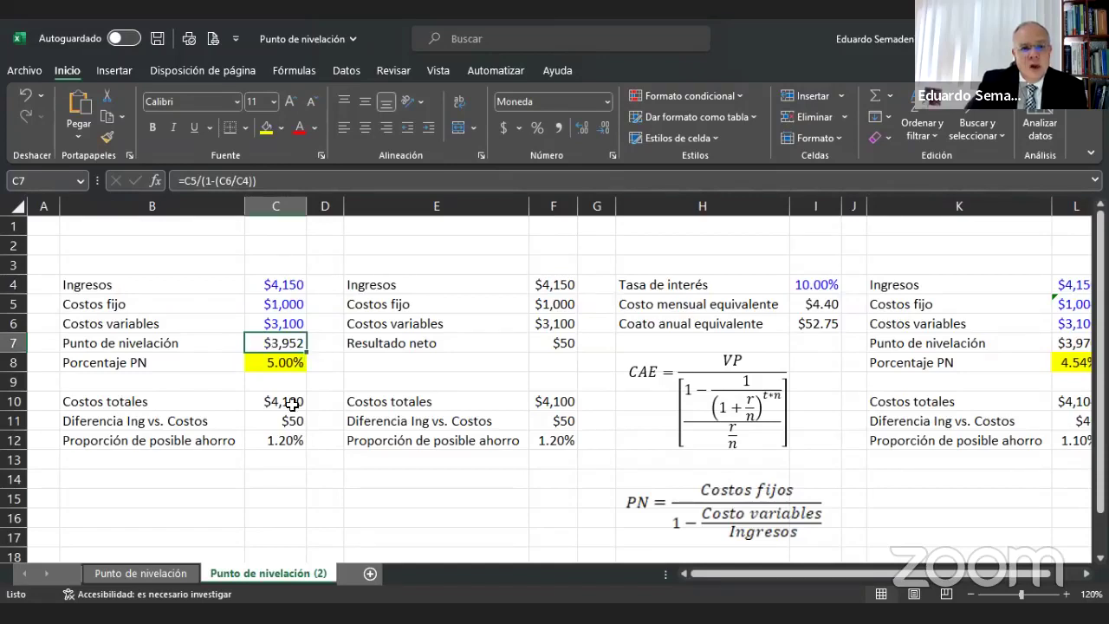
click(541, 338)
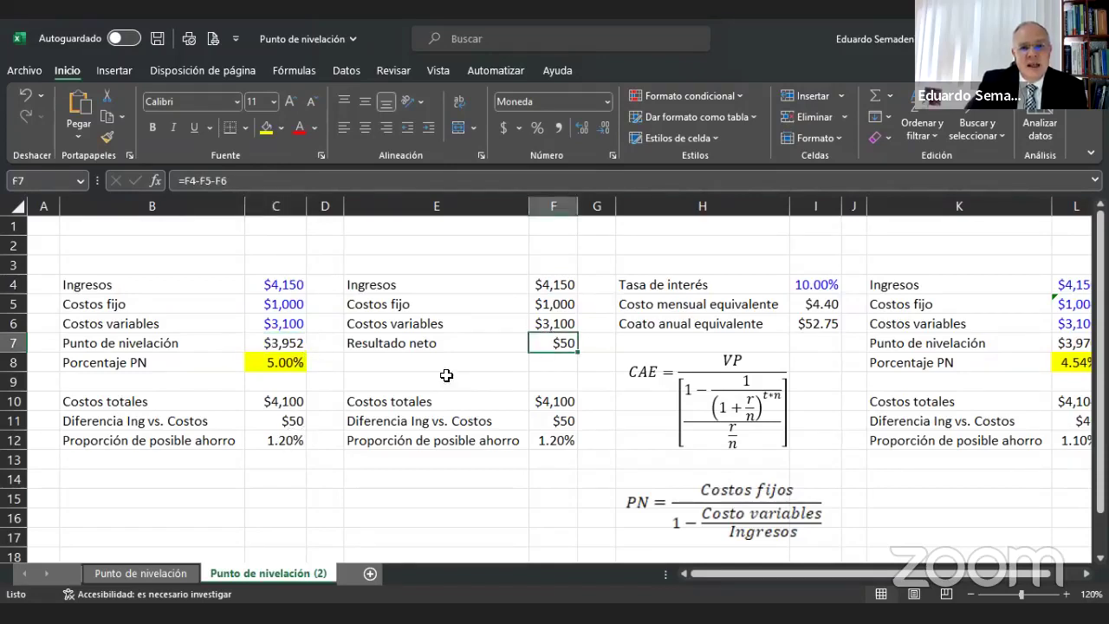
click(268, 438)
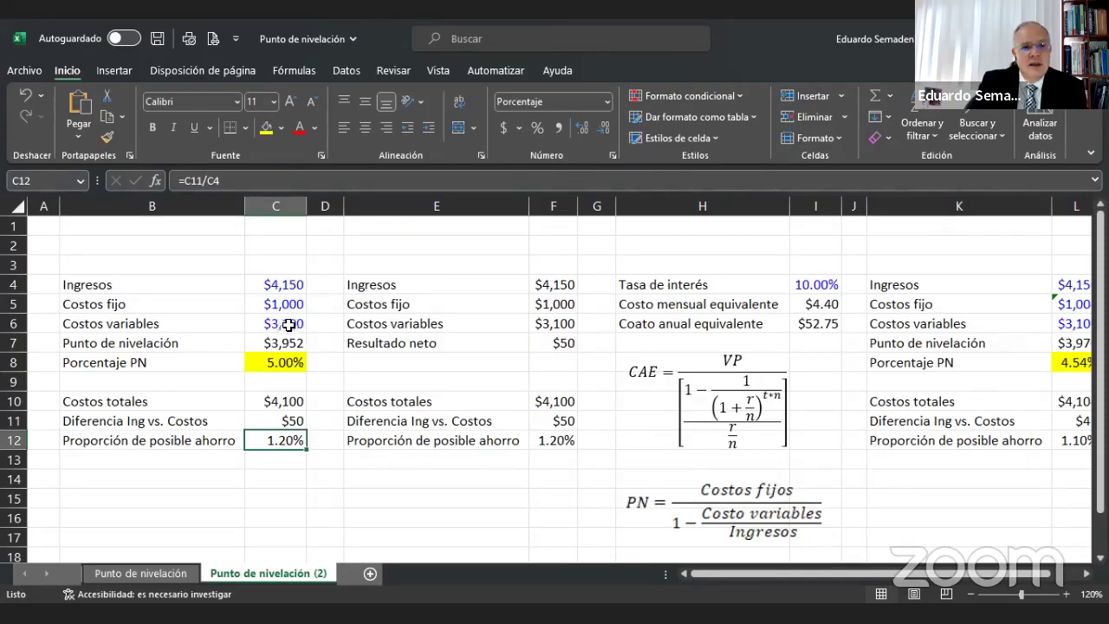
click(289, 323)
text(3200)
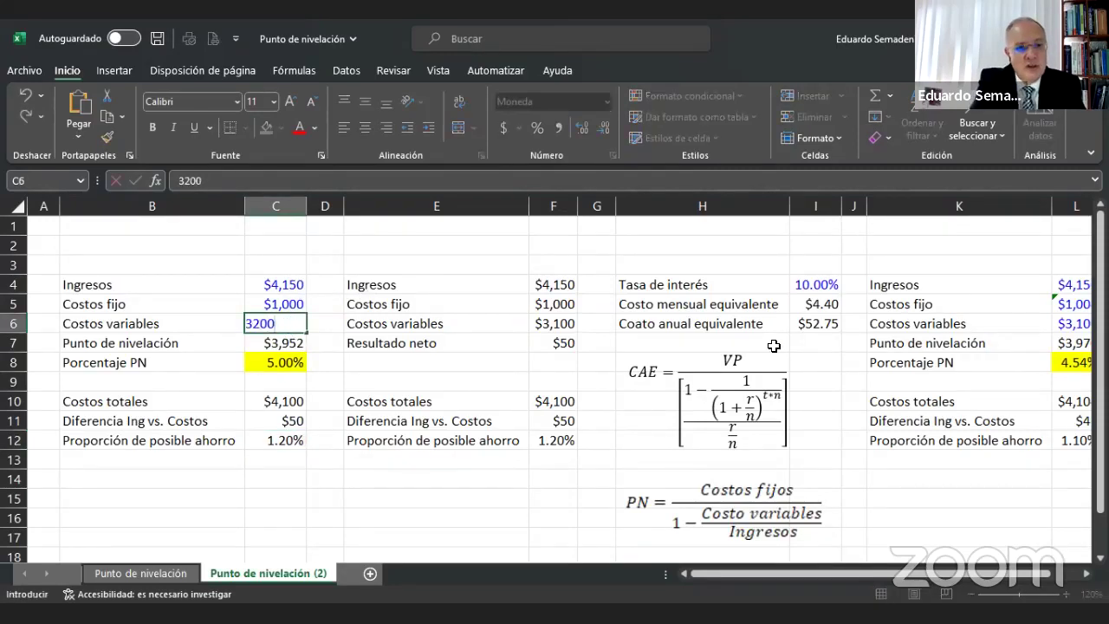
key(Return)
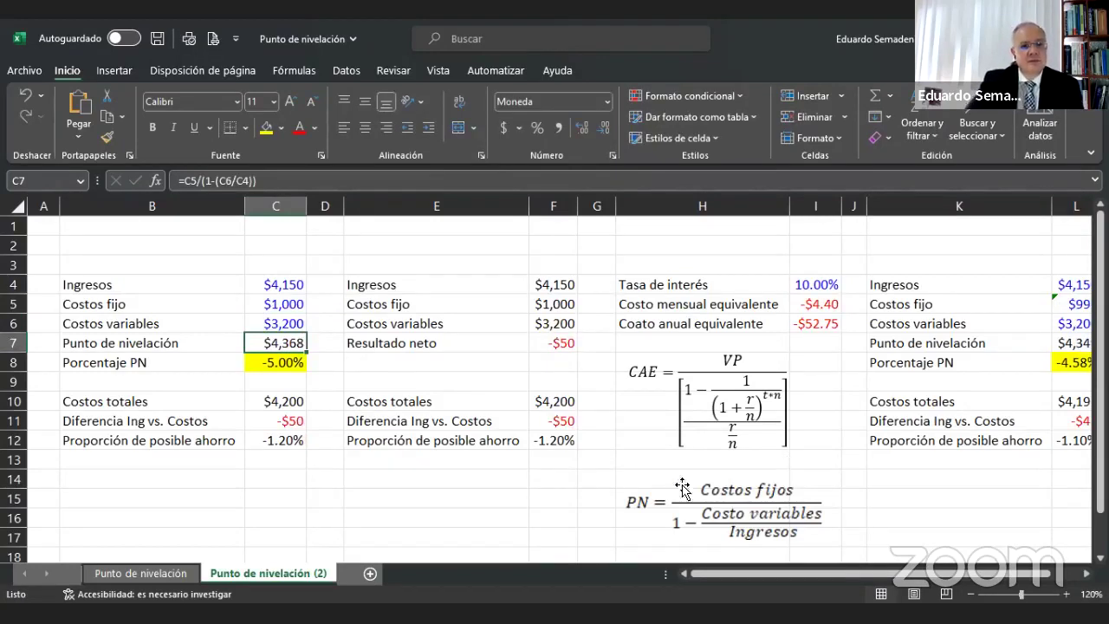
click(288, 322)
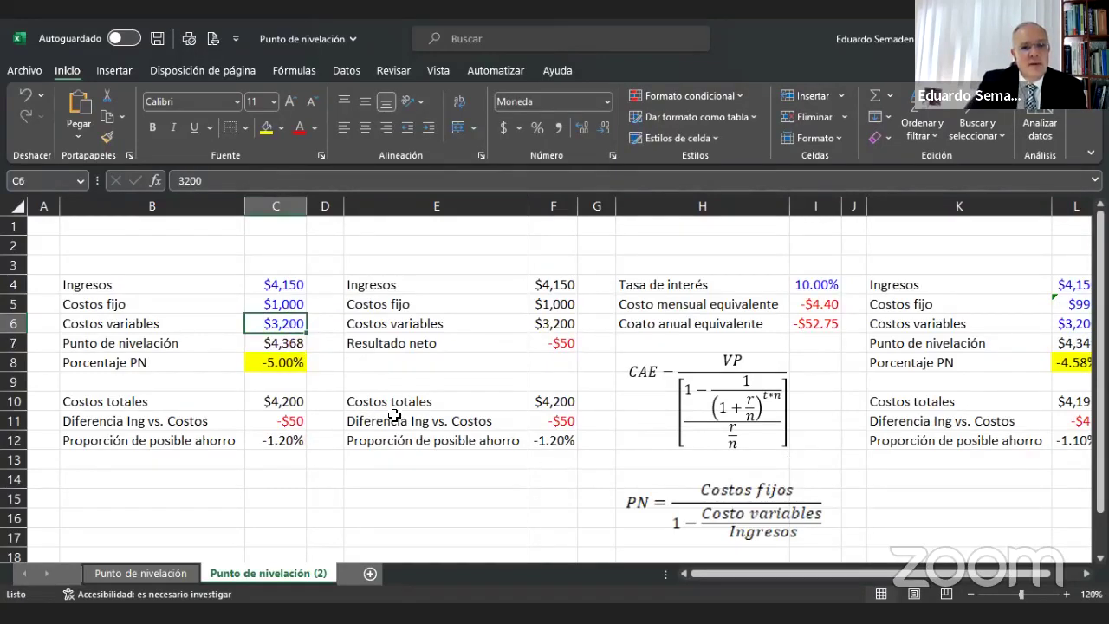
click(288, 362)
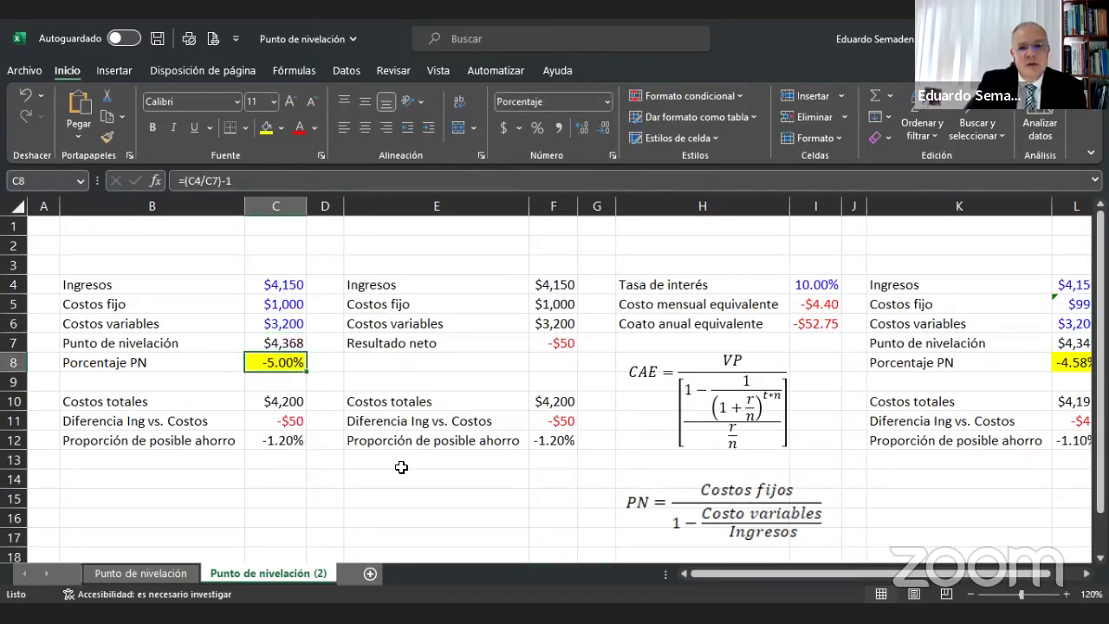
click(560, 343)
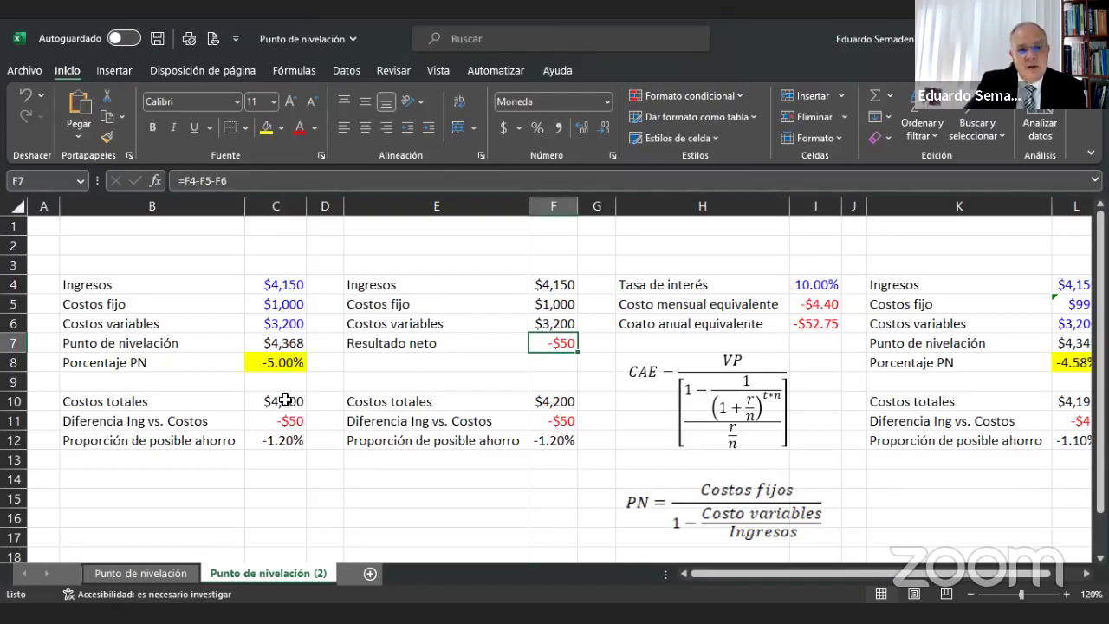
click(284, 345)
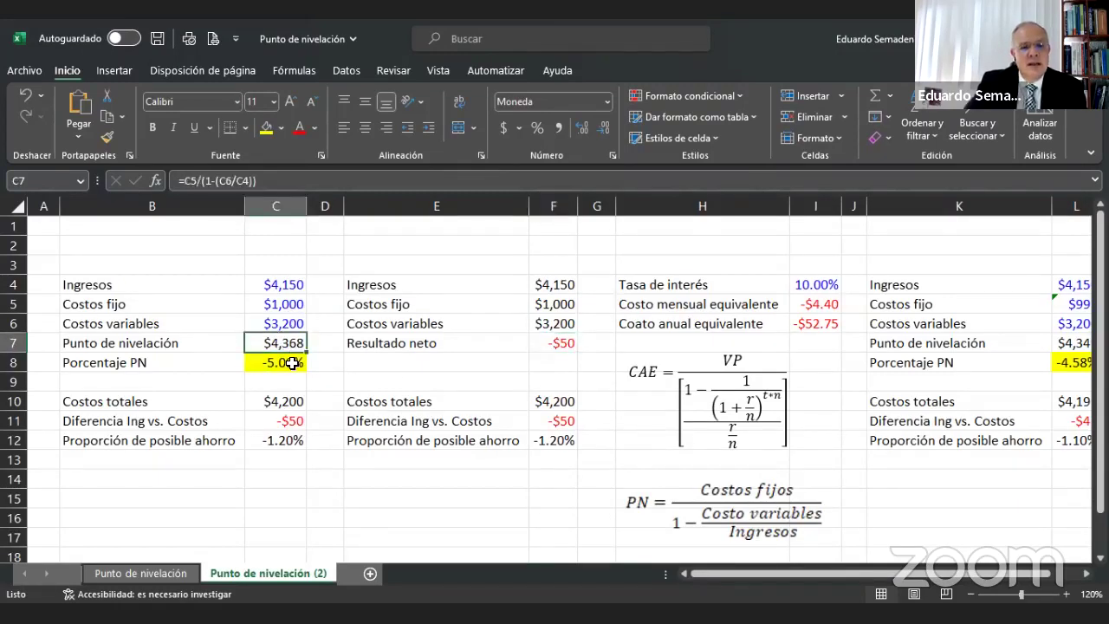
click(285, 286)
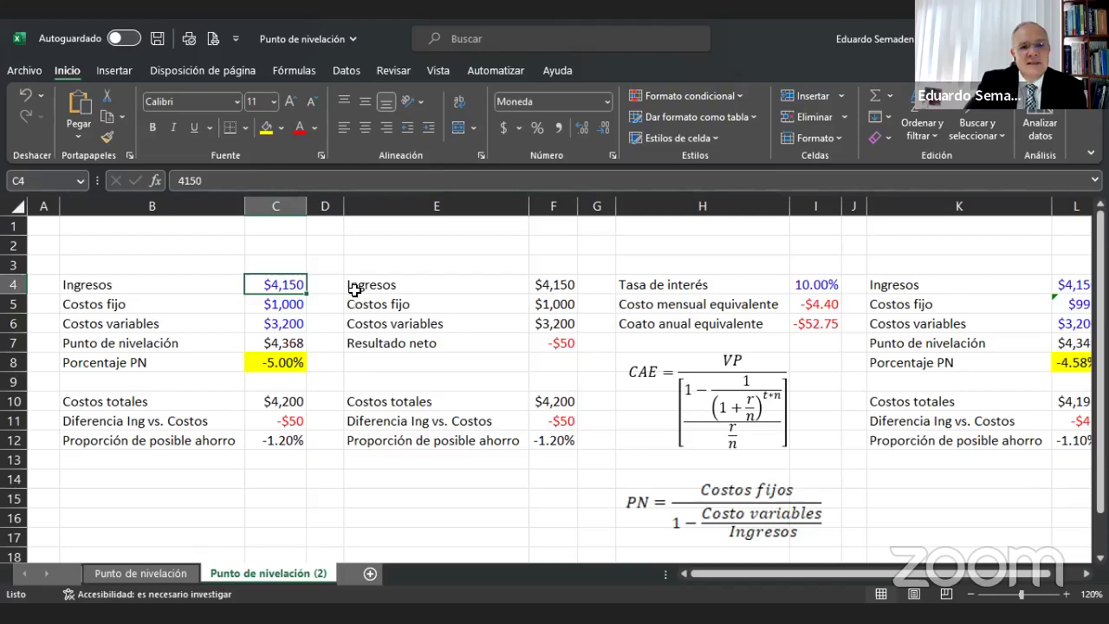
click(265, 341)
click(278, 361)
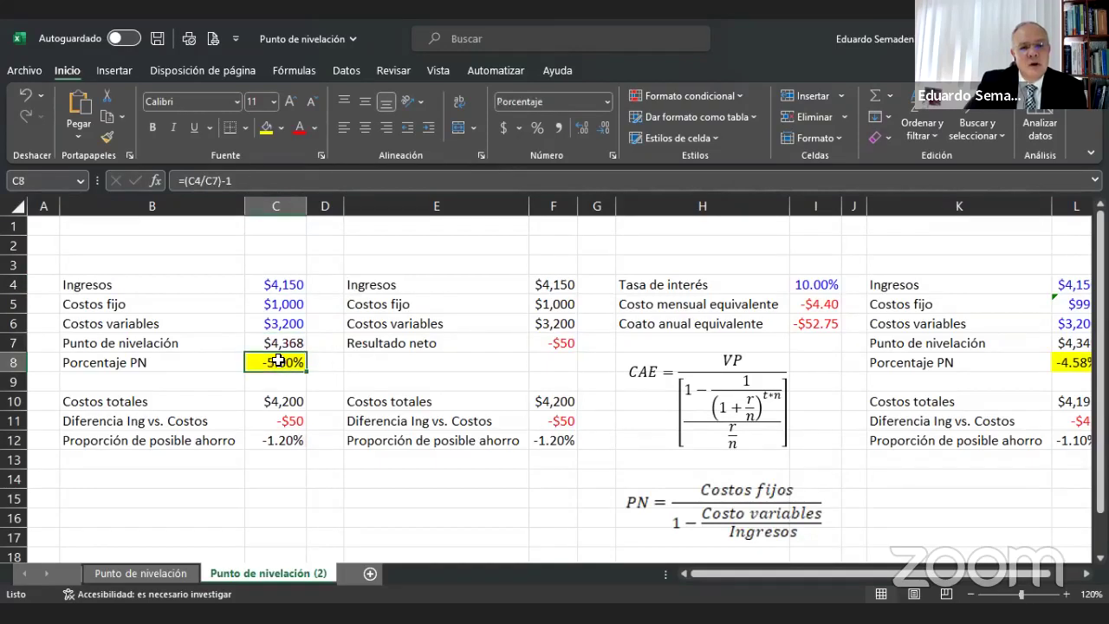
click(555, 345)
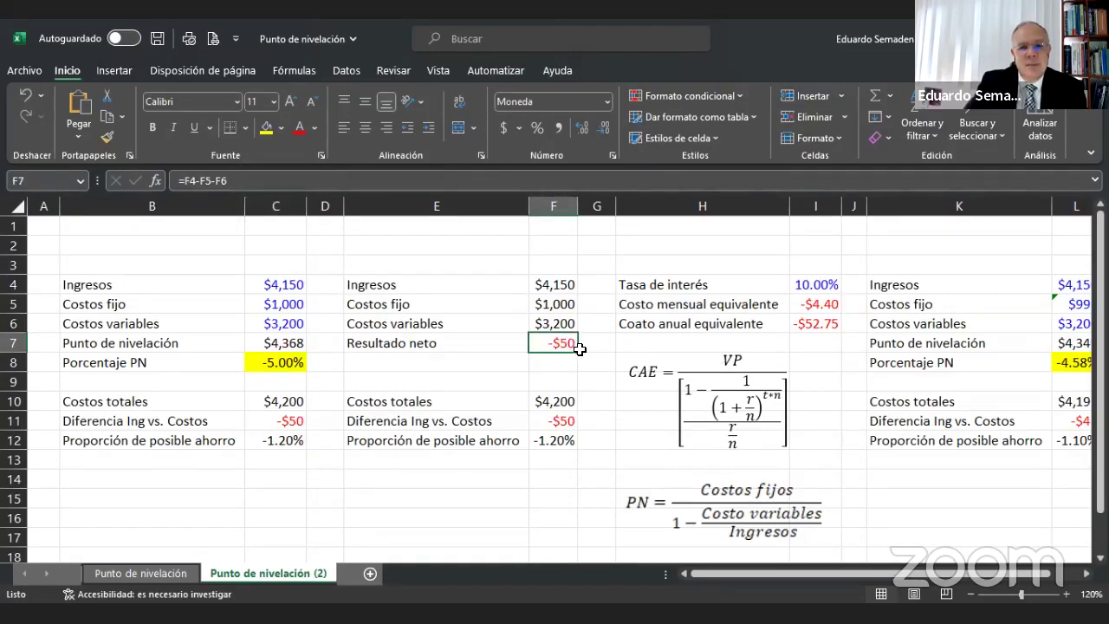
click(275, 440)
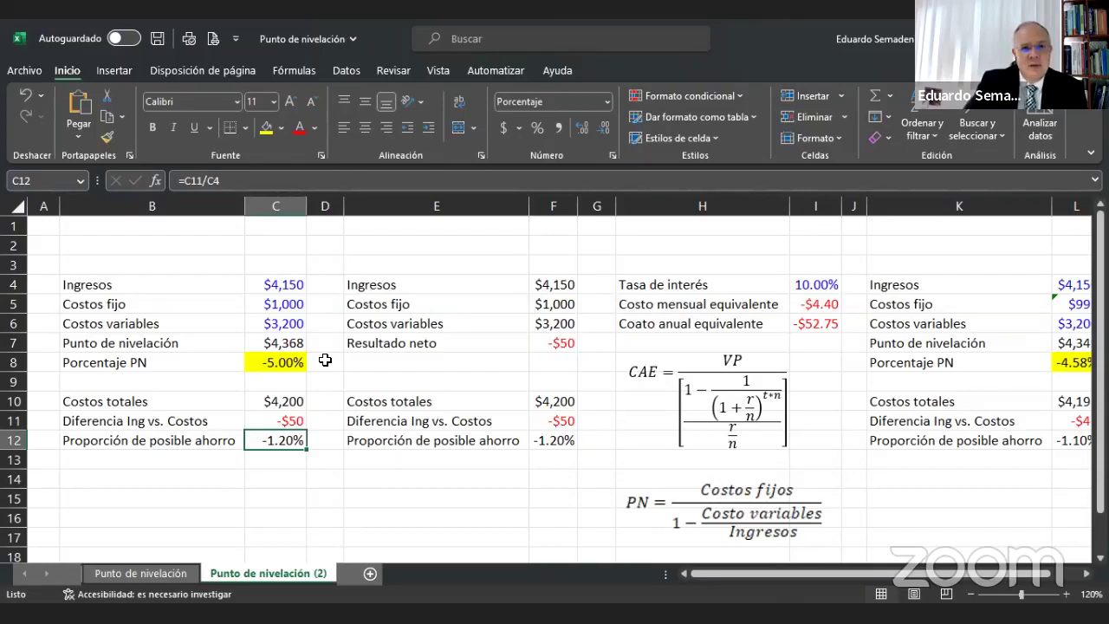
click(299, 363)
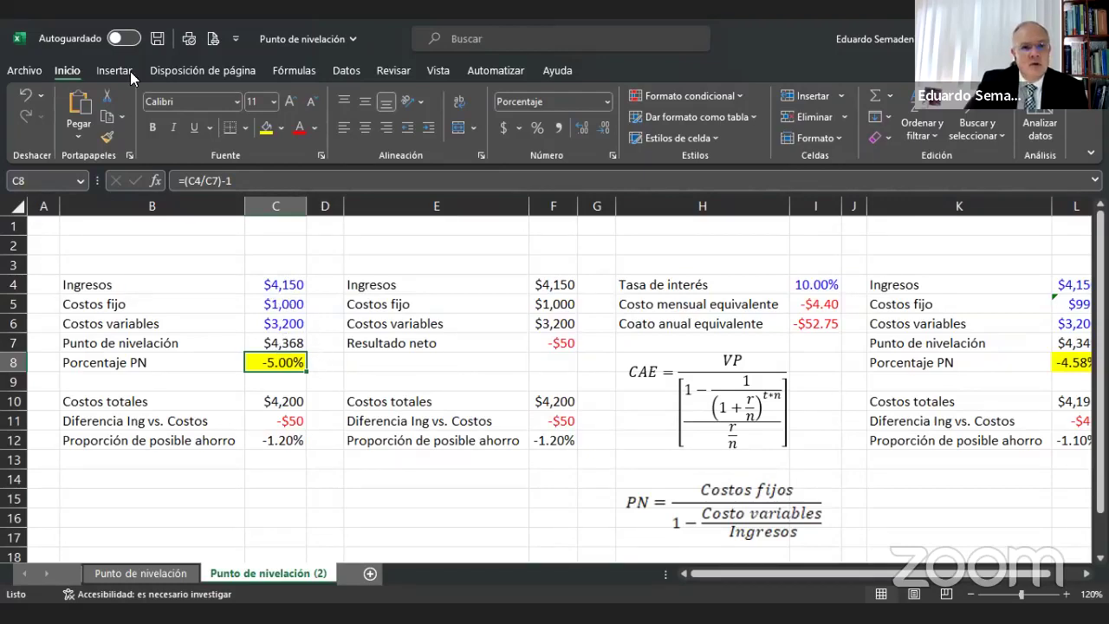
- Undo variable costs back to $3,000, briefly redo $3,100 to compare PN, then undo again
click(28, 98)
click(27, 97)
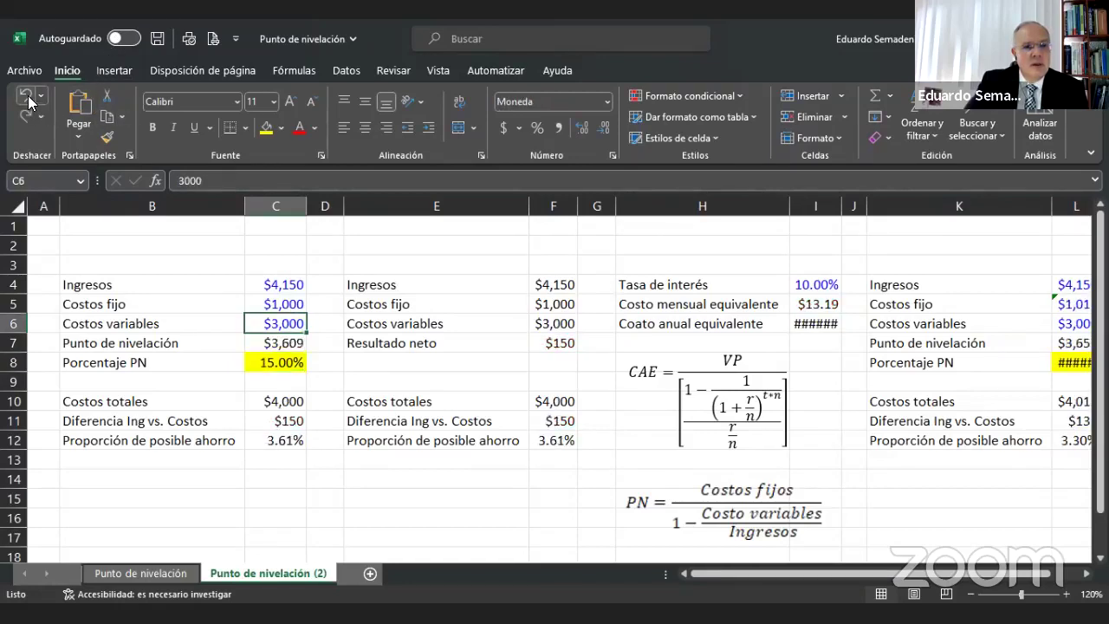
click(293, 364)
click(274, 286)
click(278, 362)
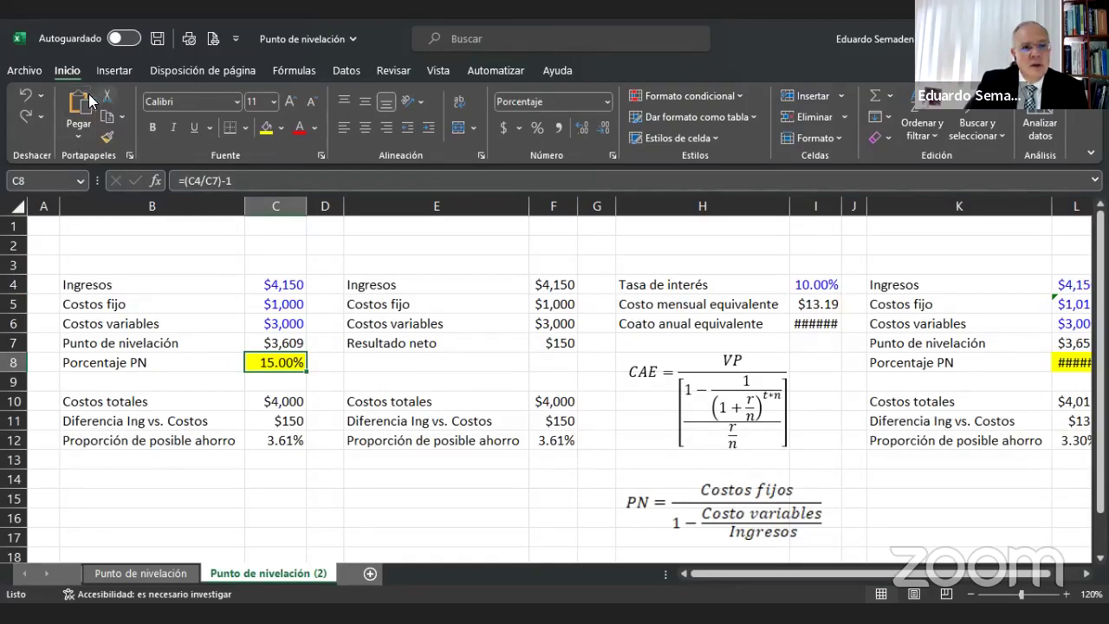
click(27, 116)
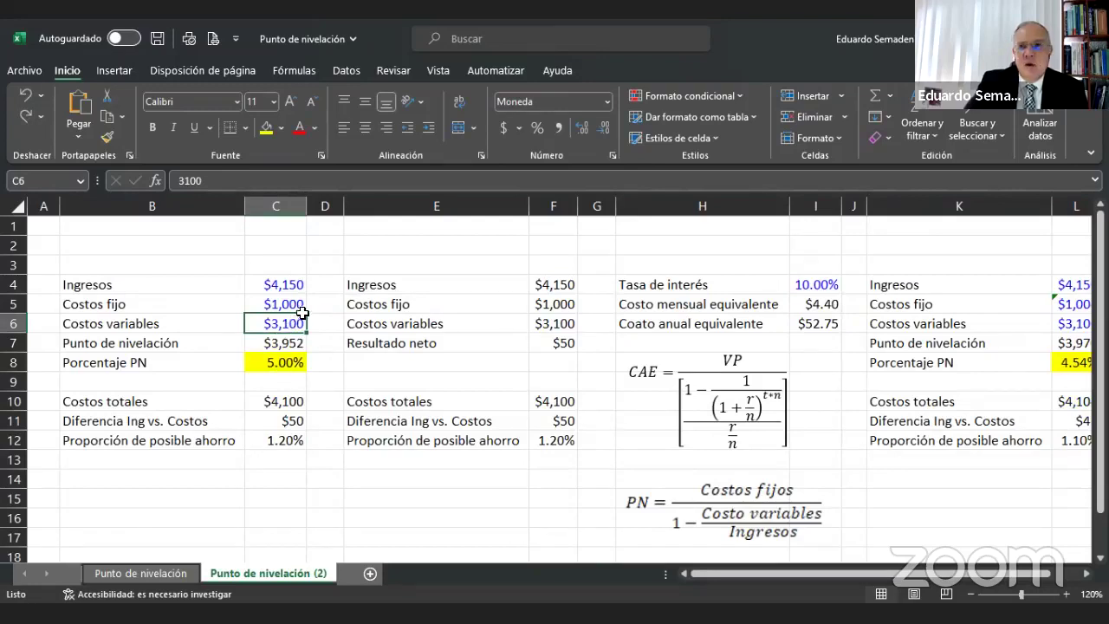
click(285, 360)
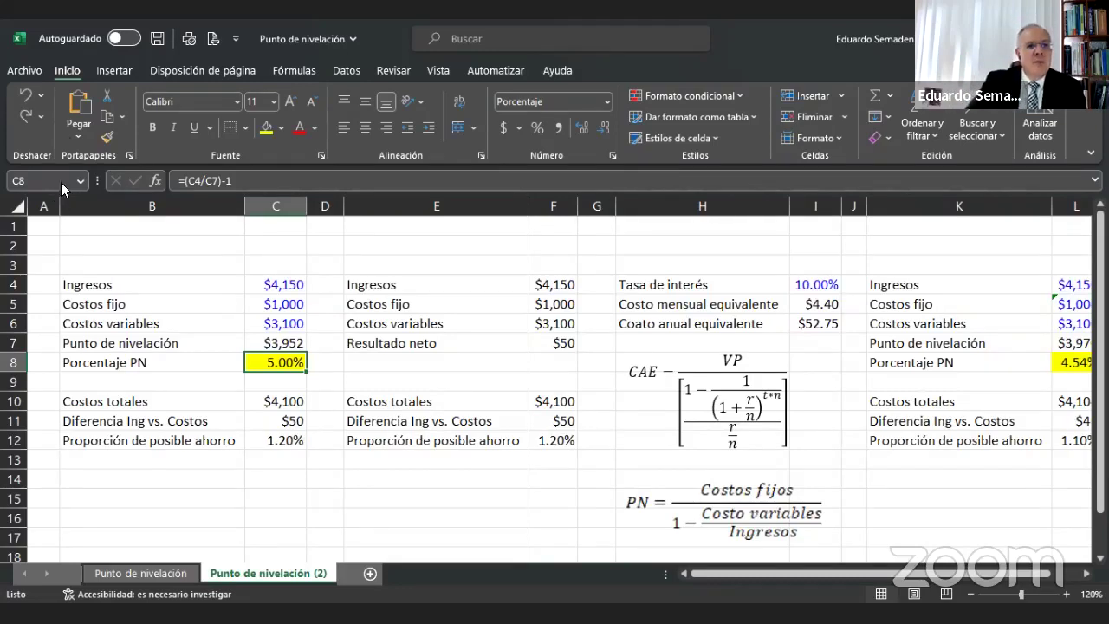
click(39, 98)
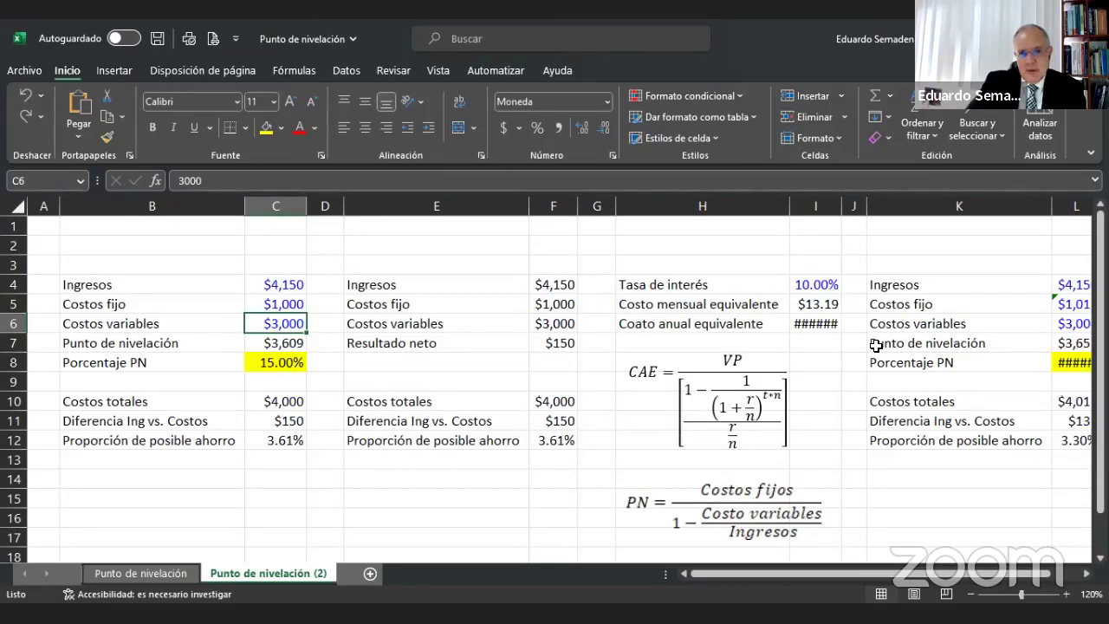
- Widen column I to show the $158.25 annual cost and review the I4–I6 formulas
drag(843, 205, 854, 206)
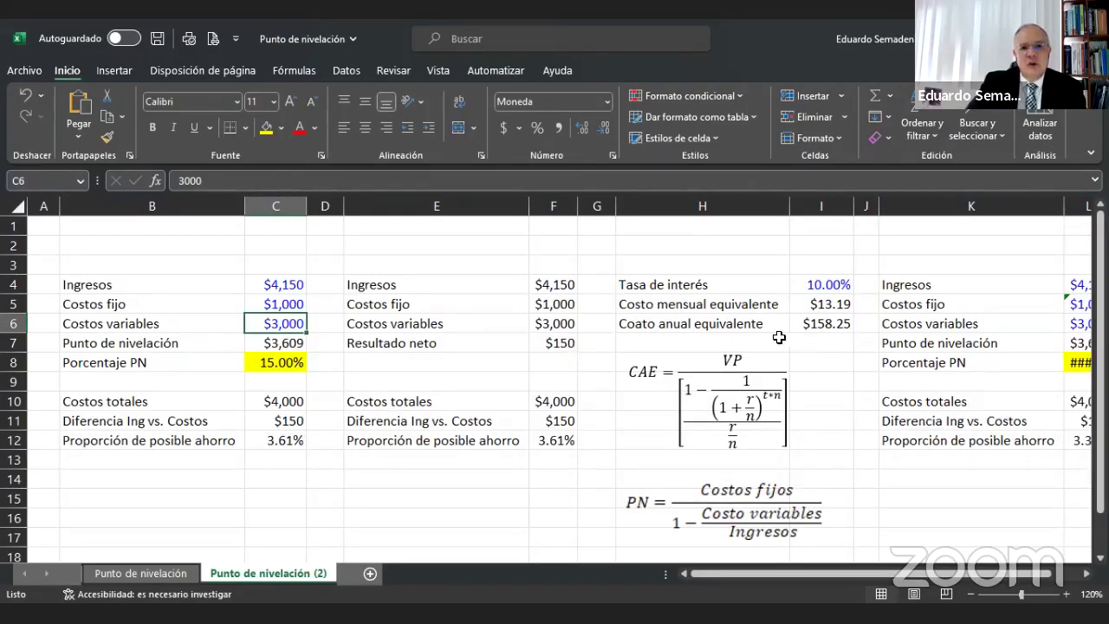
click(825, 283)
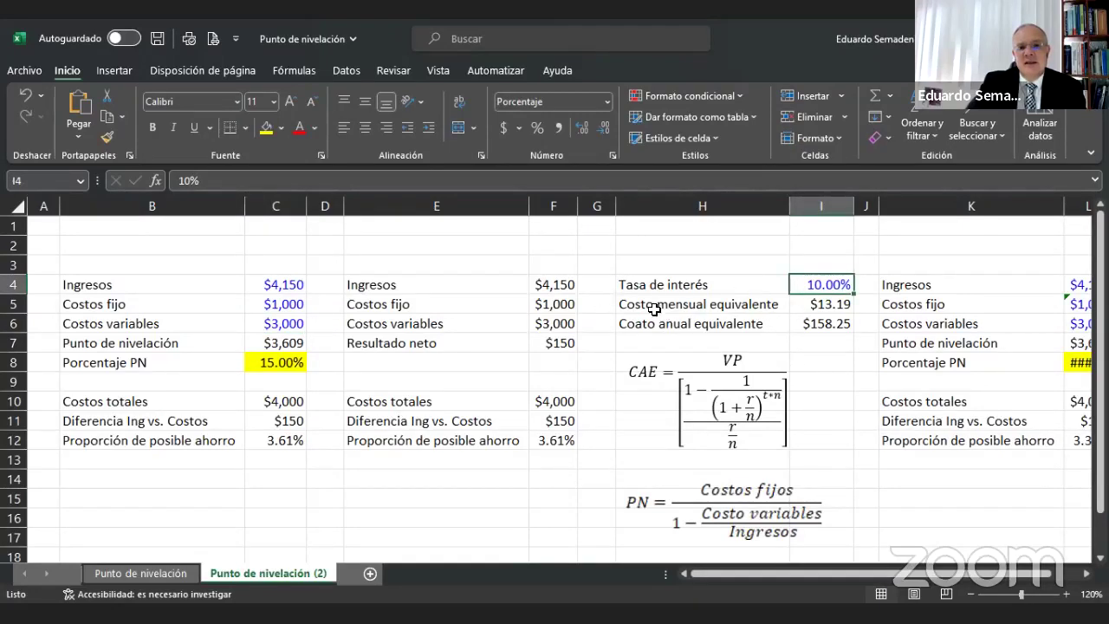
click(816, 307)
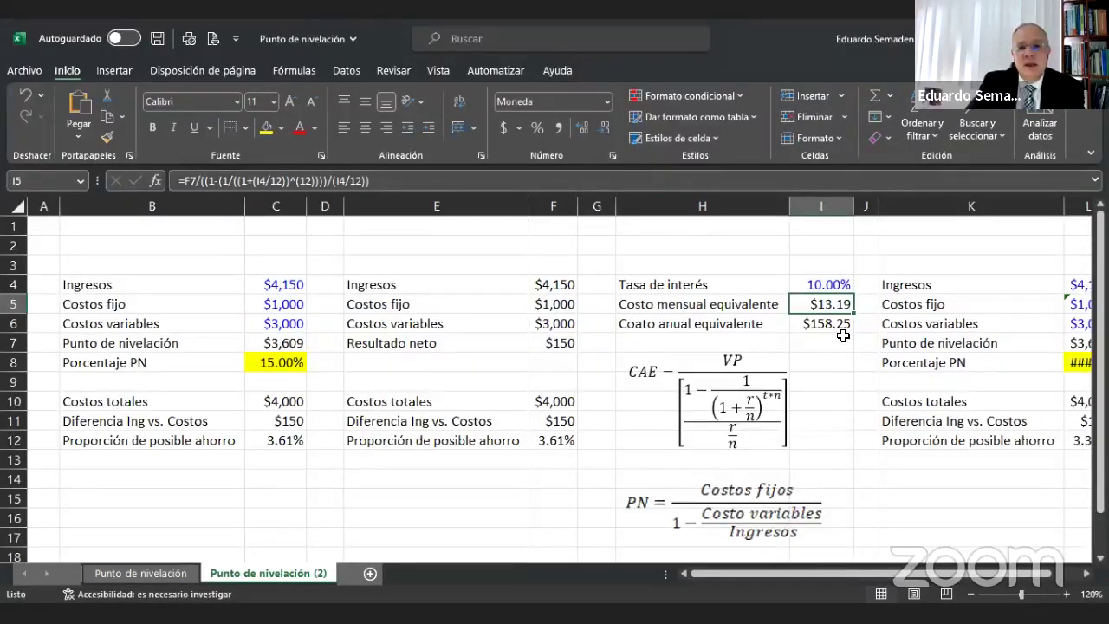
click(842, 331)
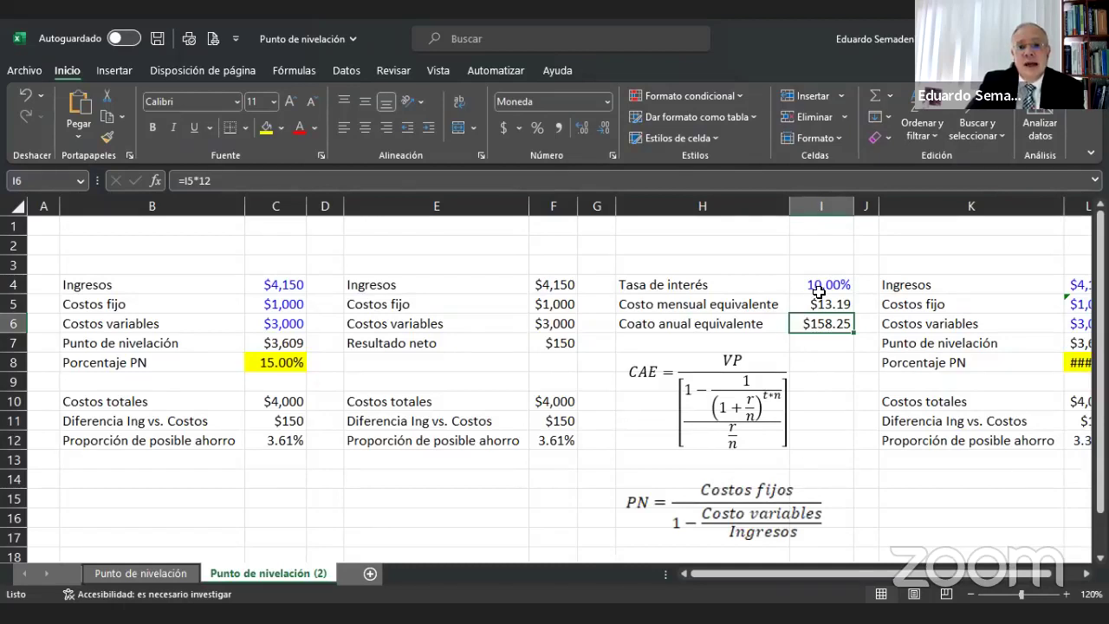
drag(820, 286, 821, 324)
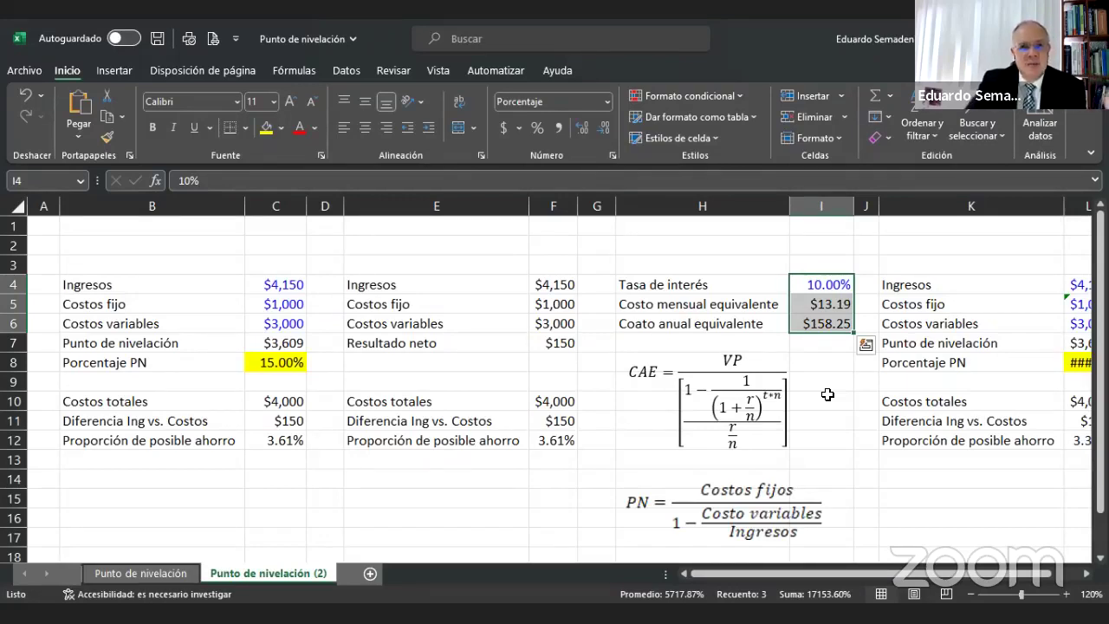
- Widen column L so 13.50% displays, then review the C8 and C7 formulas
click(1087, 574)
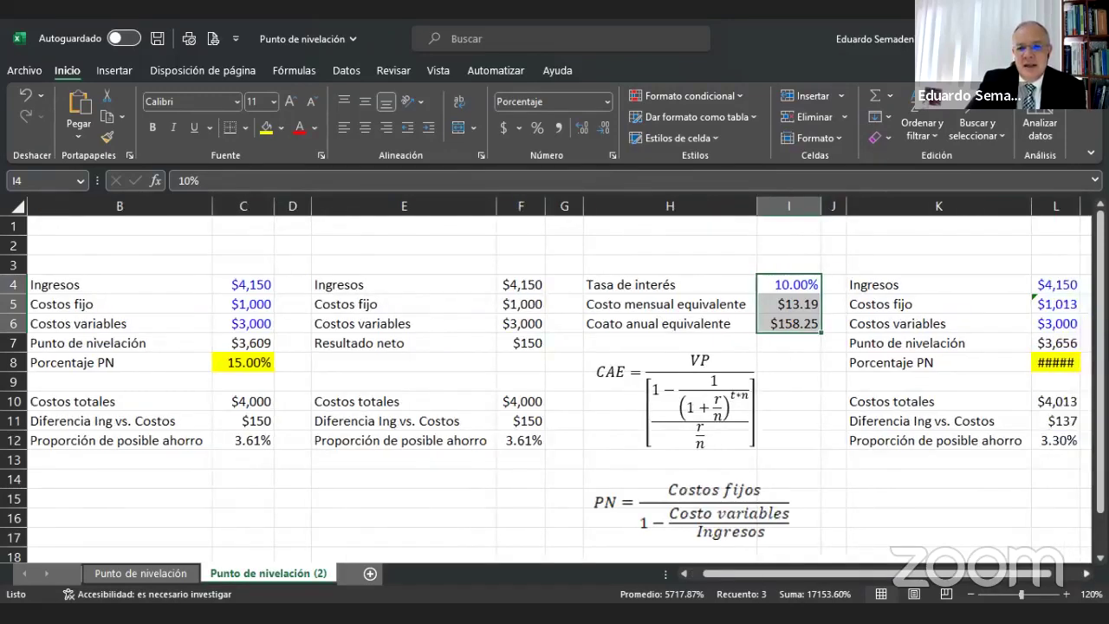
click(1086, 574)
drag(895, 207, 910, 206)
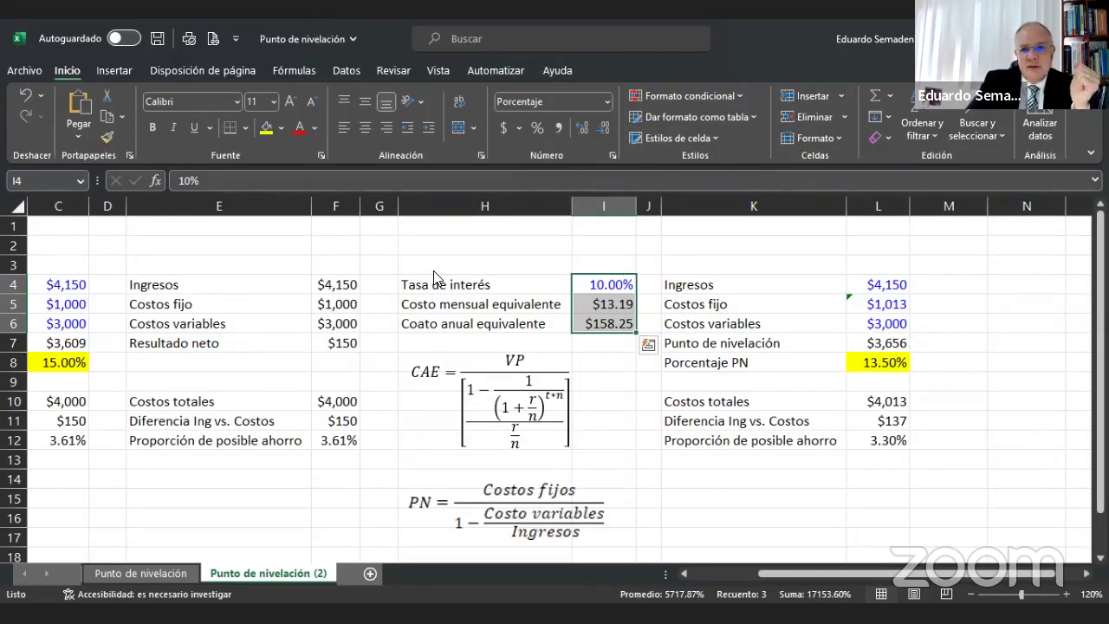
key(Escape)
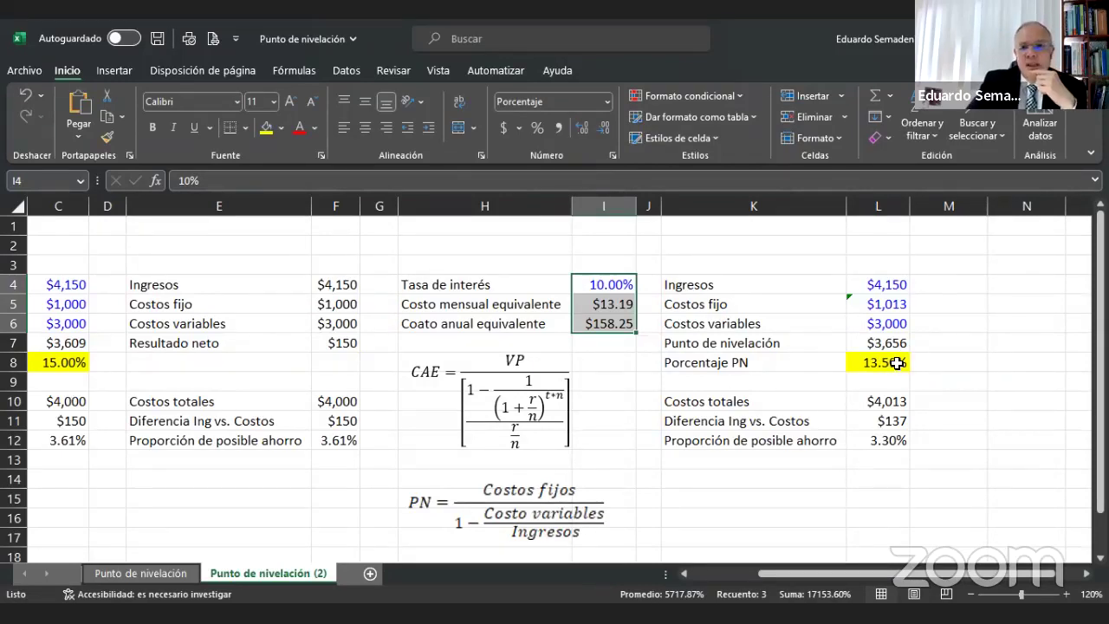
click(64, 365)
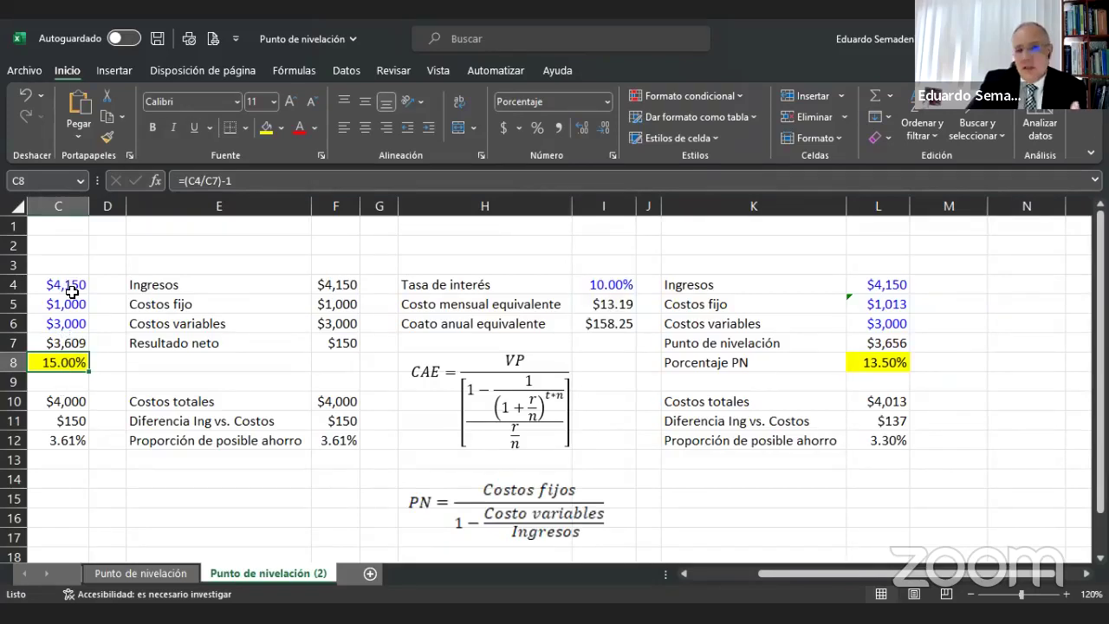
click(72, 346)
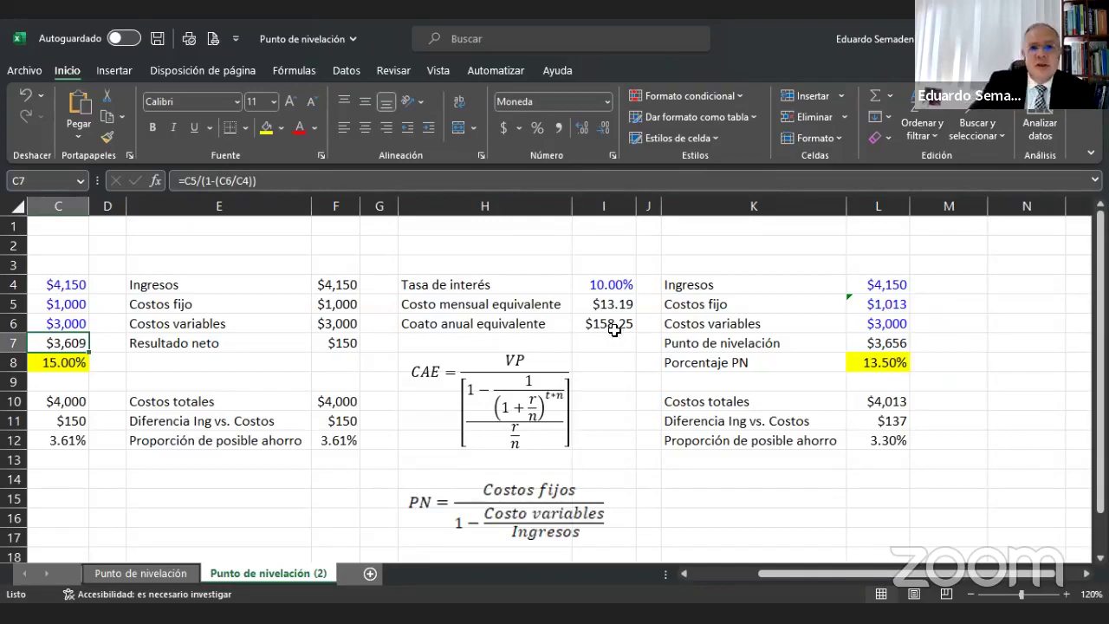
- Compare the PN and savings formulas in C8 and C12 with L8 and L12
click(592, 284)
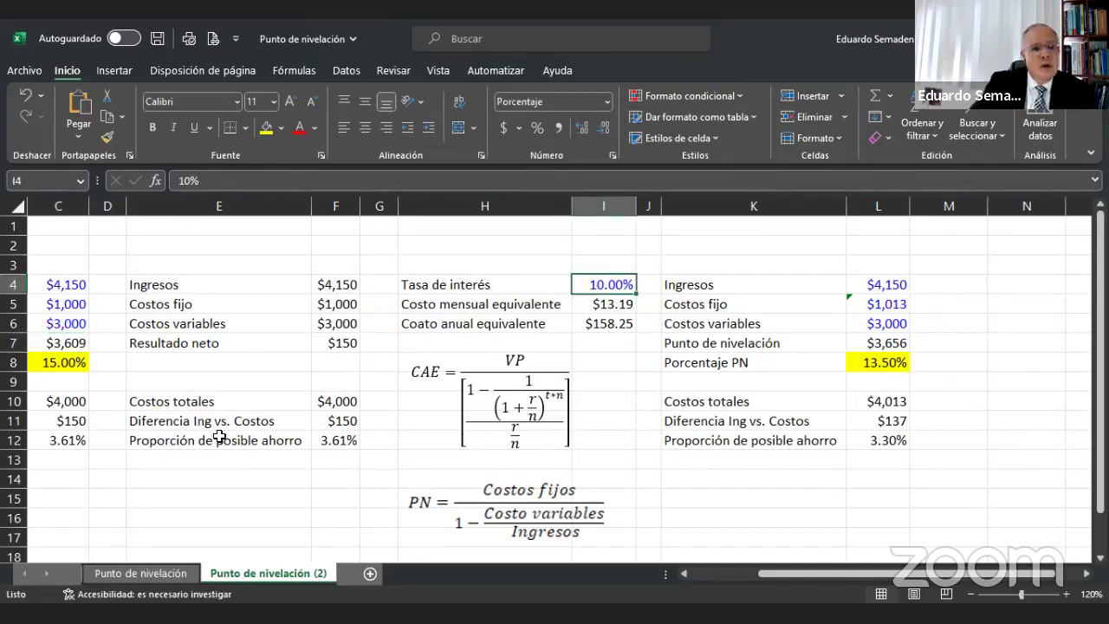
click(62, 364)
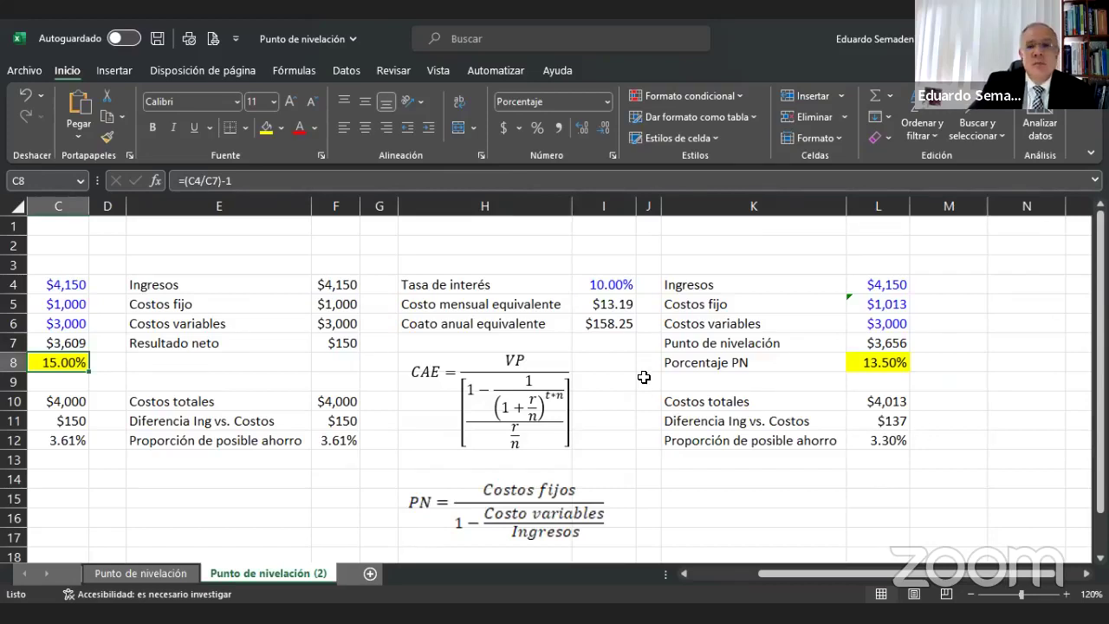
click(882, 363)
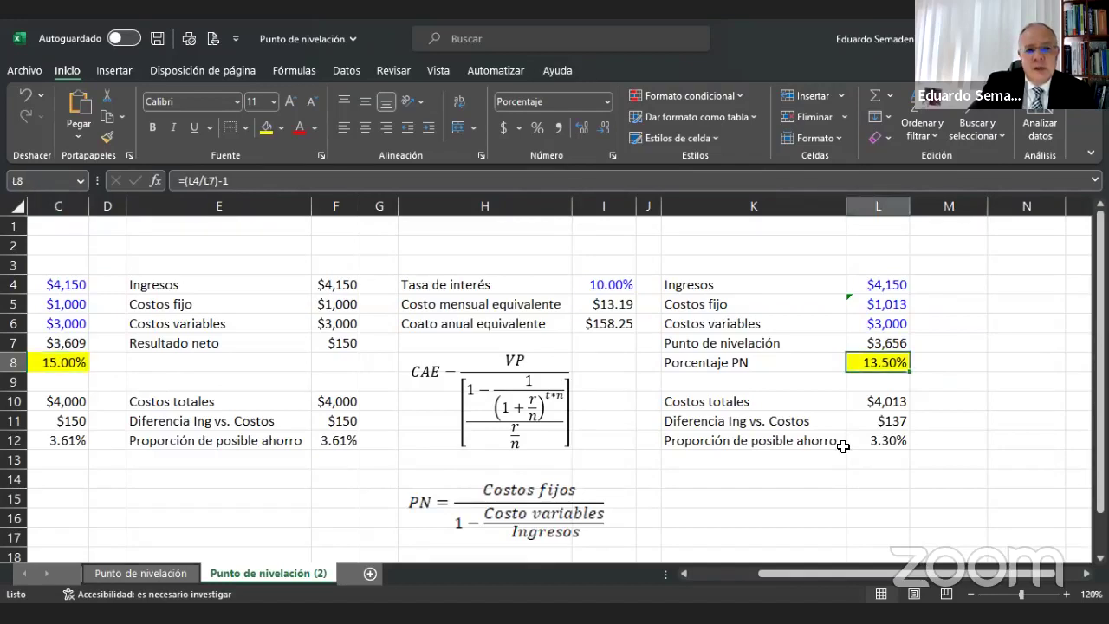
click(74, 439)
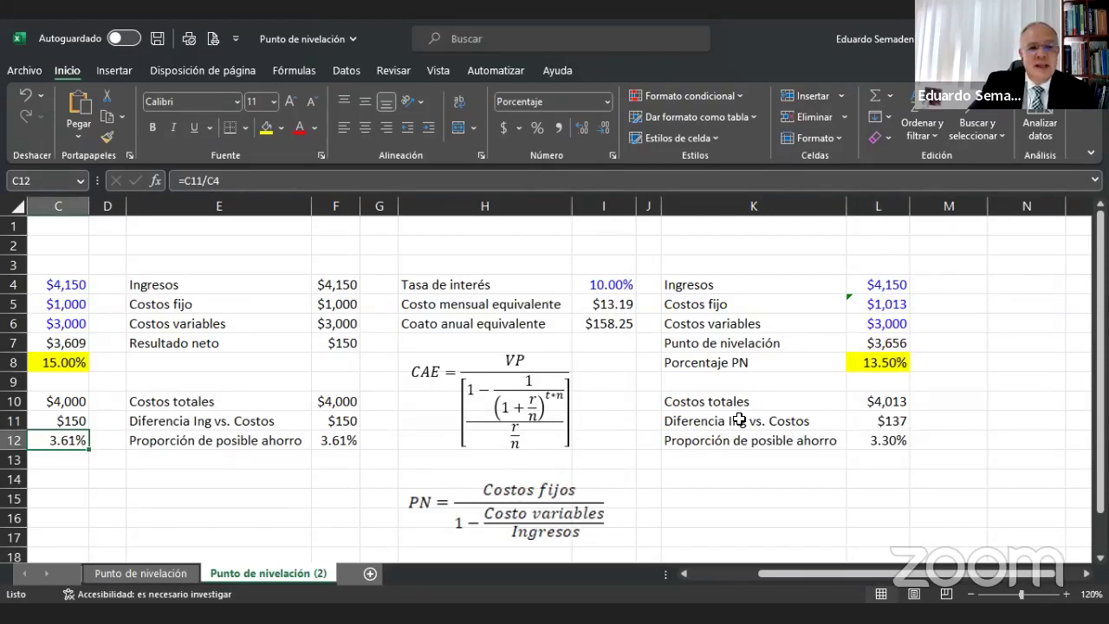
click(893, 443)
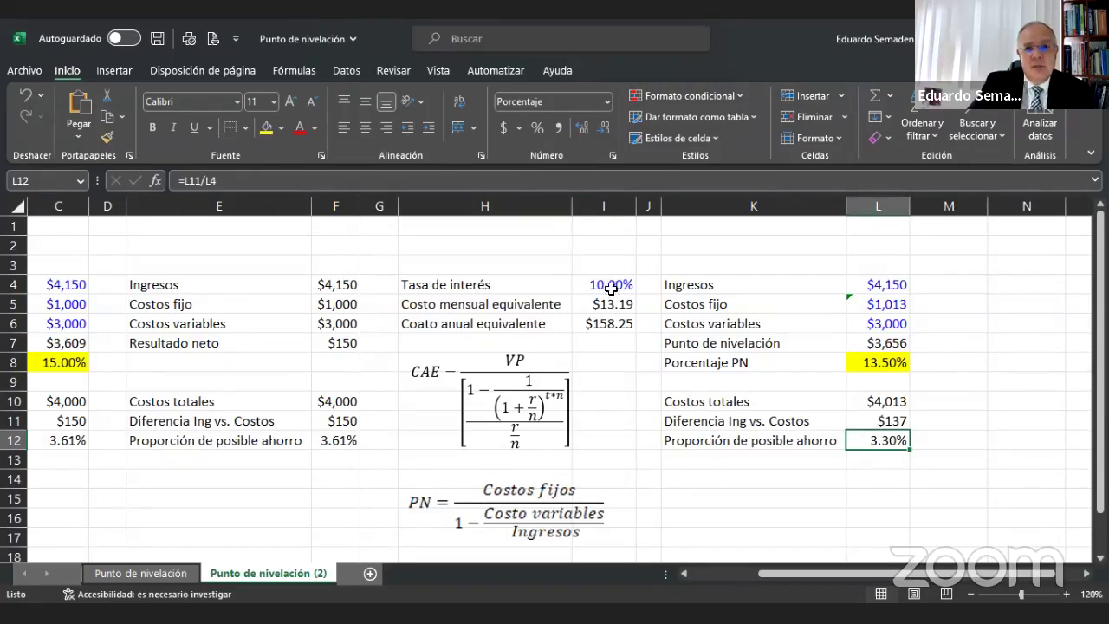
- Select the interest block through column L and compare Porcentaje PN in L8 and C8
click(447, 285)
drag(621, 298, 902, 461)
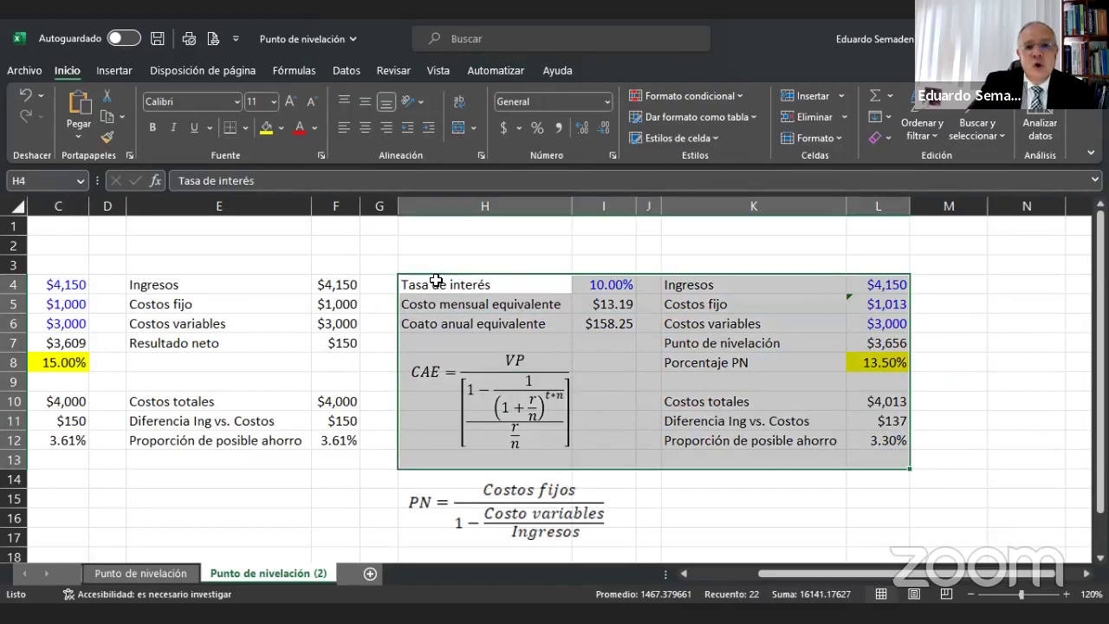
mouse_move(447, 284)
mouse_down()
mouse_move(879, 391)
mouse_move(889, 443)
mouse_up()
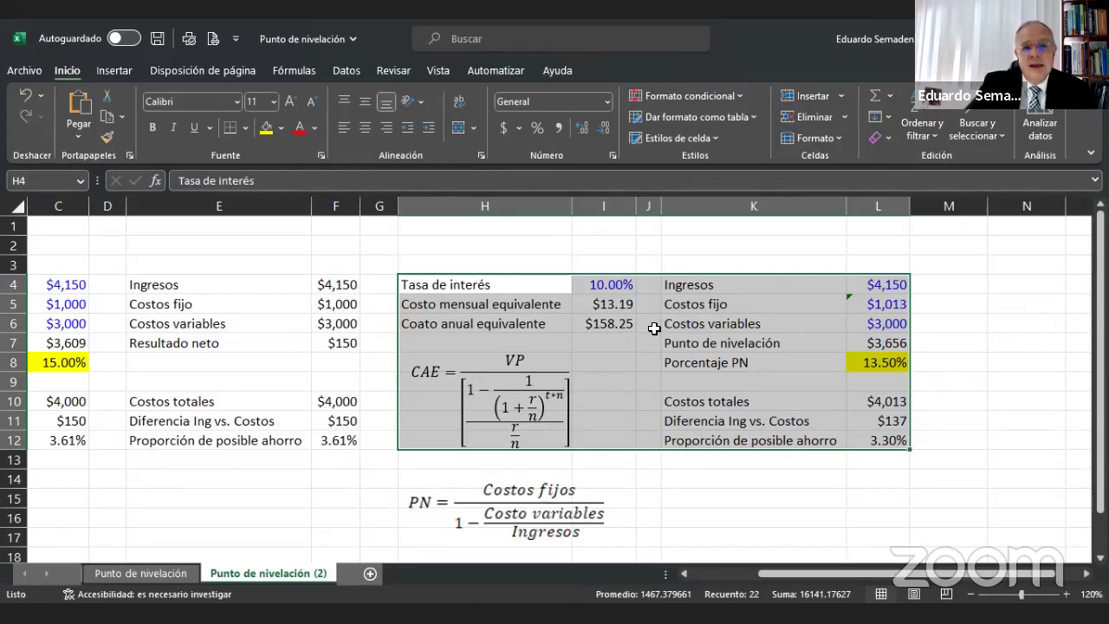
click(884, 364)
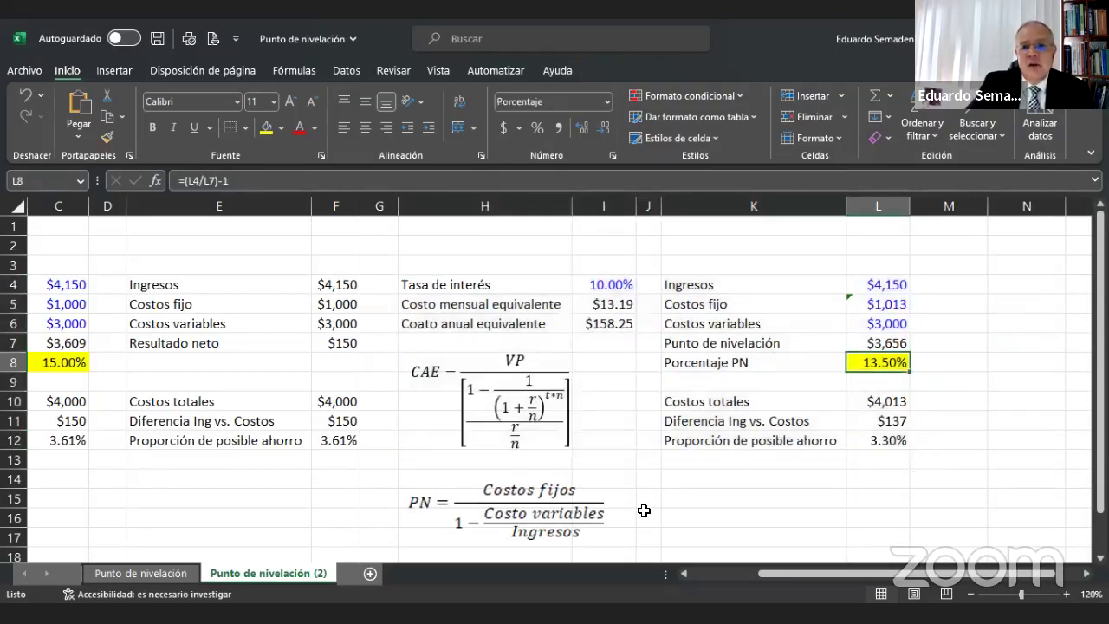
click(46, 363)
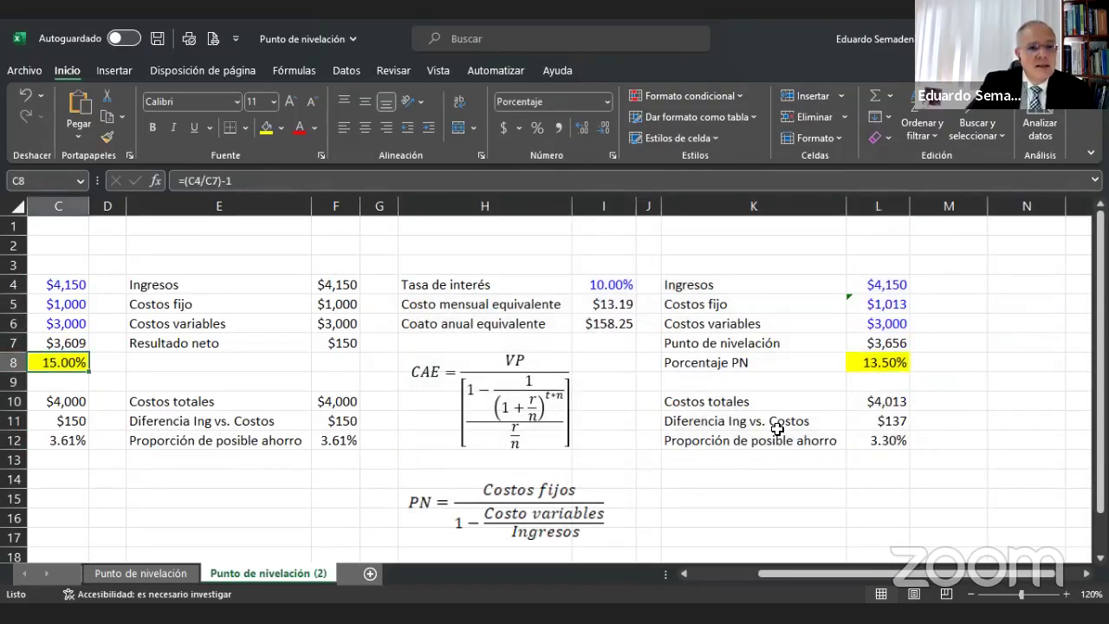
click(894, 365)
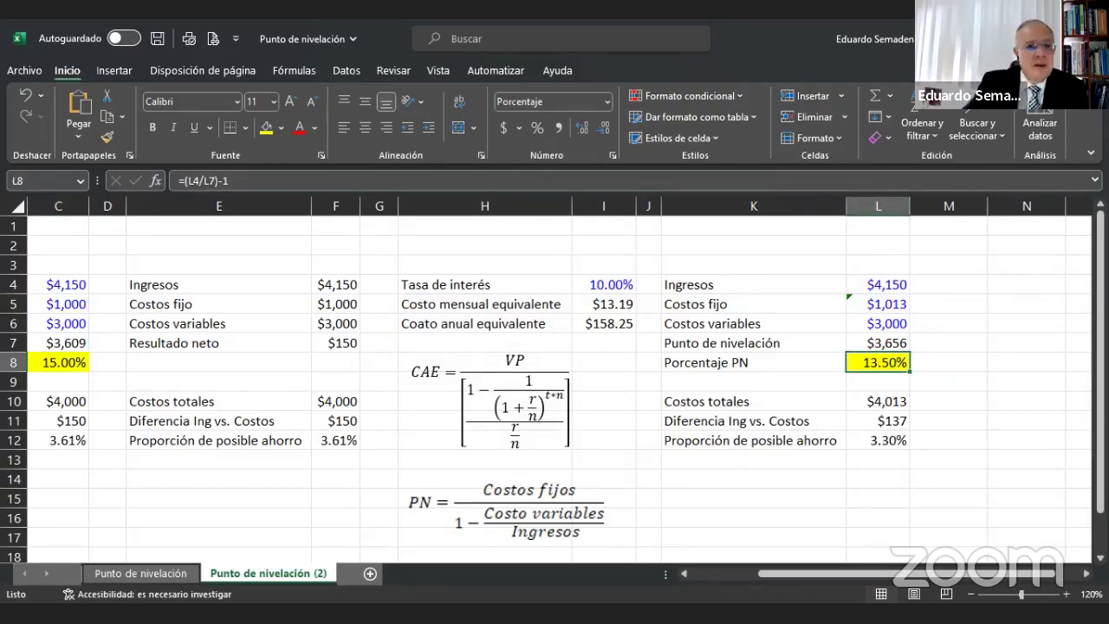
- Enter 1,100 as fixed costs and check the savings and PN formulas in C12 and C8
click(67, 305)
text(1,10)
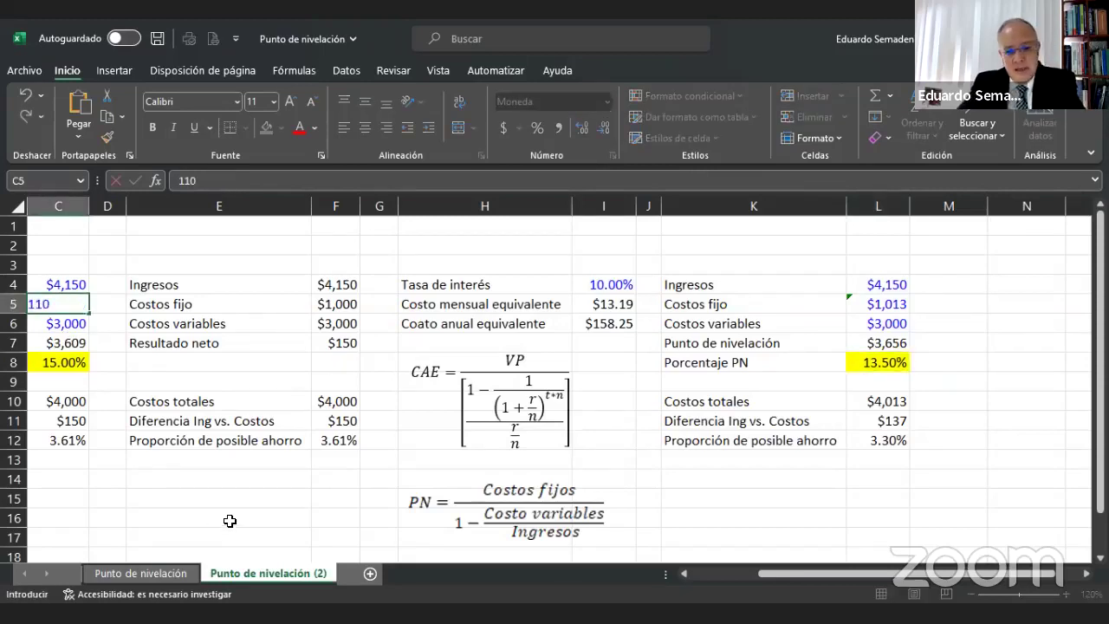
text(0)
key(Return)
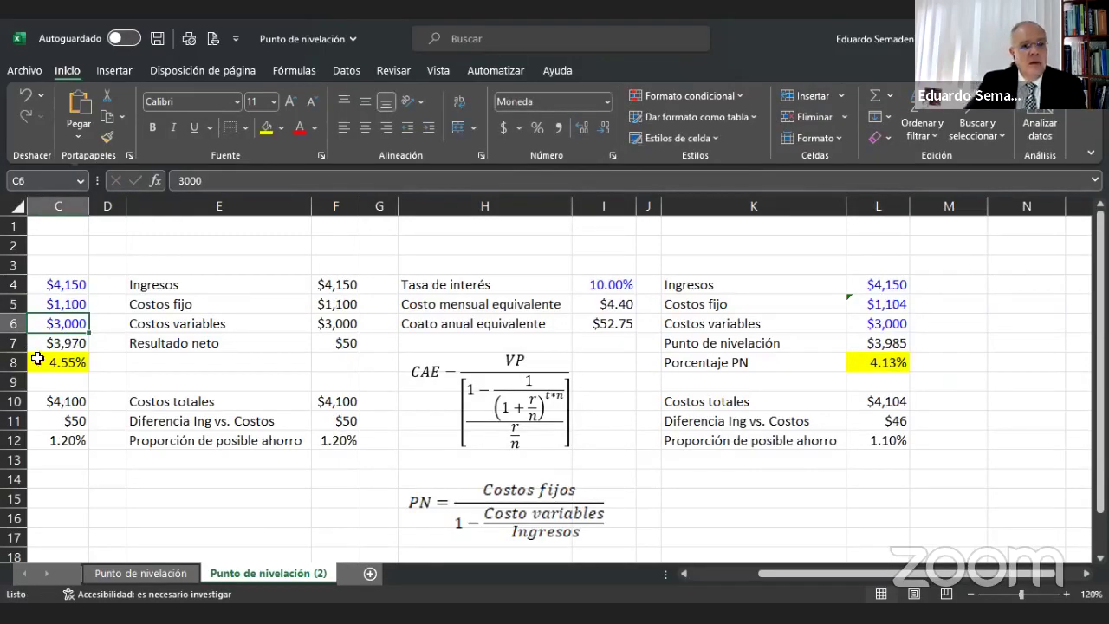
click(59, 447)
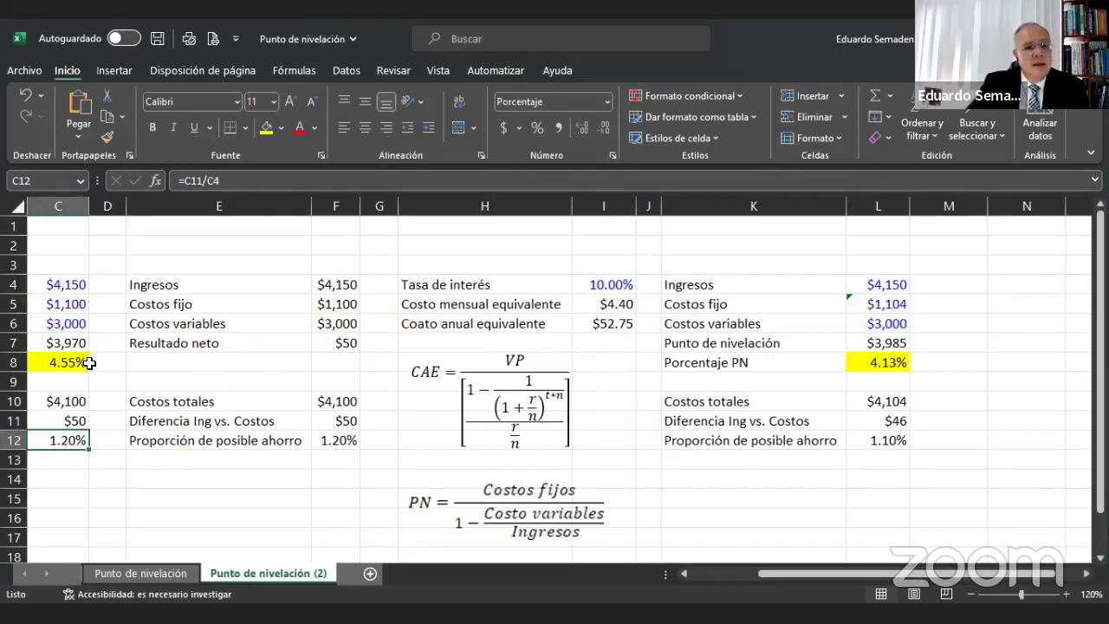
click(58, 363)
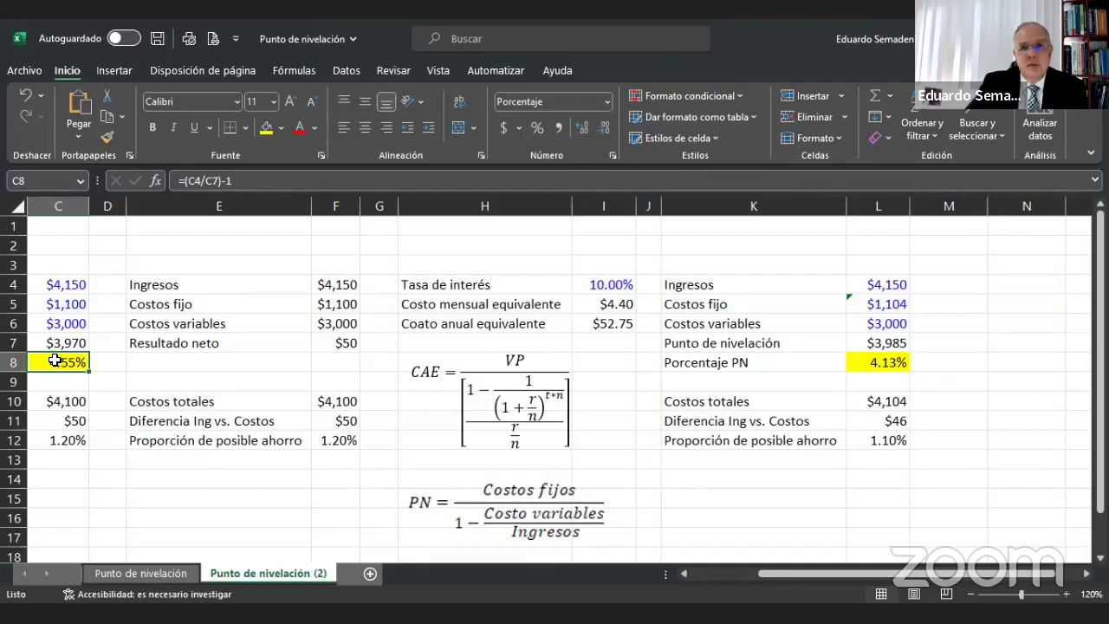
- Compare the L8 and L12 formulas and review the interest and equivalent cost figures
click(852, 364)
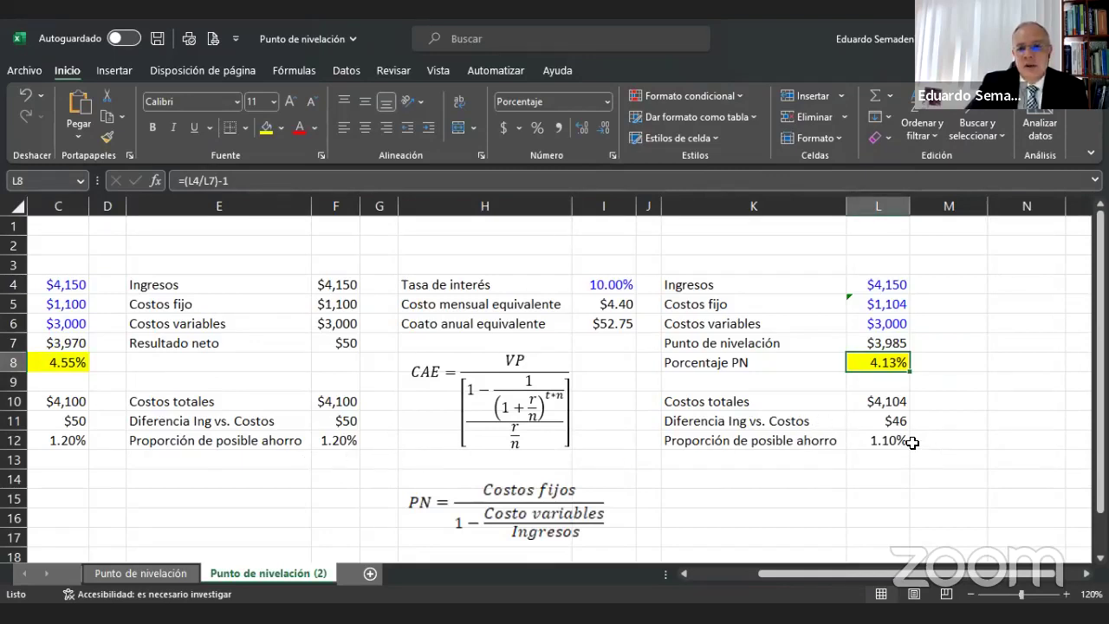
click(876, 440)
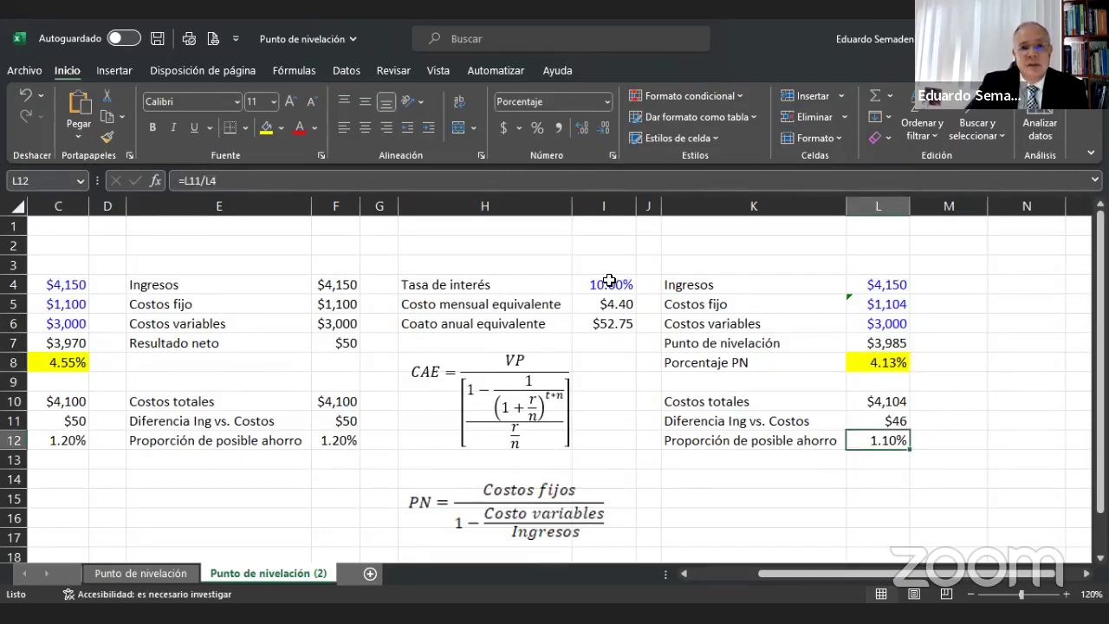
mouse_move(611, 282)
mouse_down()
mouse_move(609, 315)
mouse_move(633, 313)
mouse_up()
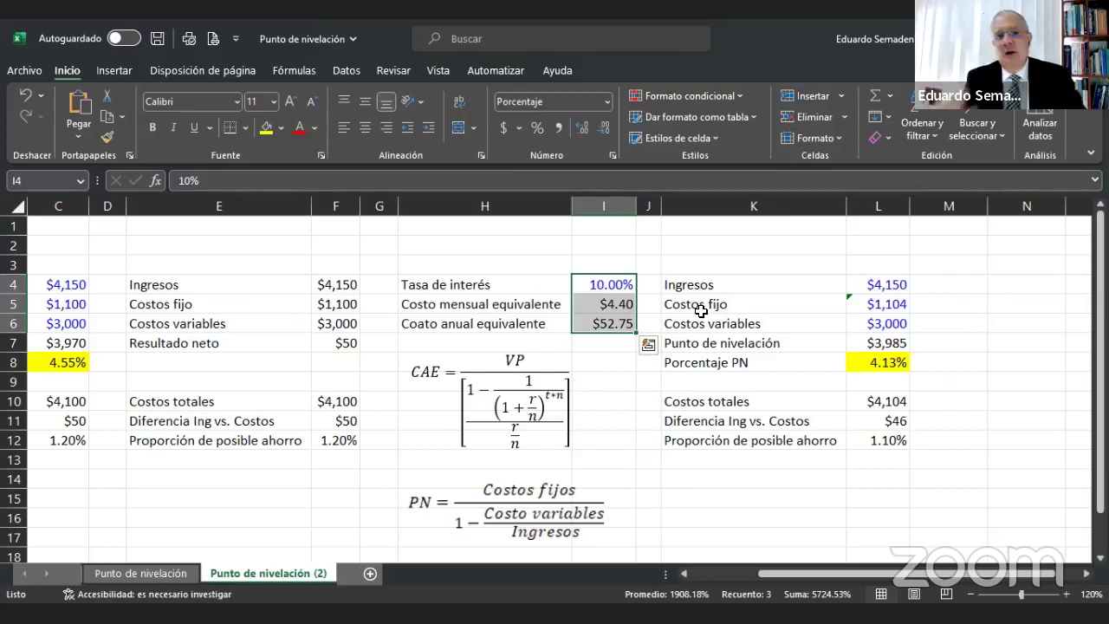
click(84, 285)
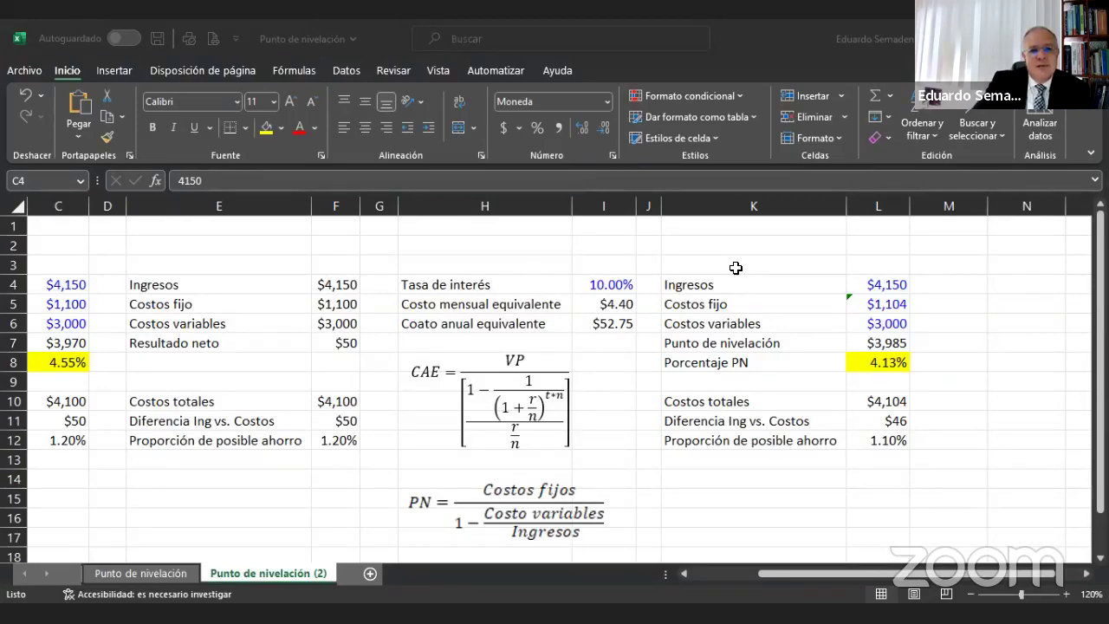
- Alt+Tab to the 'Simulador de credito revolvente' workbook with its $50,000 credit line
key(alt+Tab)
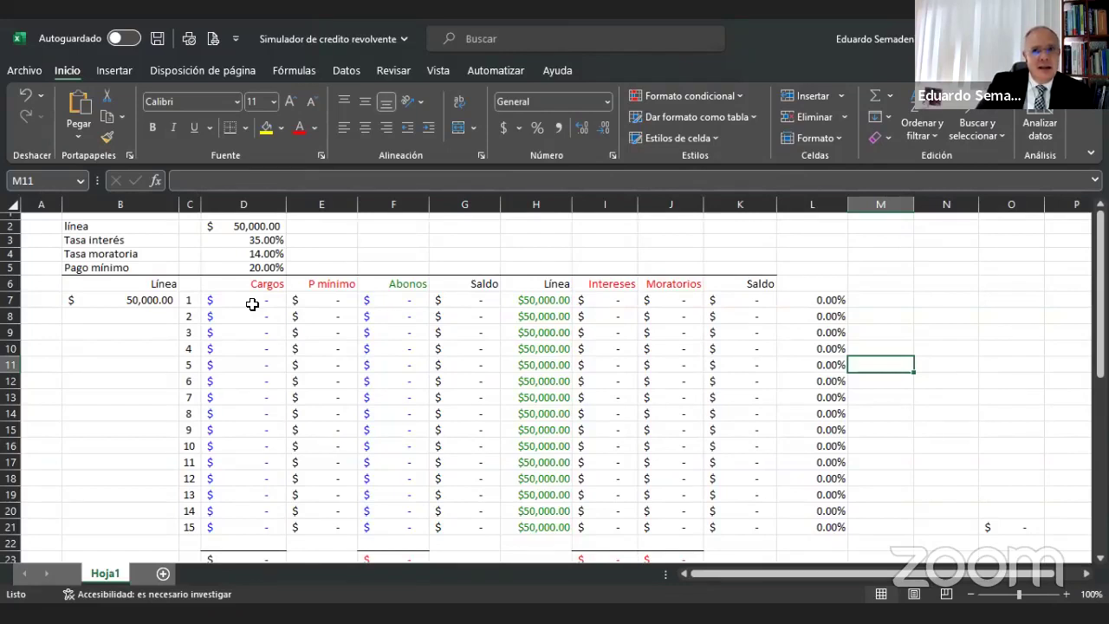
click(251, 304)
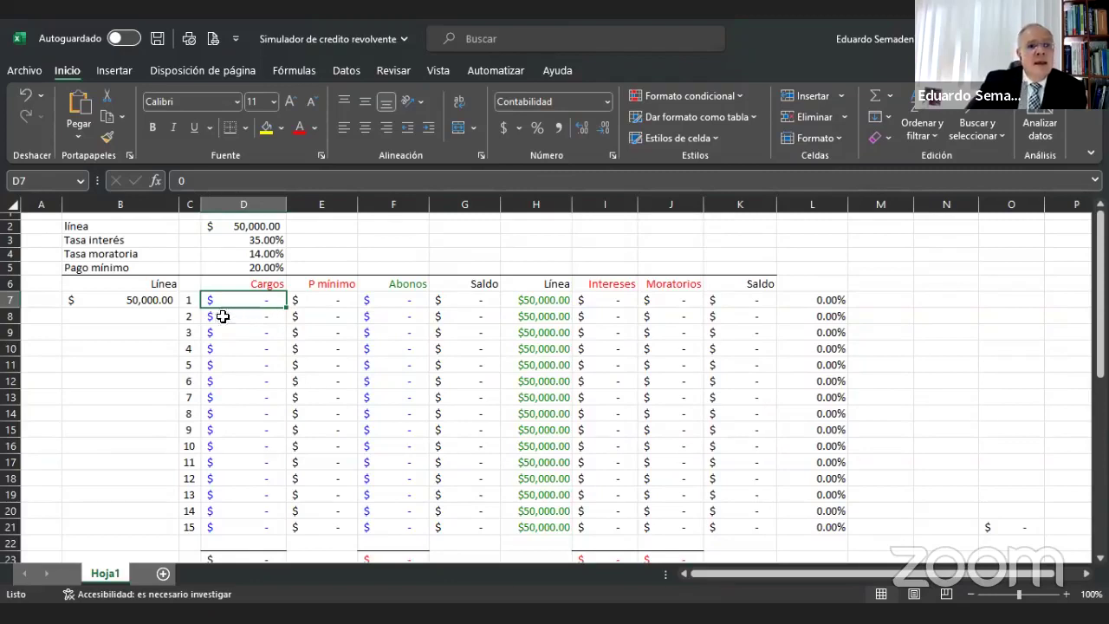
click(223, 225)
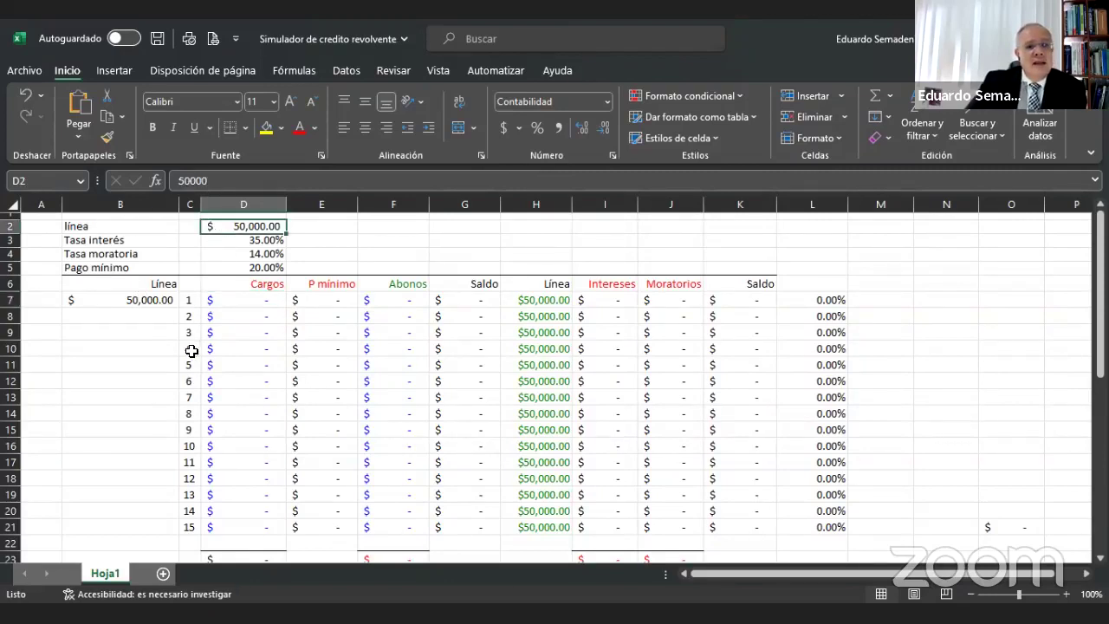
click(228, 242)
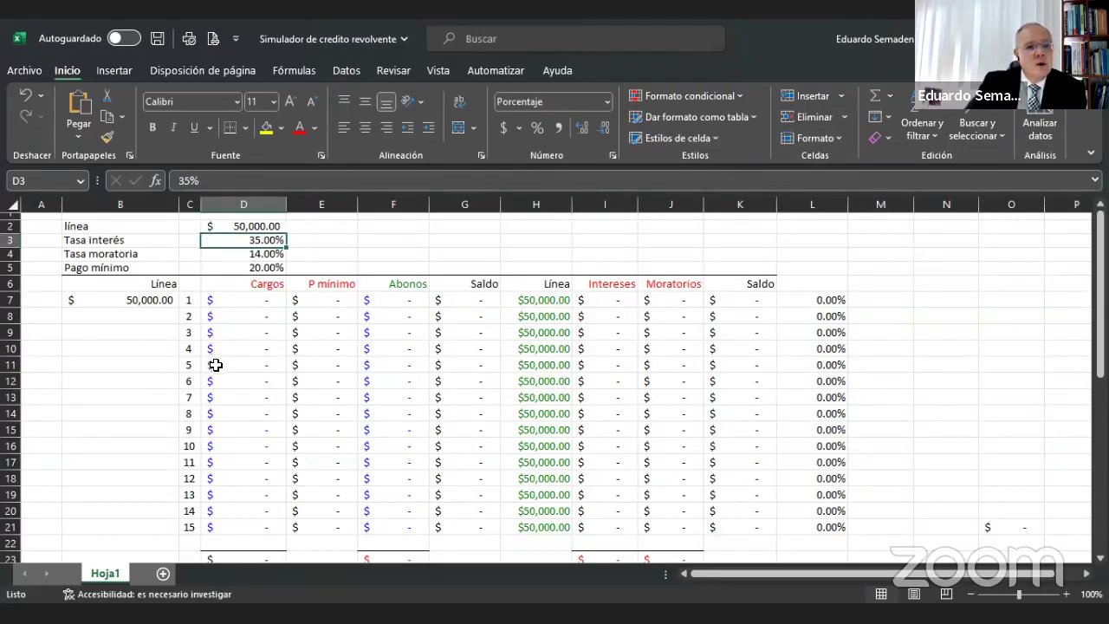
click(232, 254)
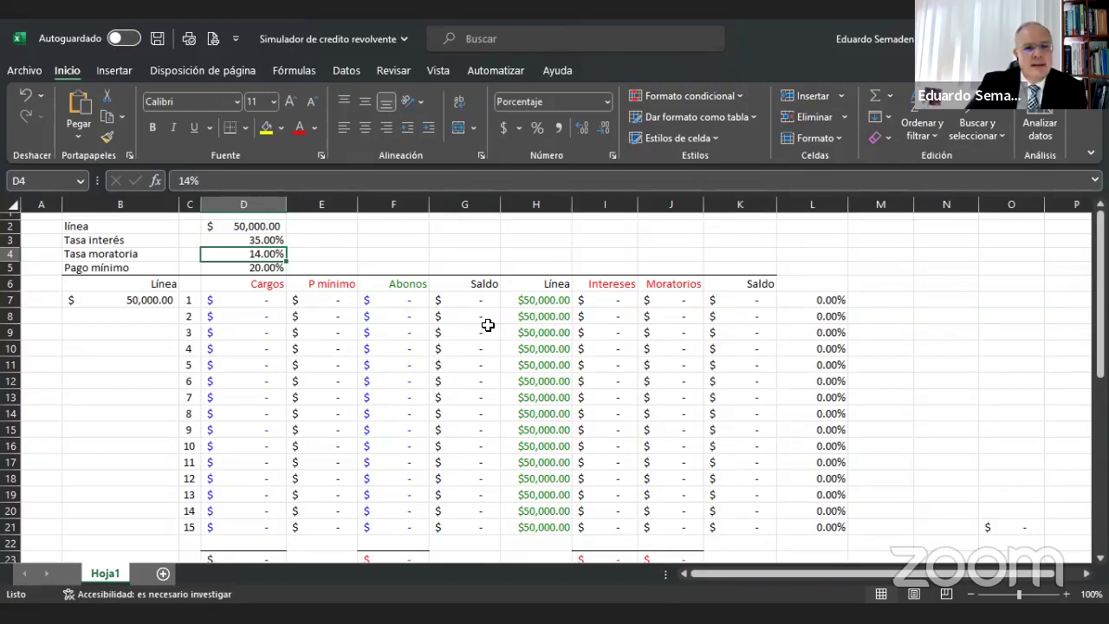
click(240, 268)
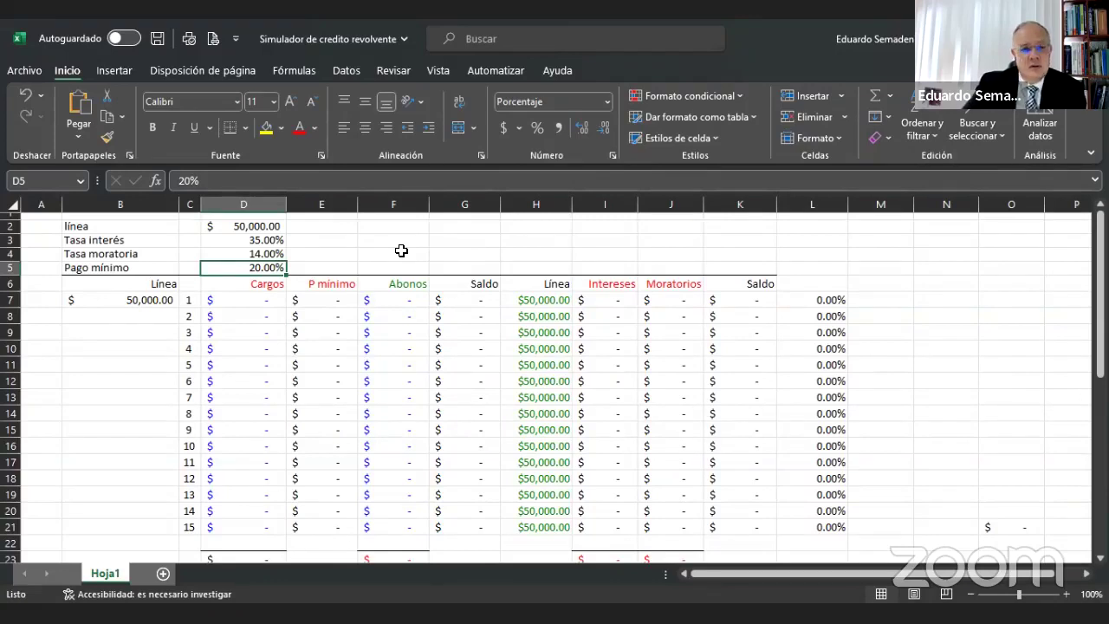
- Enter a 5,000 charge for period 1 in cell D7
click(246, 303)
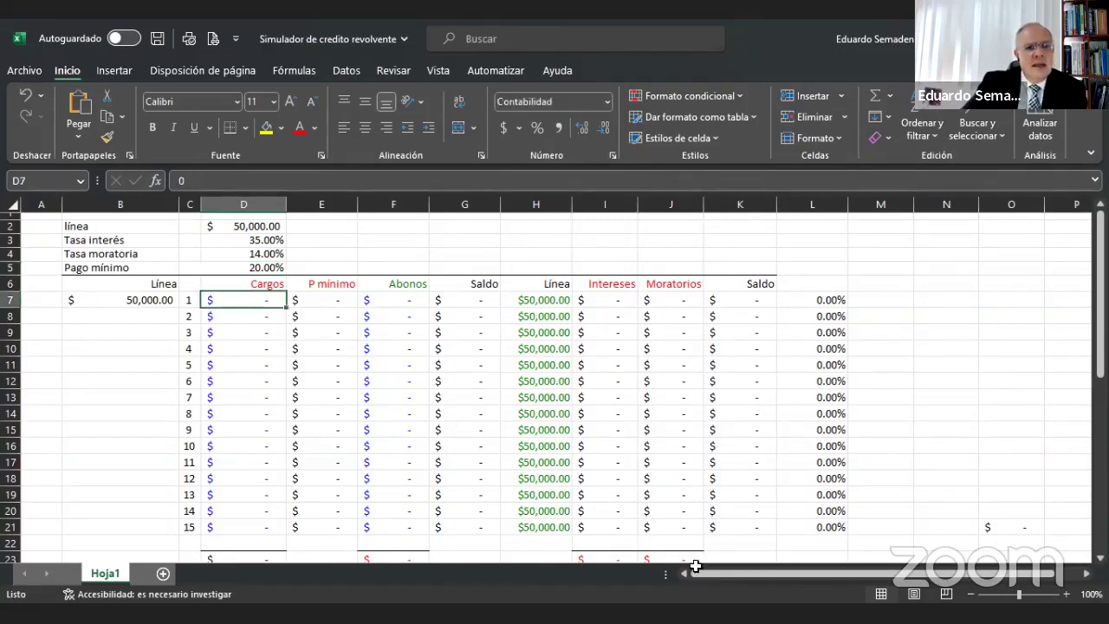
text(5)
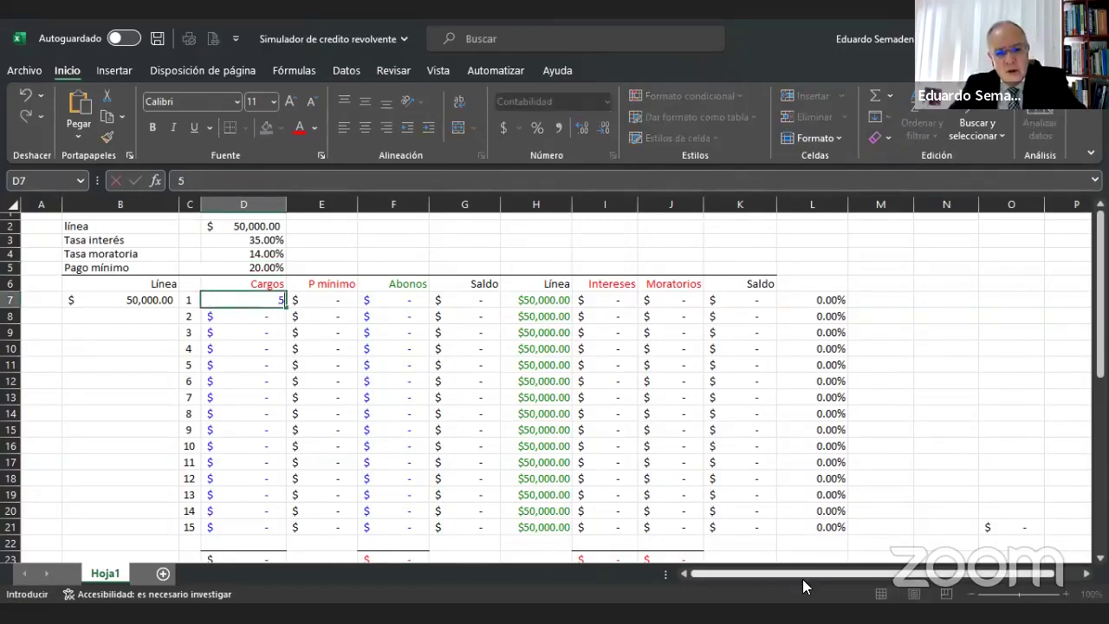
text(000)
key(Return)
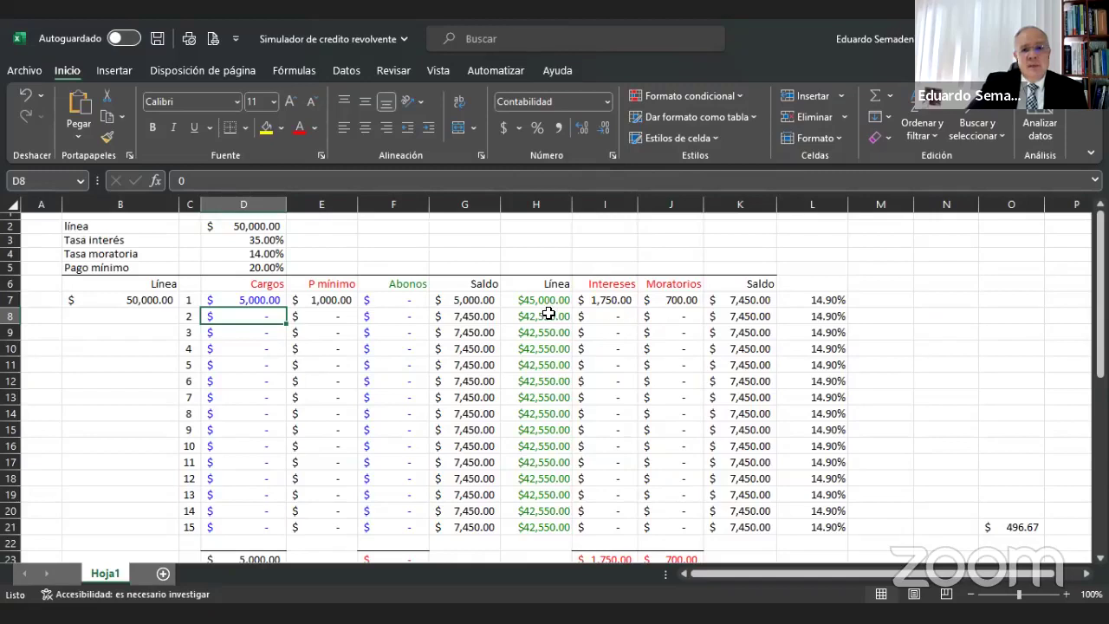
- Review the balance, available-line, interest, late-fee and final-balance formulas in G7–K7
click(468, 302)
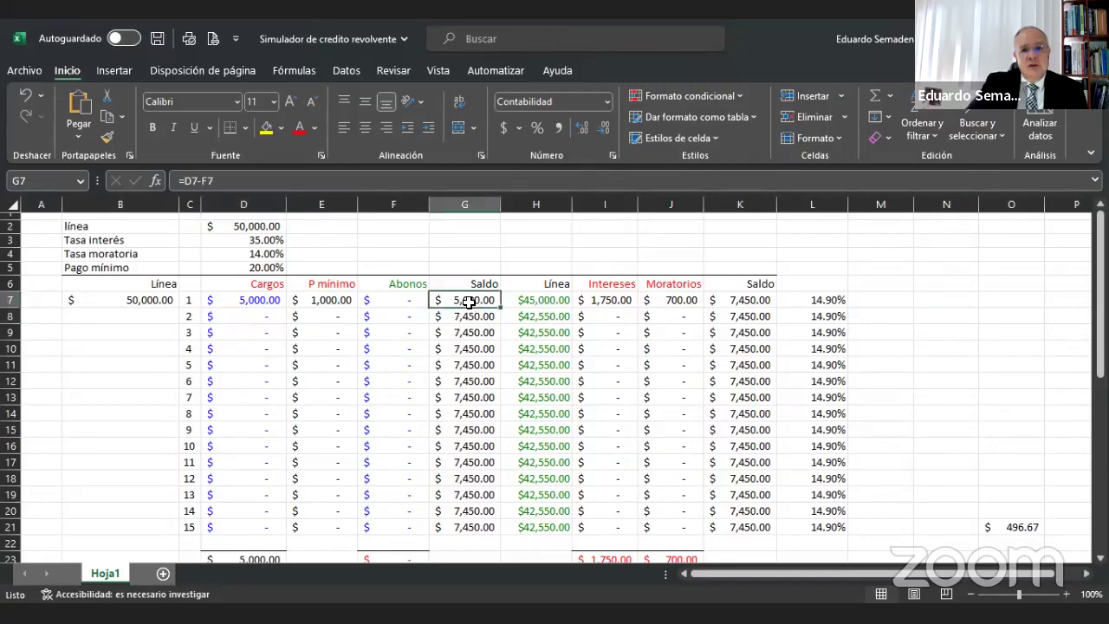
click(543, 302)
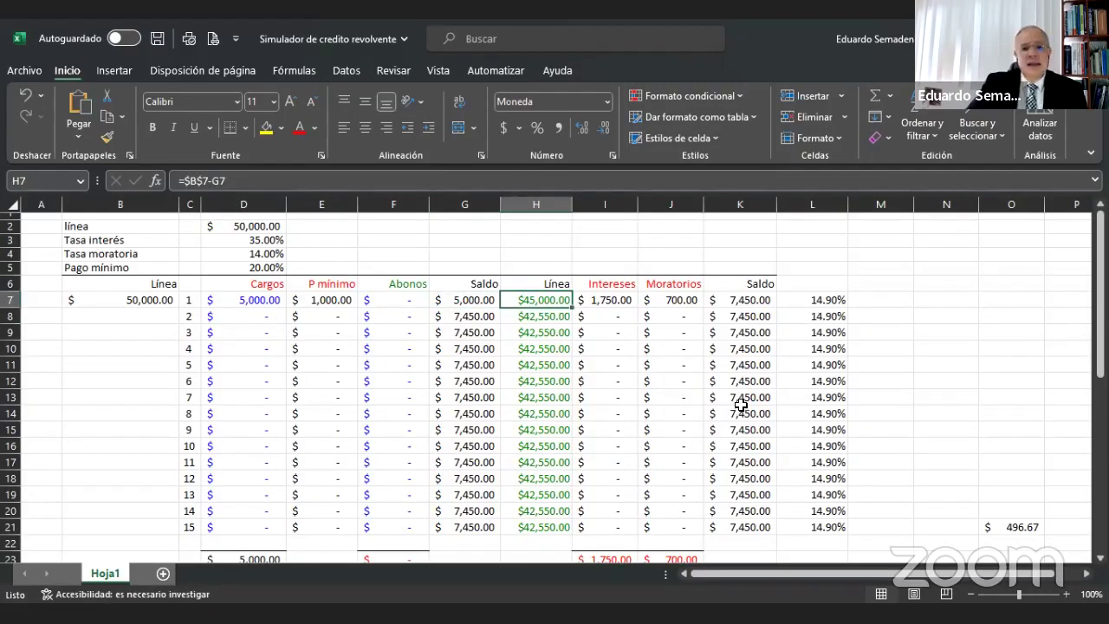
click(607, 301)
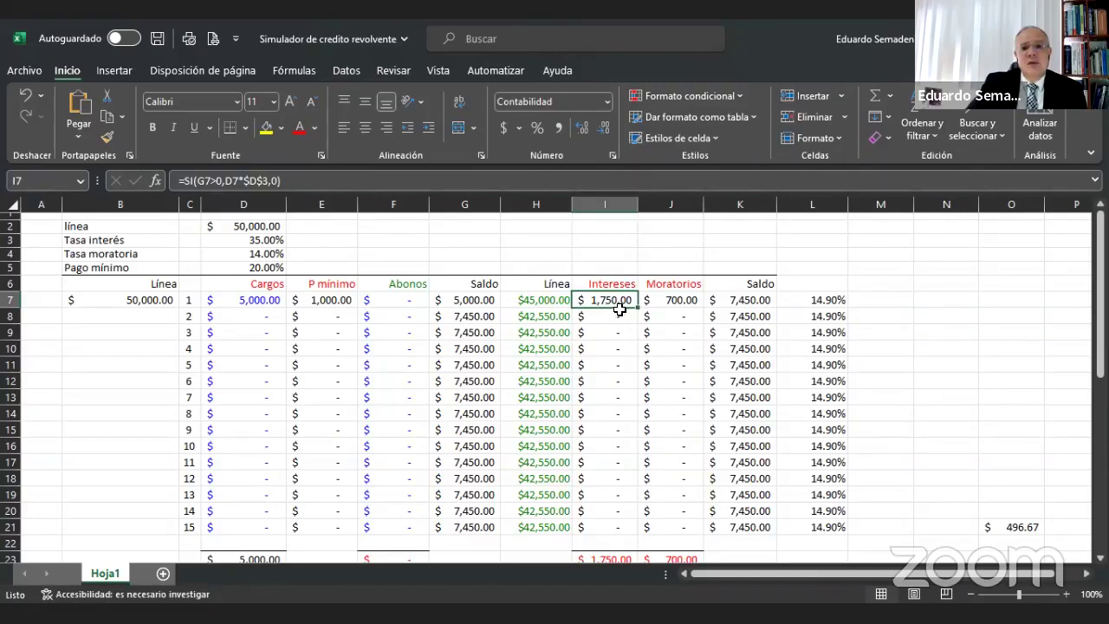
click(669, 303)
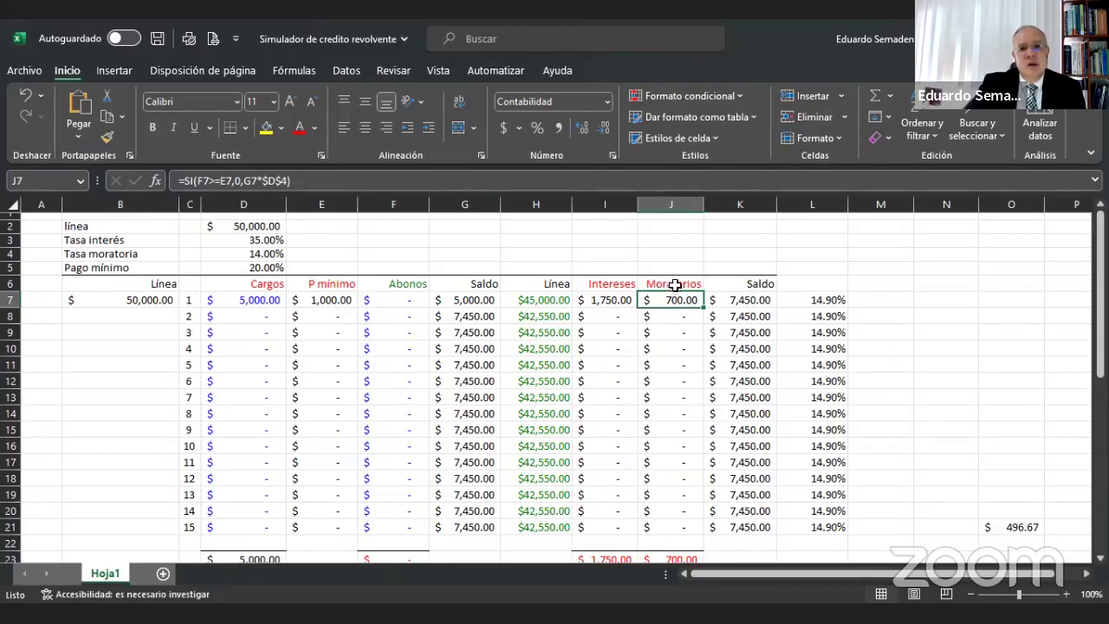
click(481, 299)
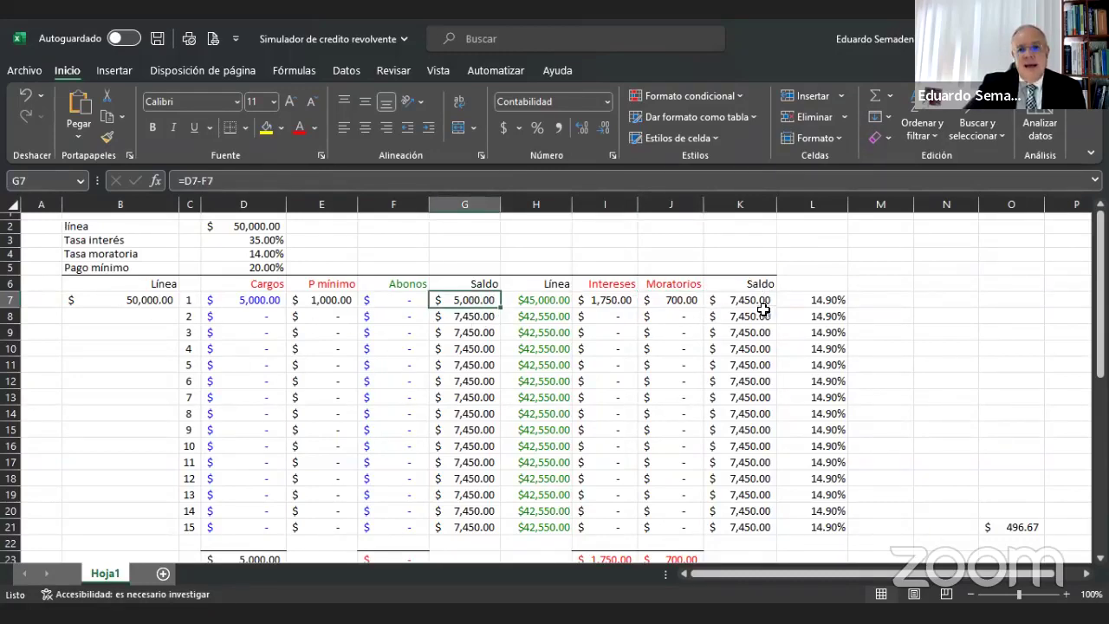
click(732, 302)
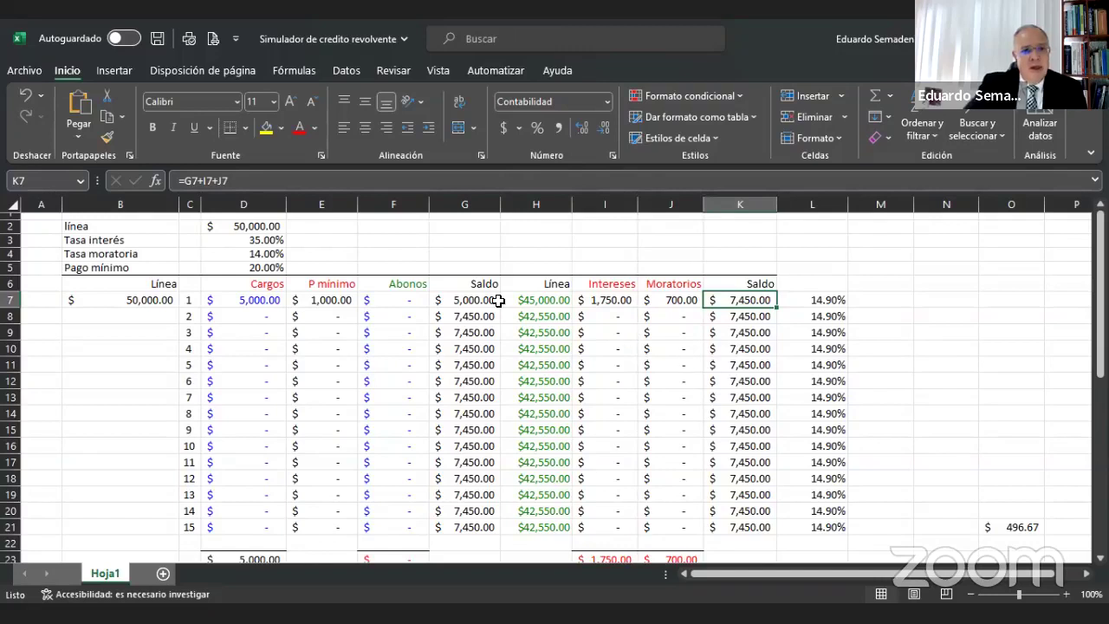
click(407, 301)
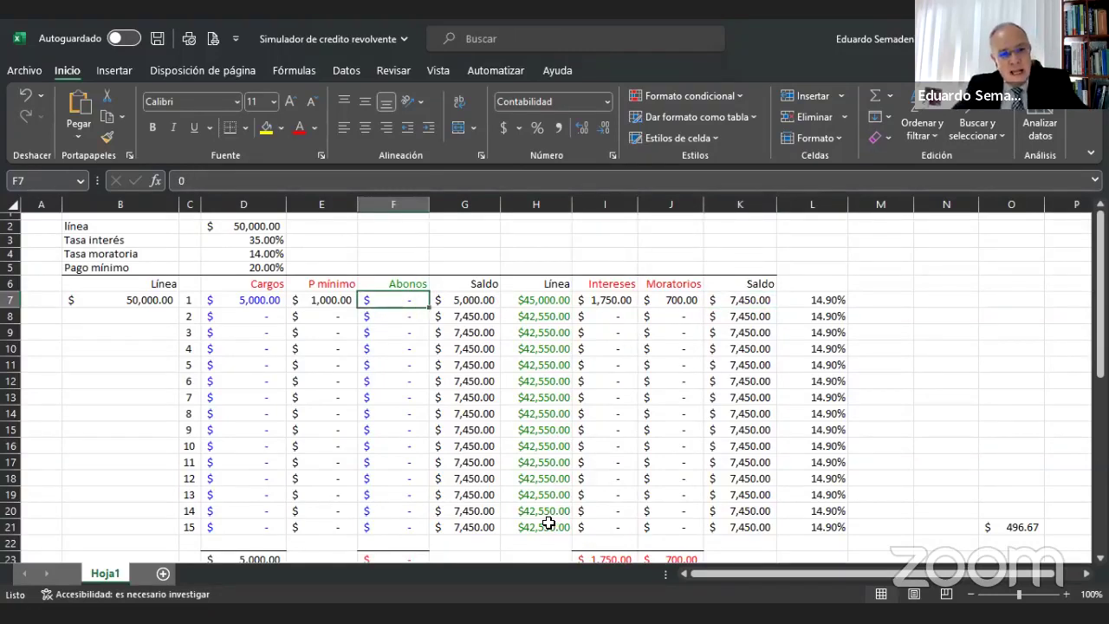
- Enter a 5,000 payment in F7 and recheck the period 1 available line, interest and late fee
text(5000)
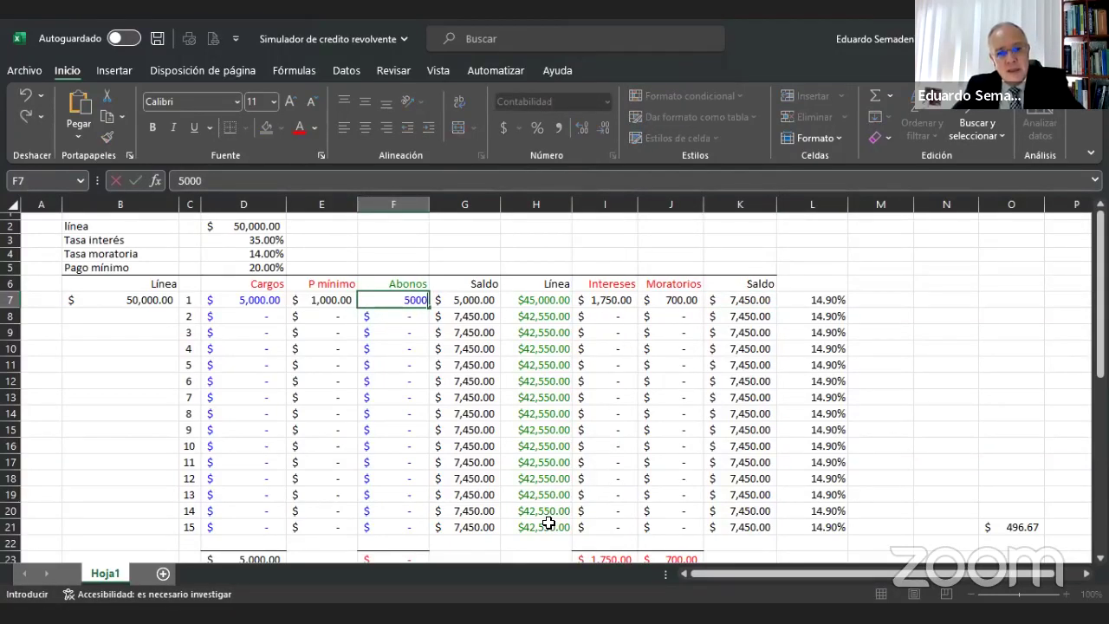
key(Return)
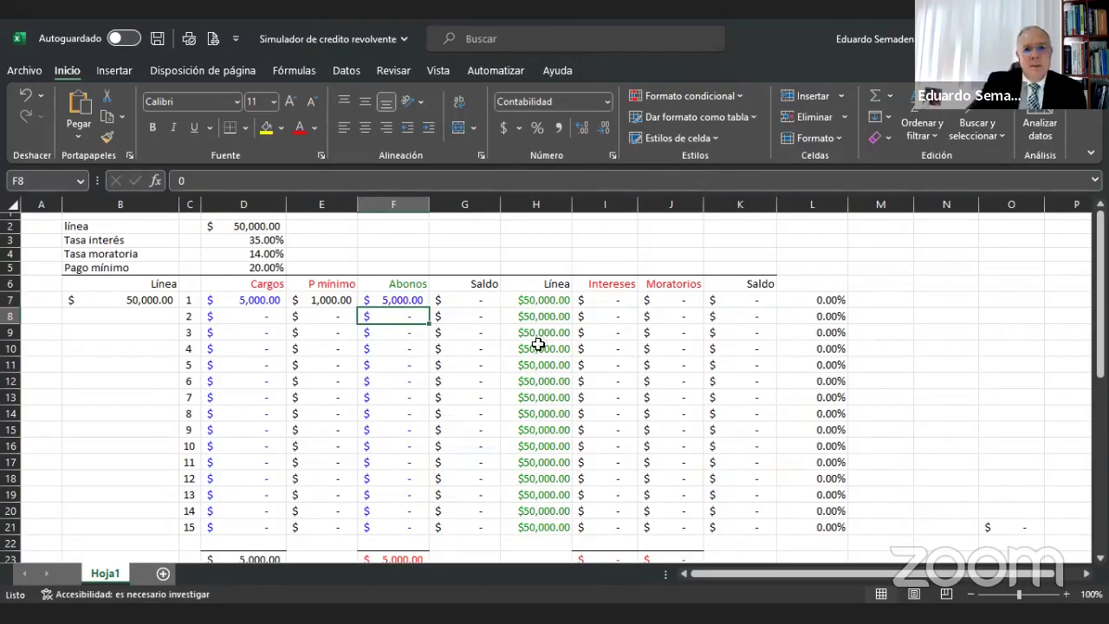
click(519, 299)
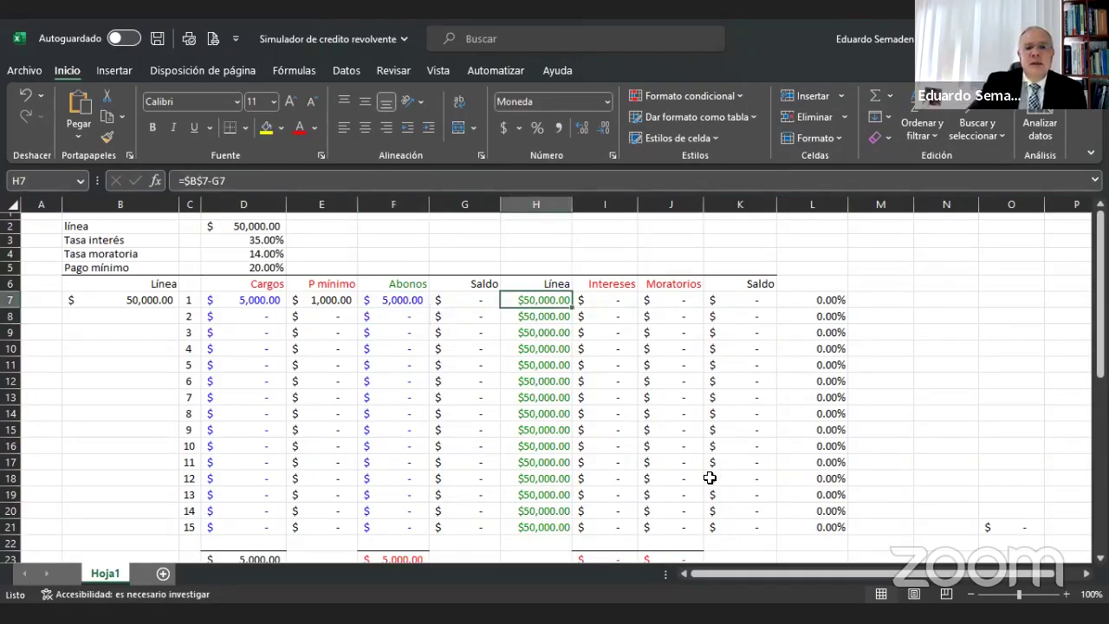
click(619, 302)
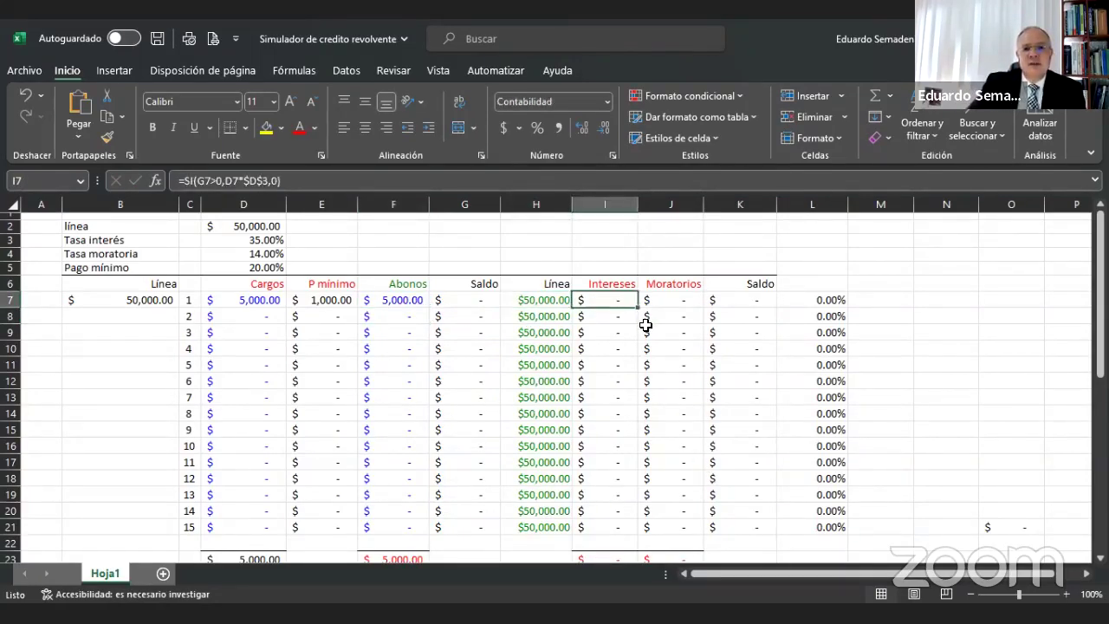
click(683, 301)
click(612, 300)
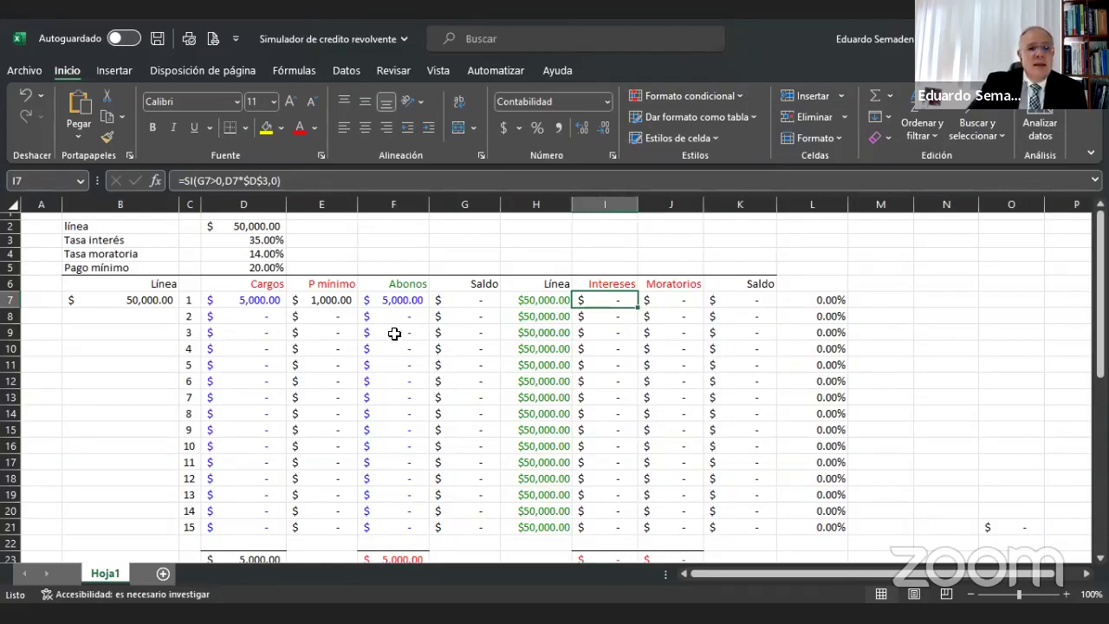
- Record a 7,000 charge in D8 and a 7,000 payment in F8 for period 2
click(254, 312)
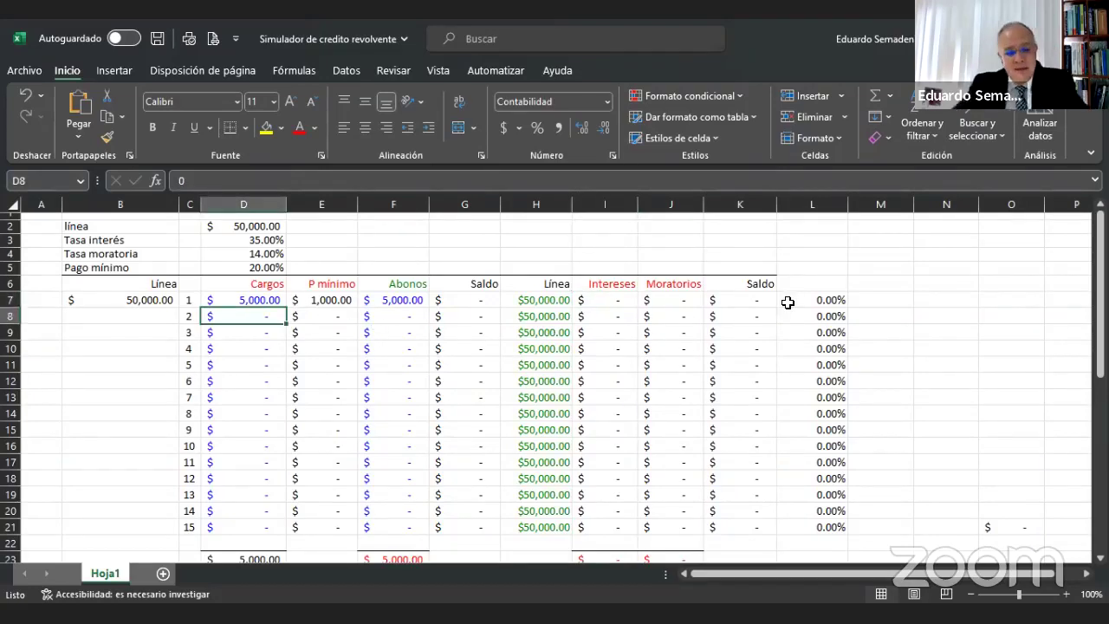
text(7000)
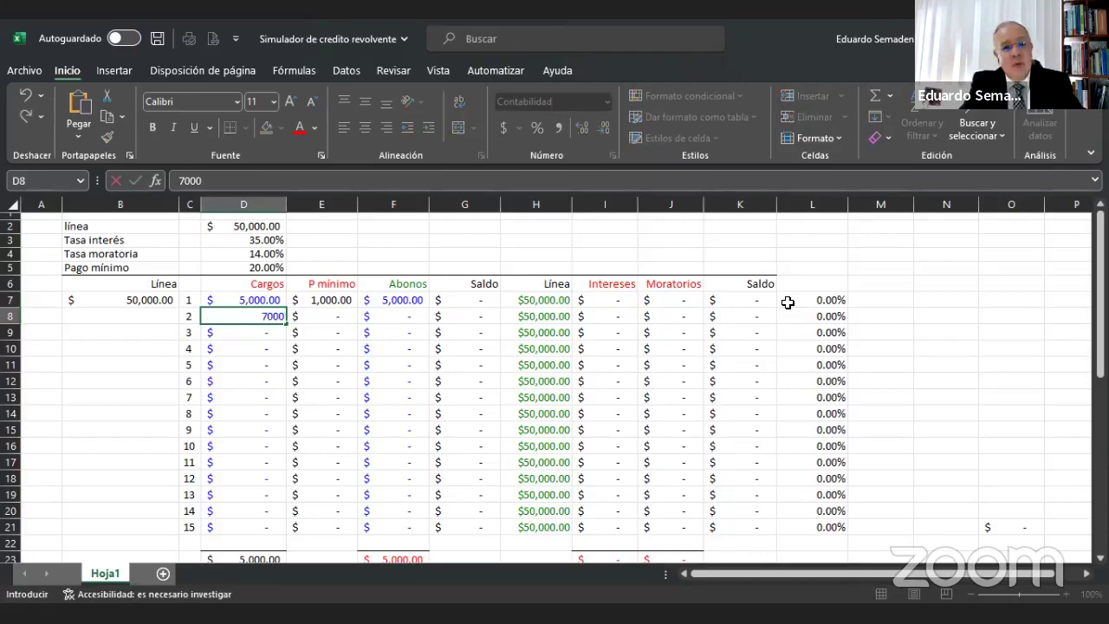
key(Tab)
key(Tab)
text(7)
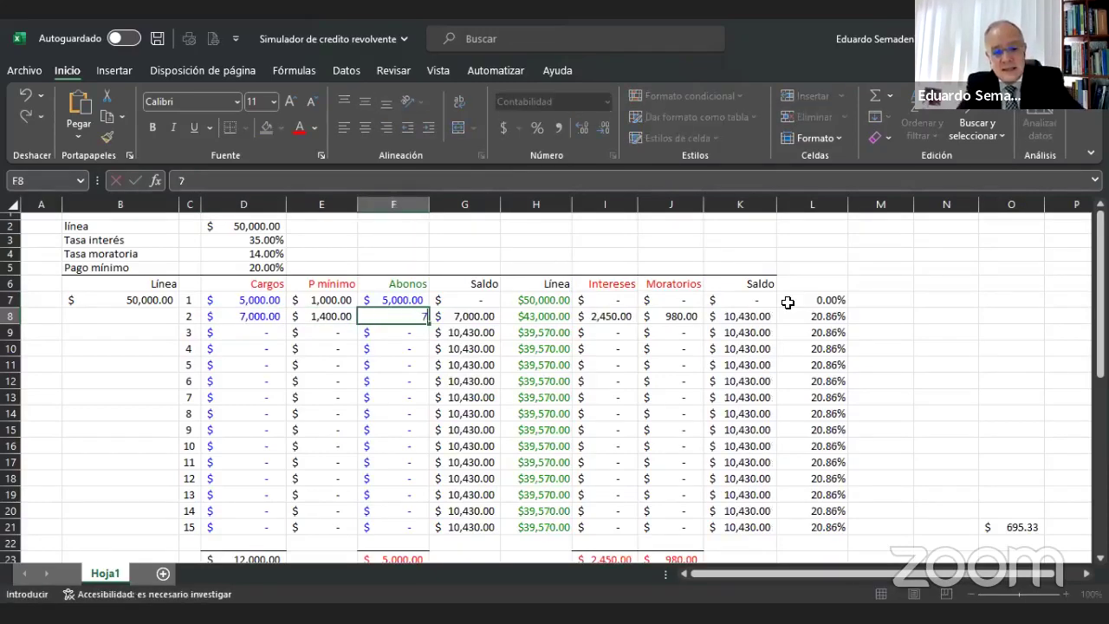
text(,000)
key(Tab)
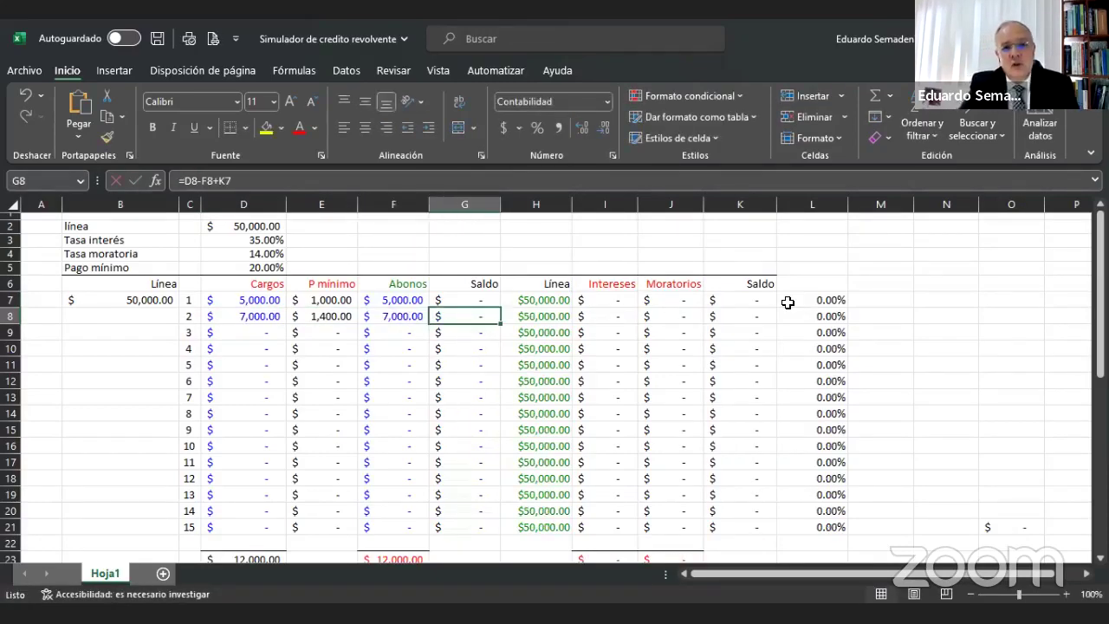
key(Right)
key(Right)
key(Left)
key(Left)
key(Left)
key(Left)
key(Left)
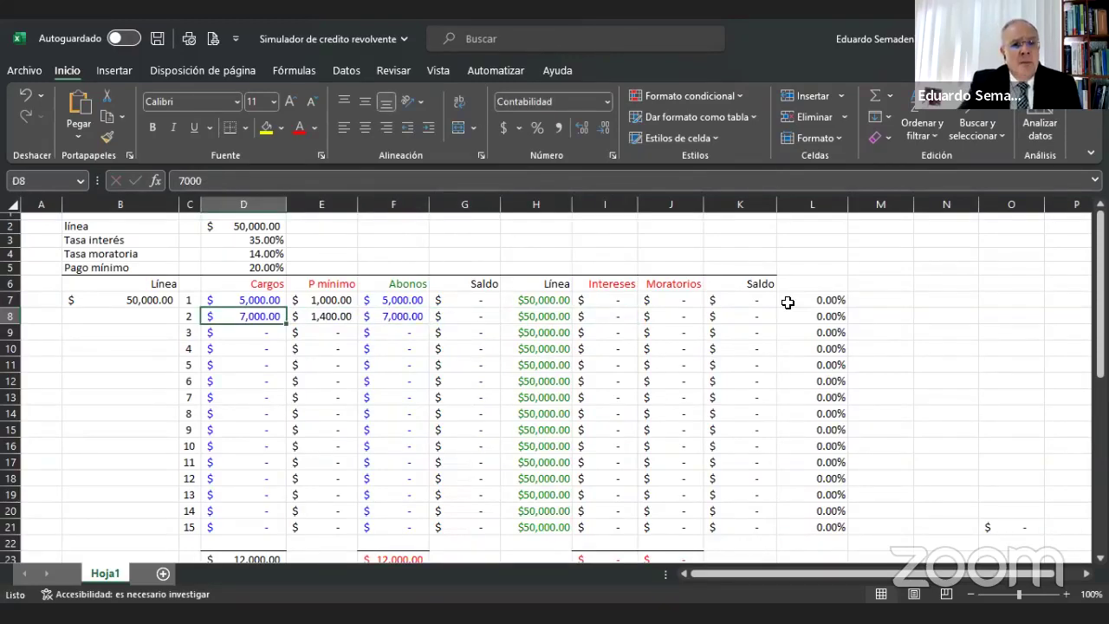
key(Down)
- Enter a 12,000 charge in D9 and a 2,400 minimum payment in F9
text(12)
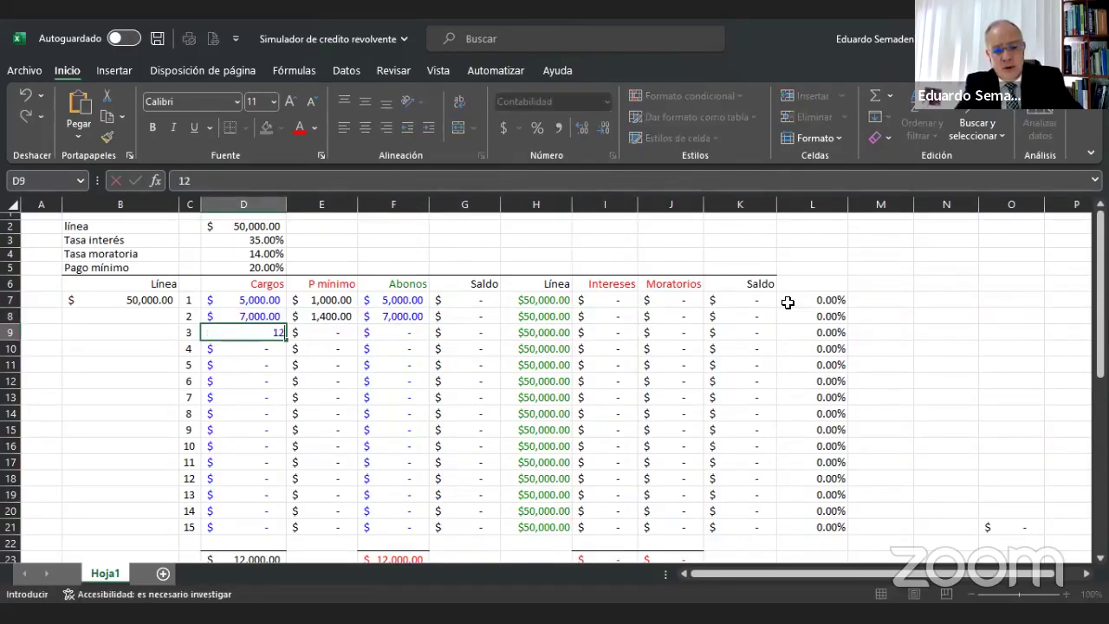
text(000)
key(Right)
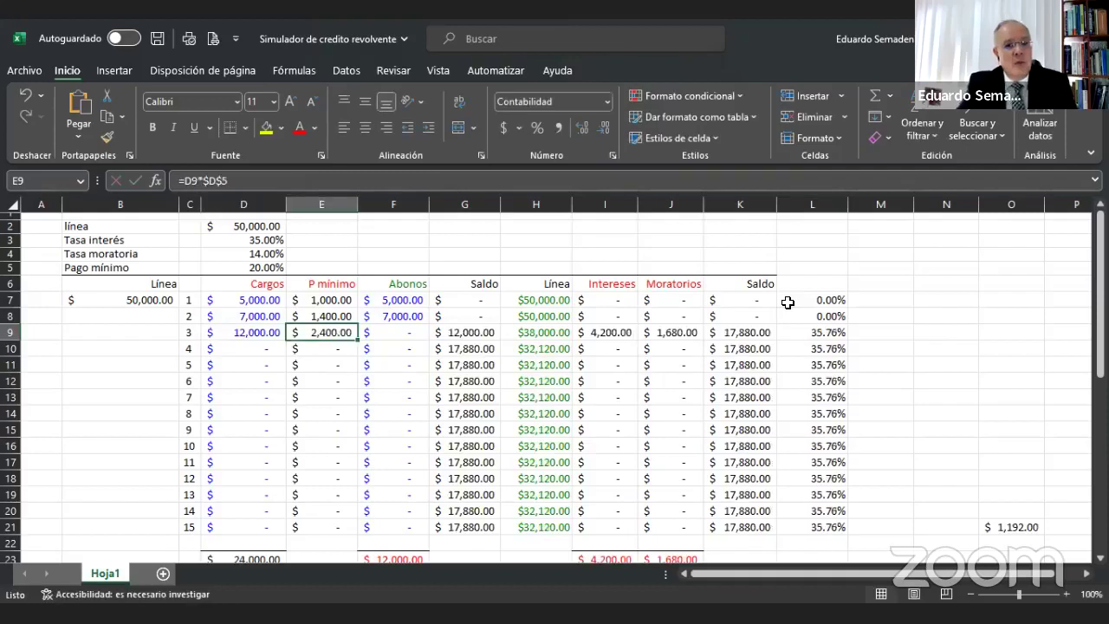
key(Right)
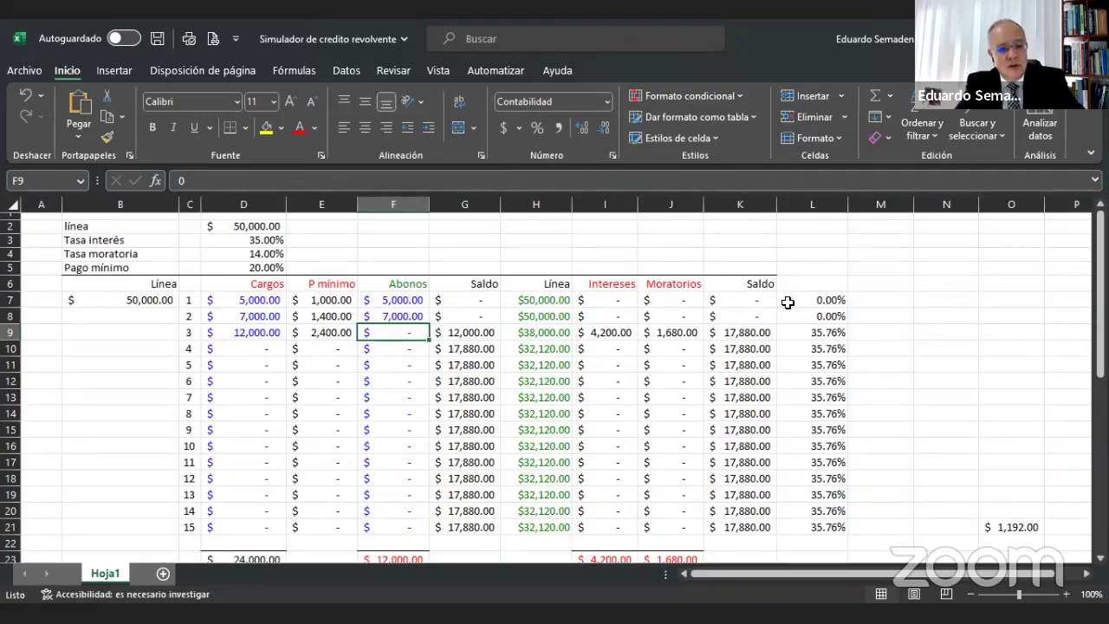
text(2400)
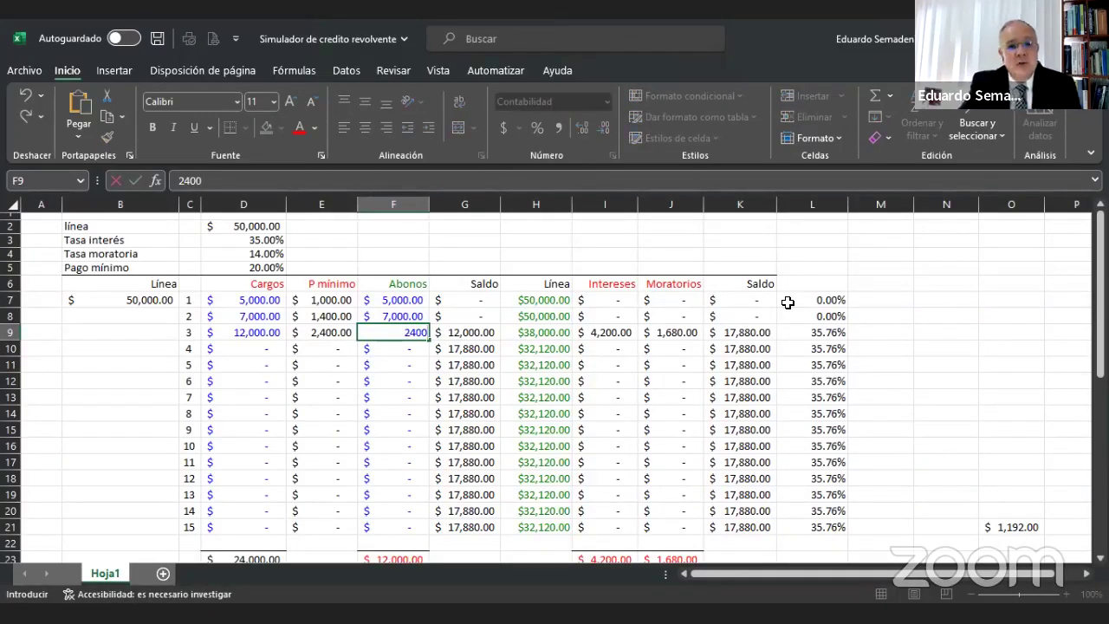
key(Tab)
key(Tab)
key(Tab)
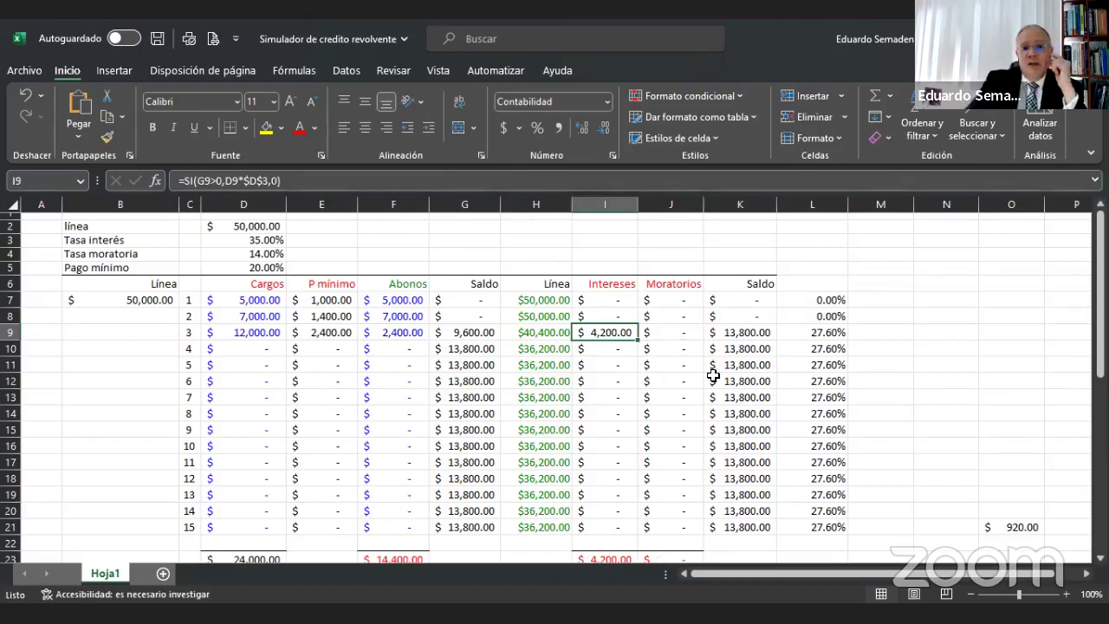
key(Right)
click(619, 335)
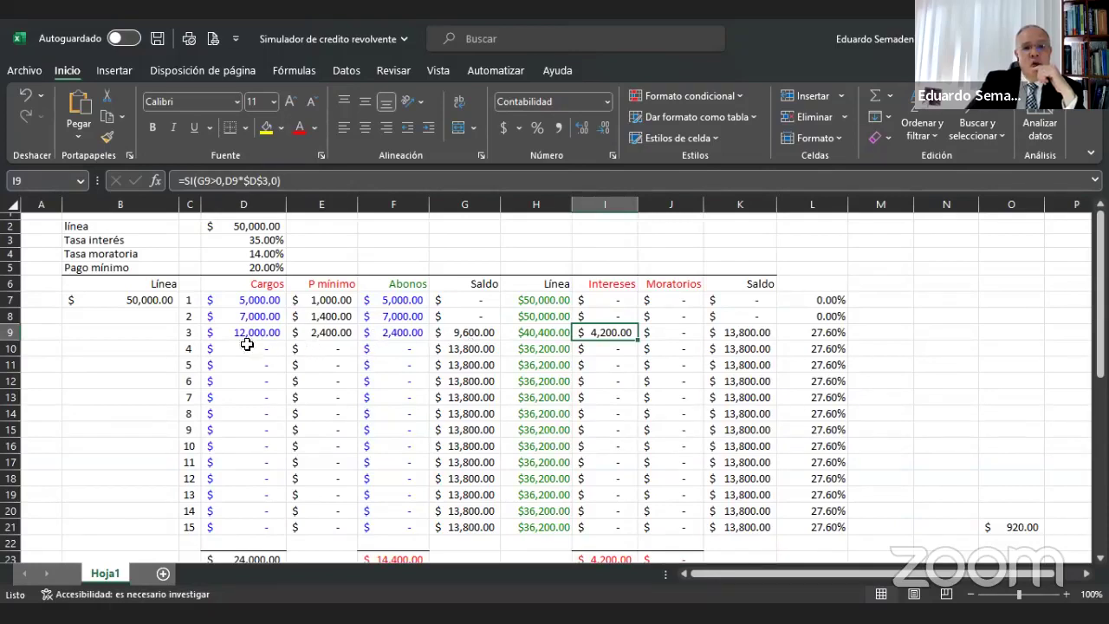
- Review the period 3 minimum-payment, balance, interest and final-balance formulas
click(239, 334)
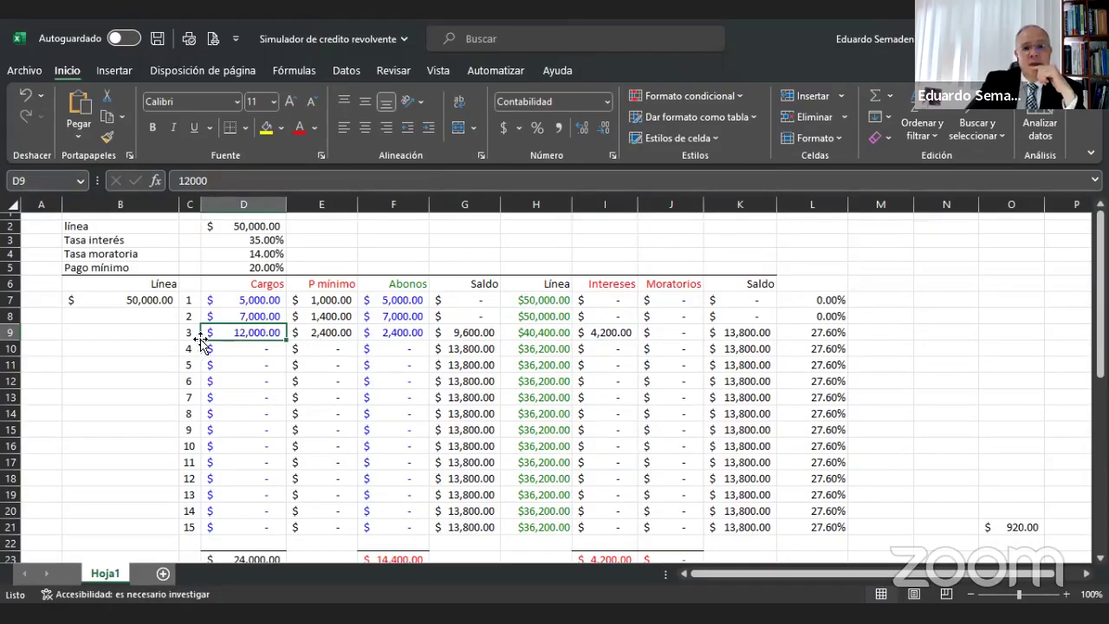
click(338, 335)
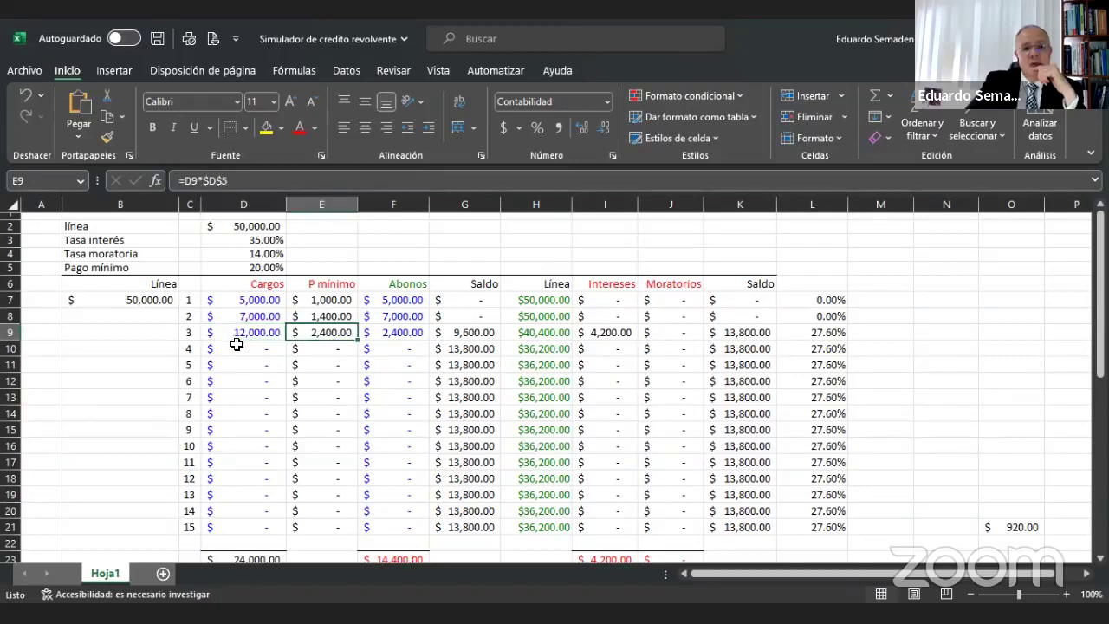
click(244, 334)
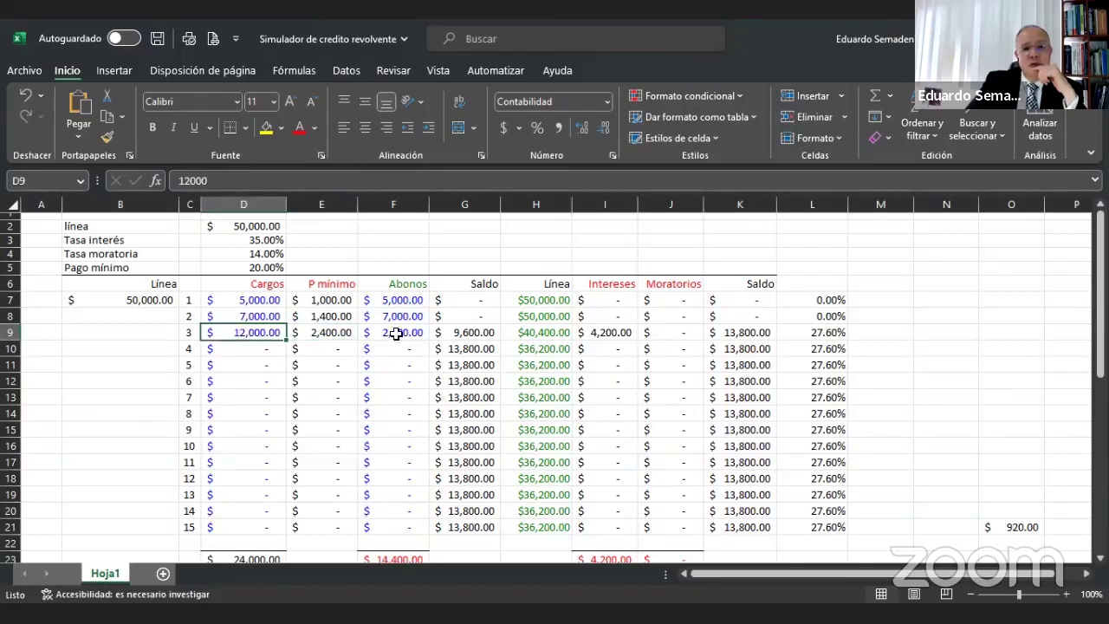
click(472, 337)
click(605, 337)
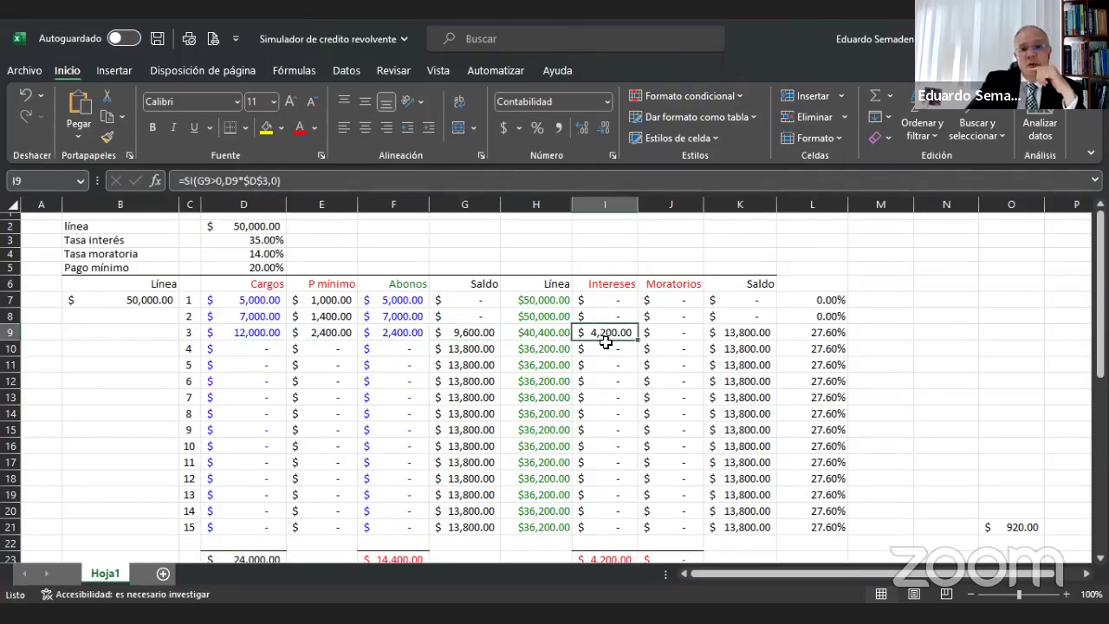
click(735, 336)
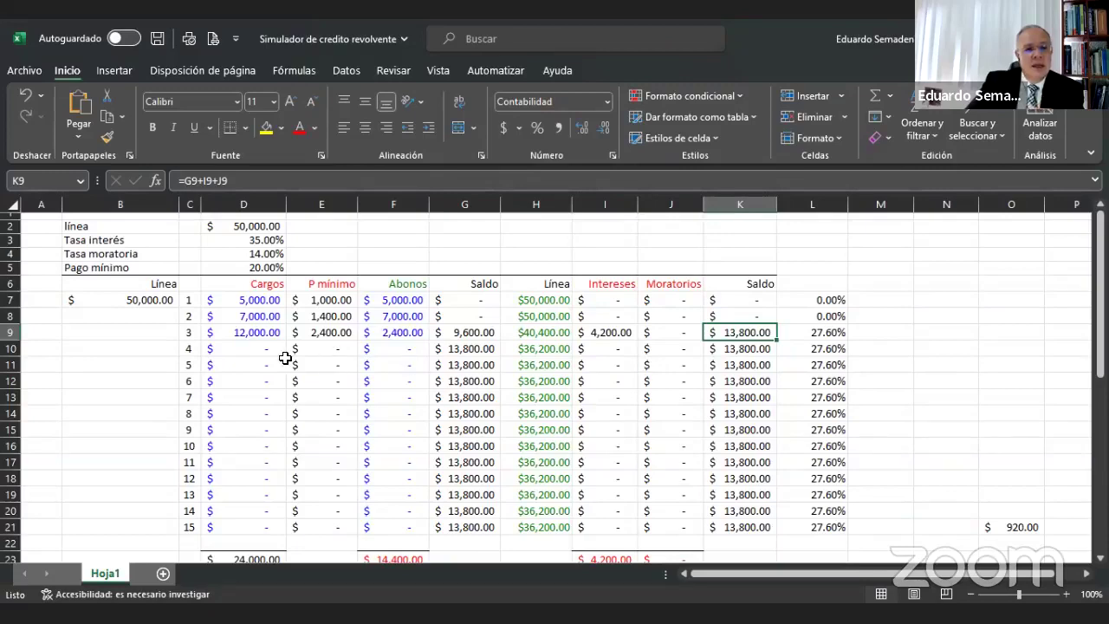
click(256, 351)
- Enter a 10,000 charge in D10 and a 2,000 payment in F10
text(10000)
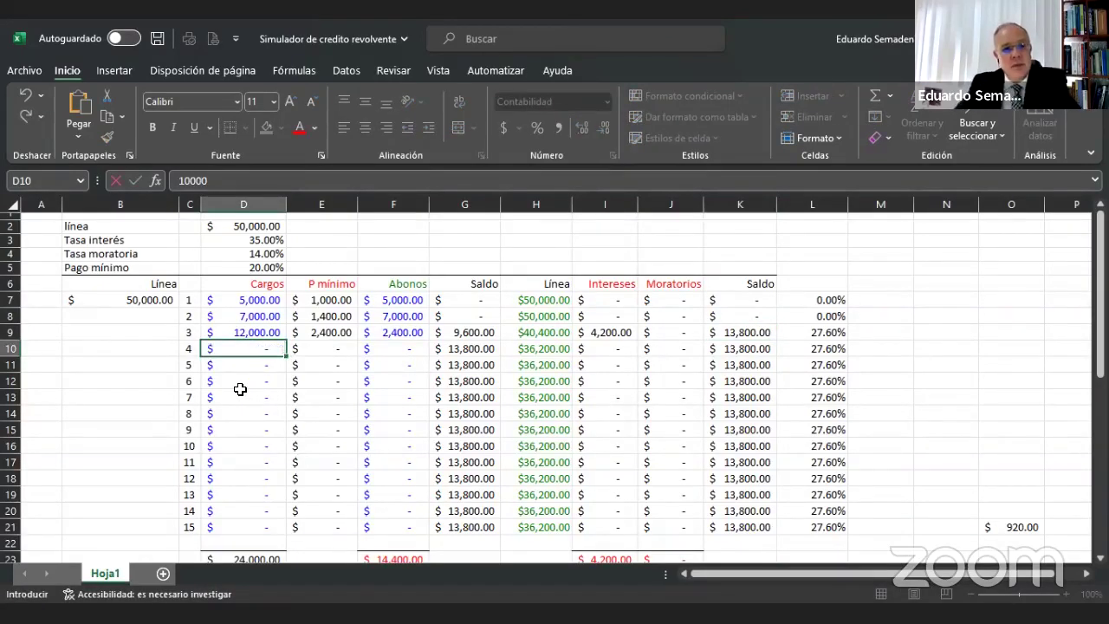
key(Return)
click(386, 352)
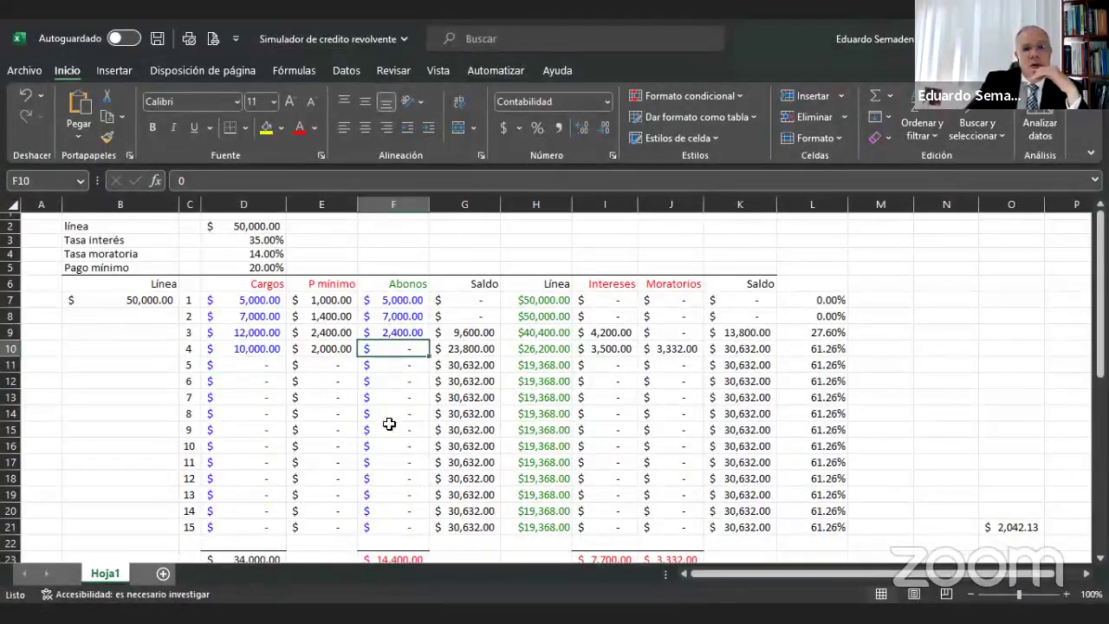
text(200)
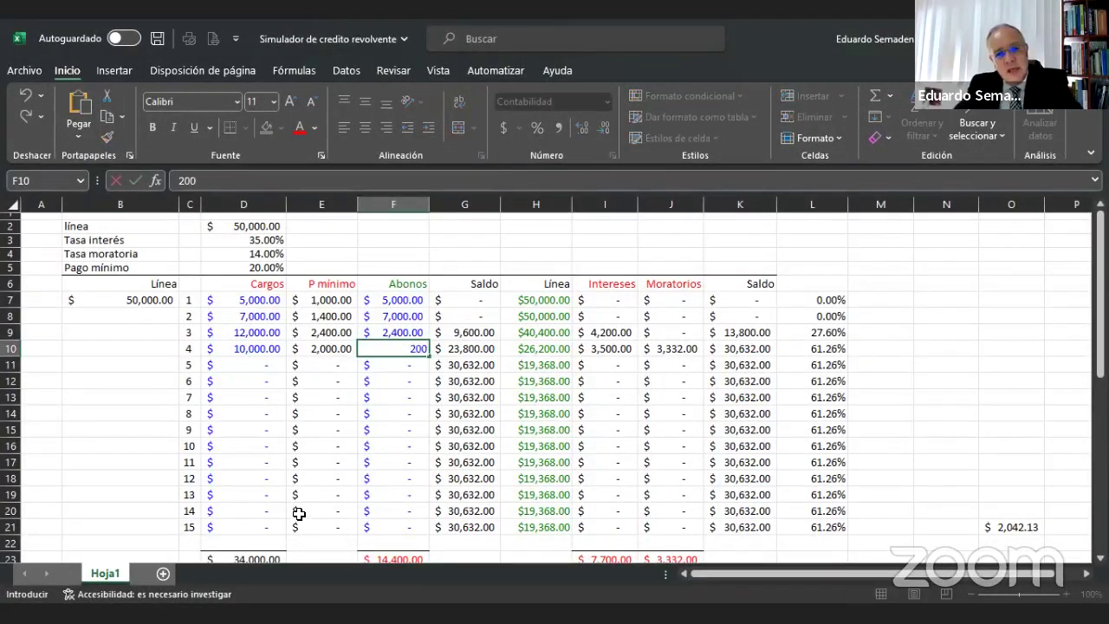
text(0)
key(Return)
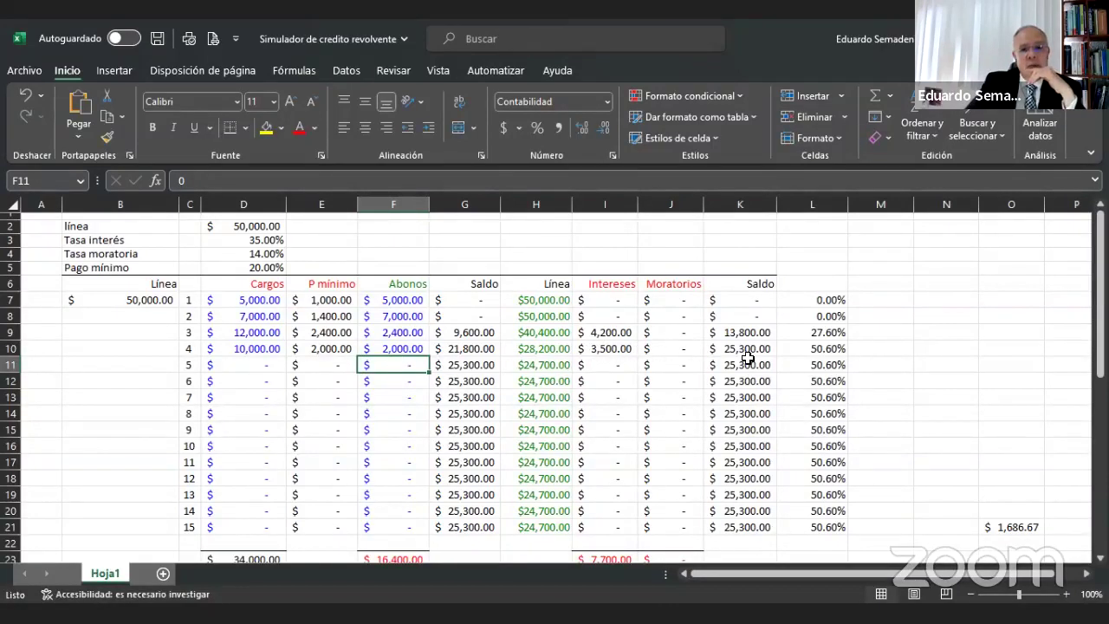
- Check the 25,300 balance in K10, the D9:D10 charge sum and the F25 payments total
click(744, 349)
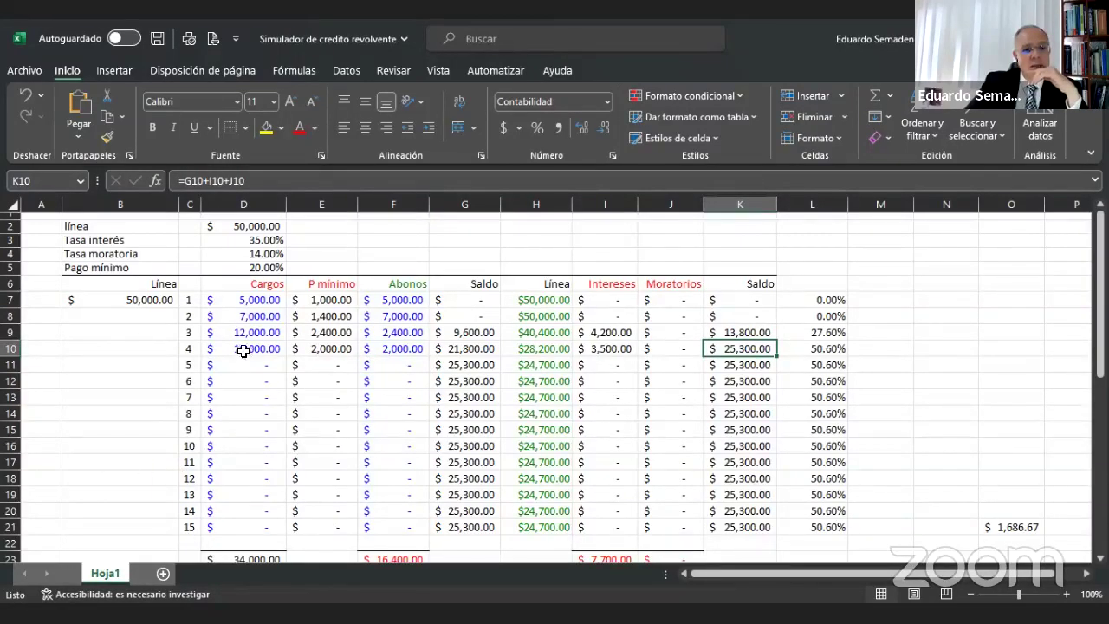
drag(251, 329, 251, 345)
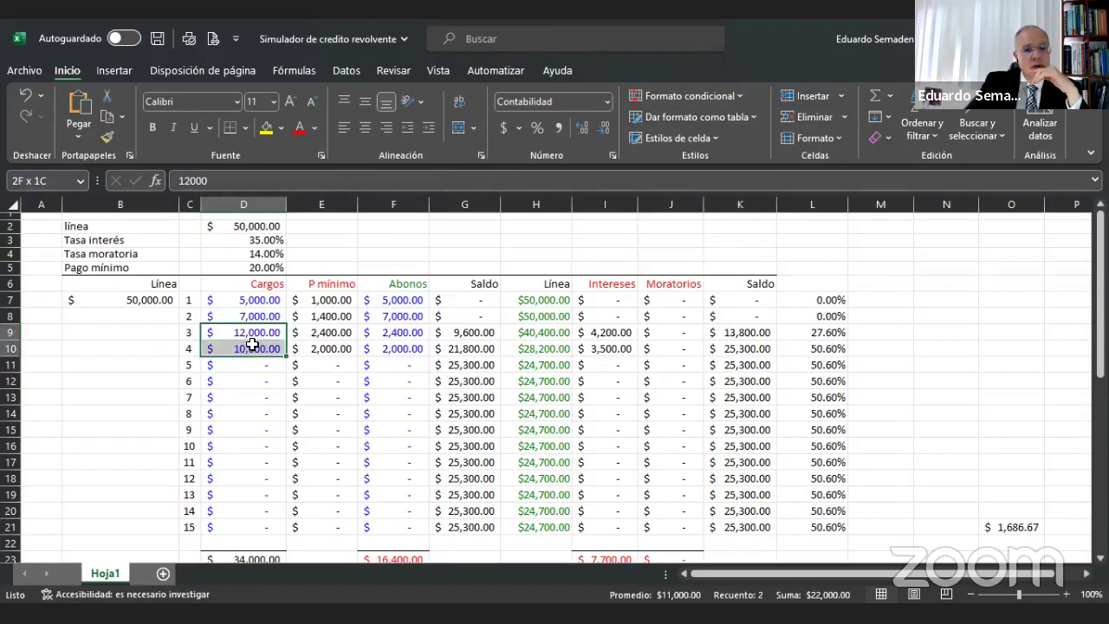
scroll(135, 399, down, 1)
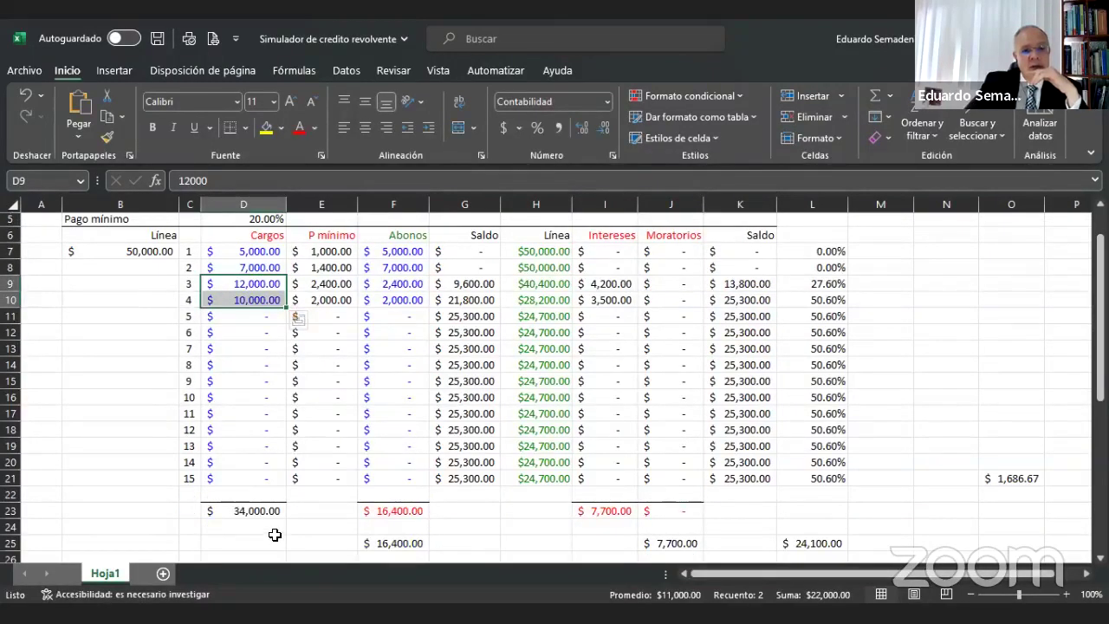
click(387, 543)
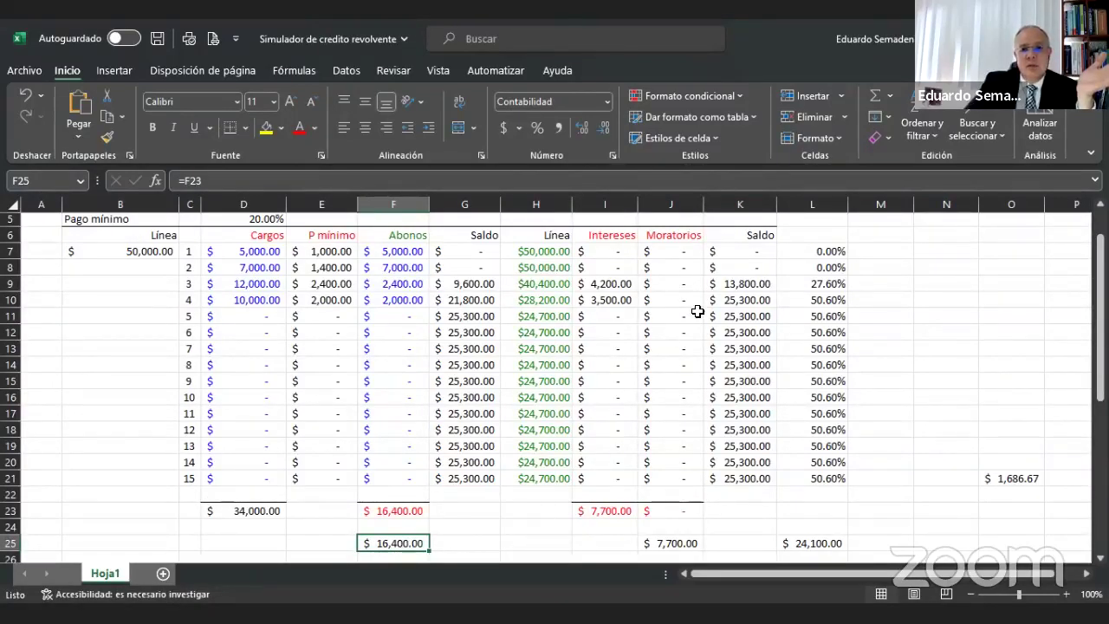
click(737, 304)
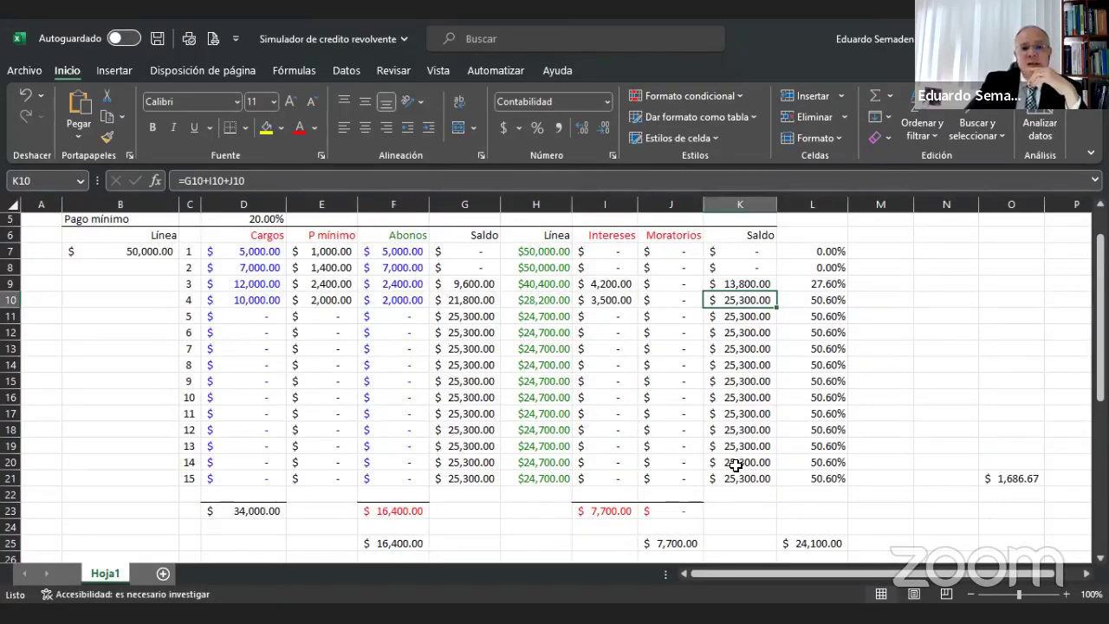
click(252, 318)
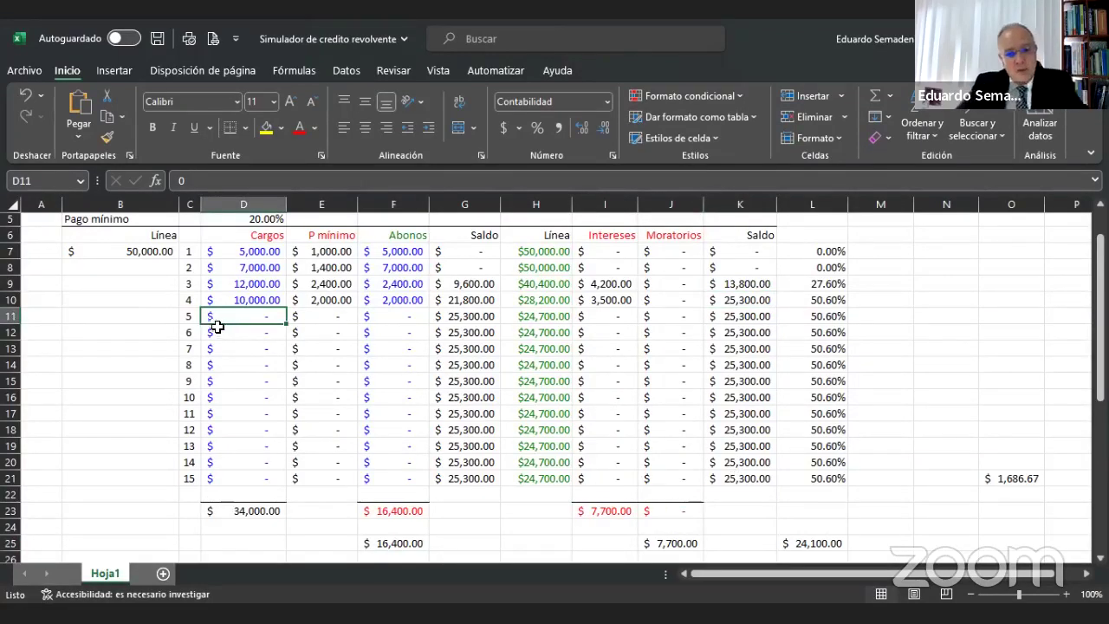
text(8000)
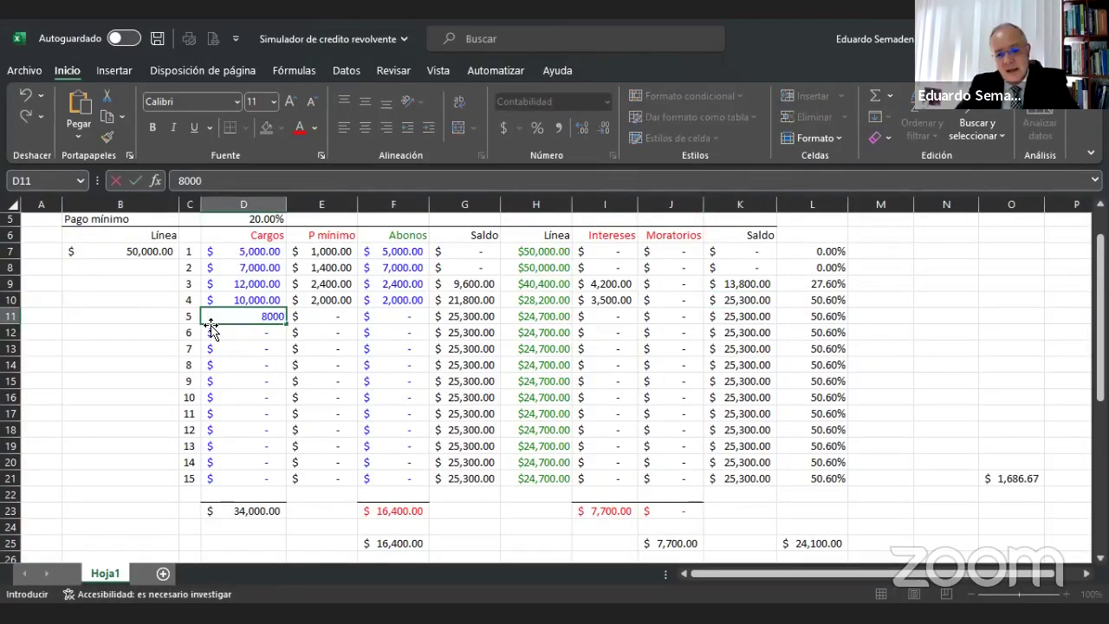
click(349, 315)
click(387, 314)
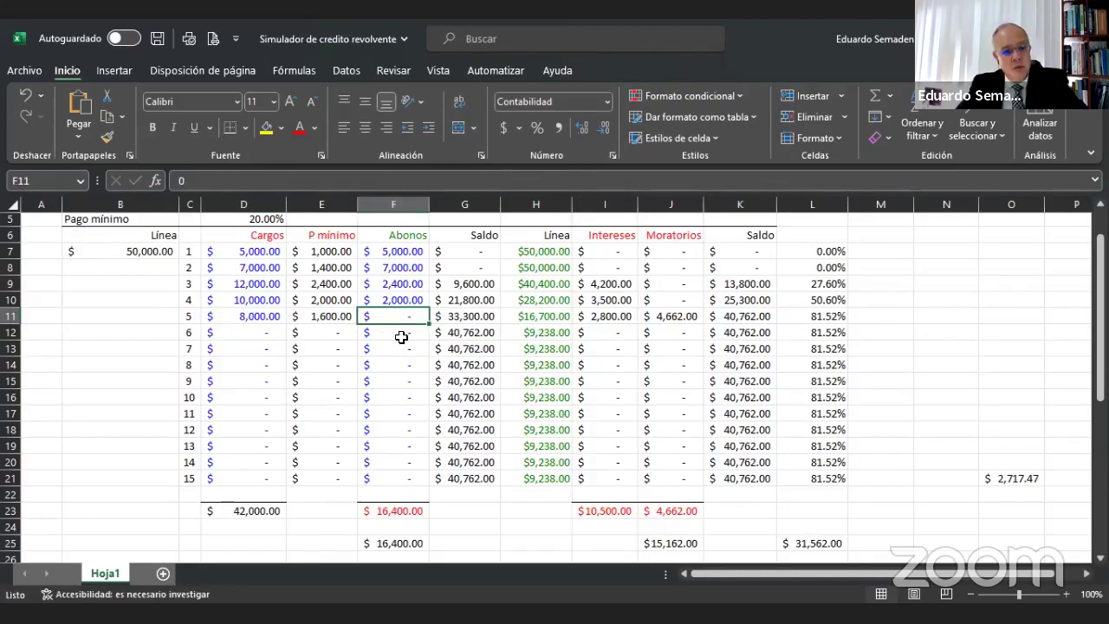
text(1600)
click(401, 339)
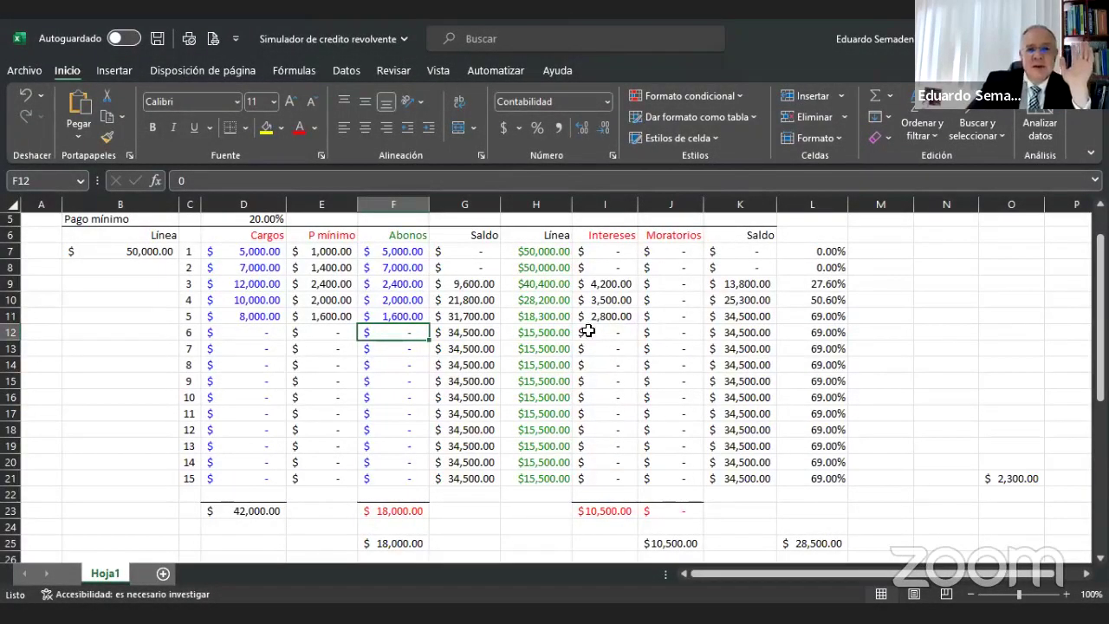
click(599, 320)
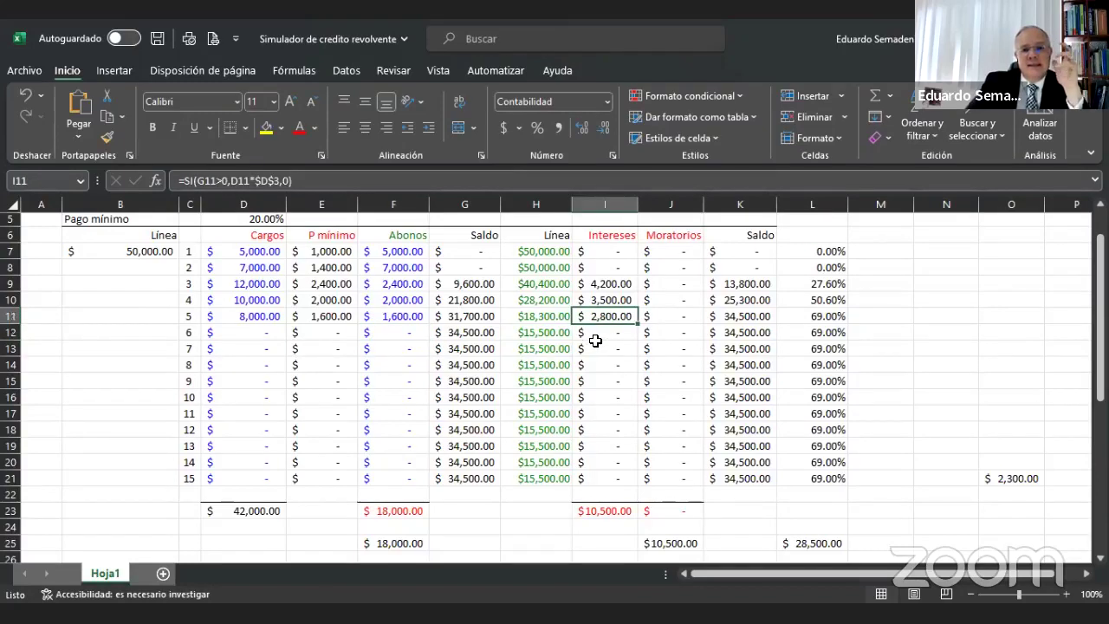
click(405, 543)
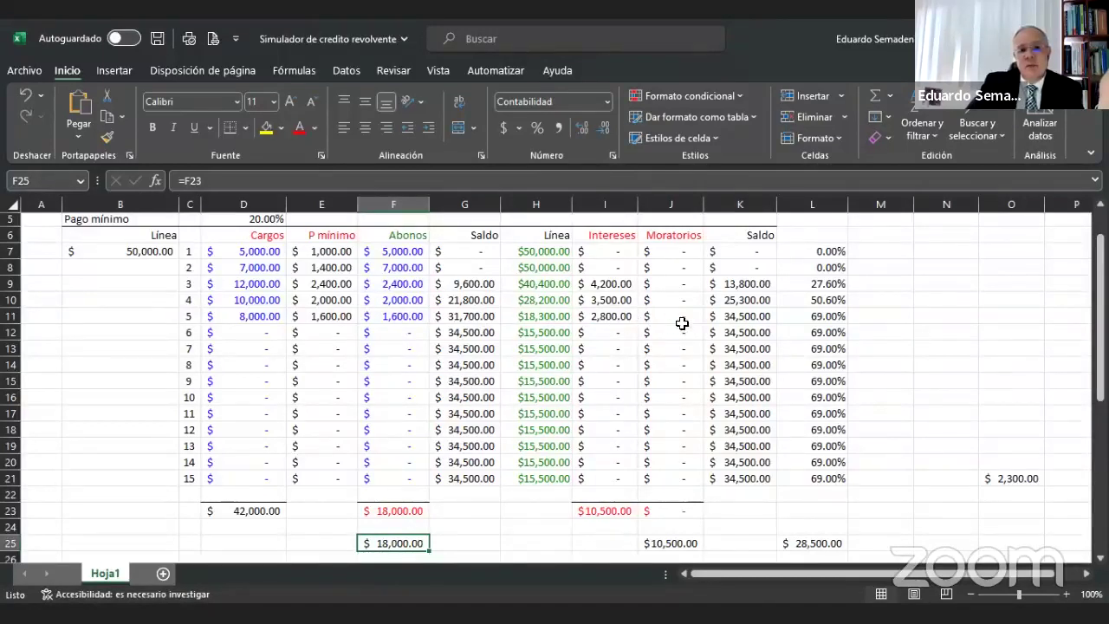
click(728, 319)
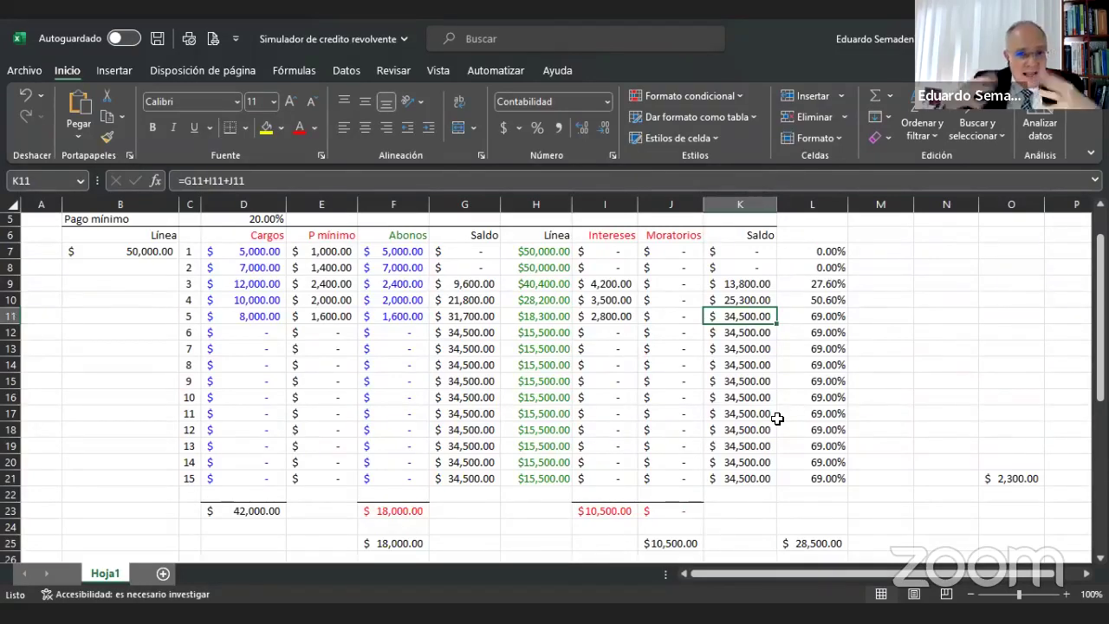
click(245, 336)
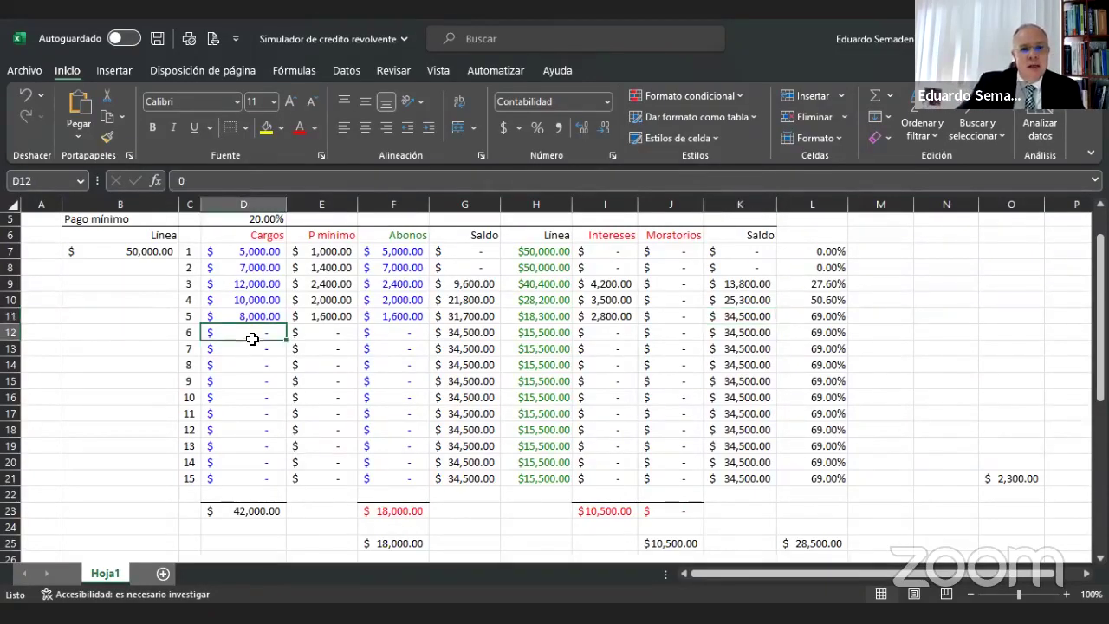
- Try a 16,000 period 6 charge in D12 and see the available line turn negative
click(548, 316)
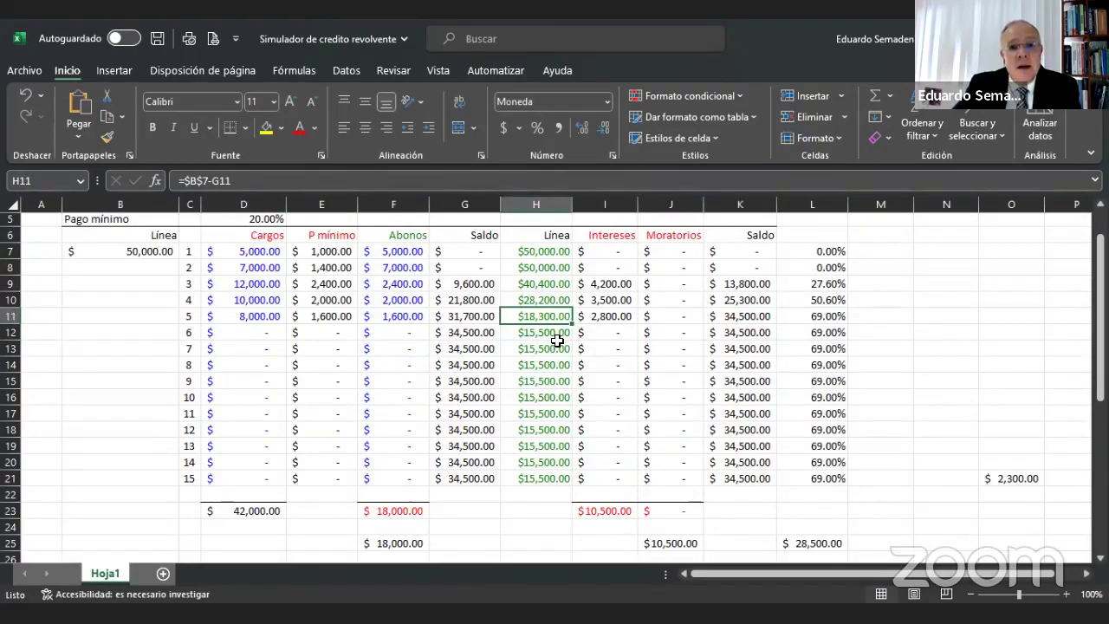
text(16000)
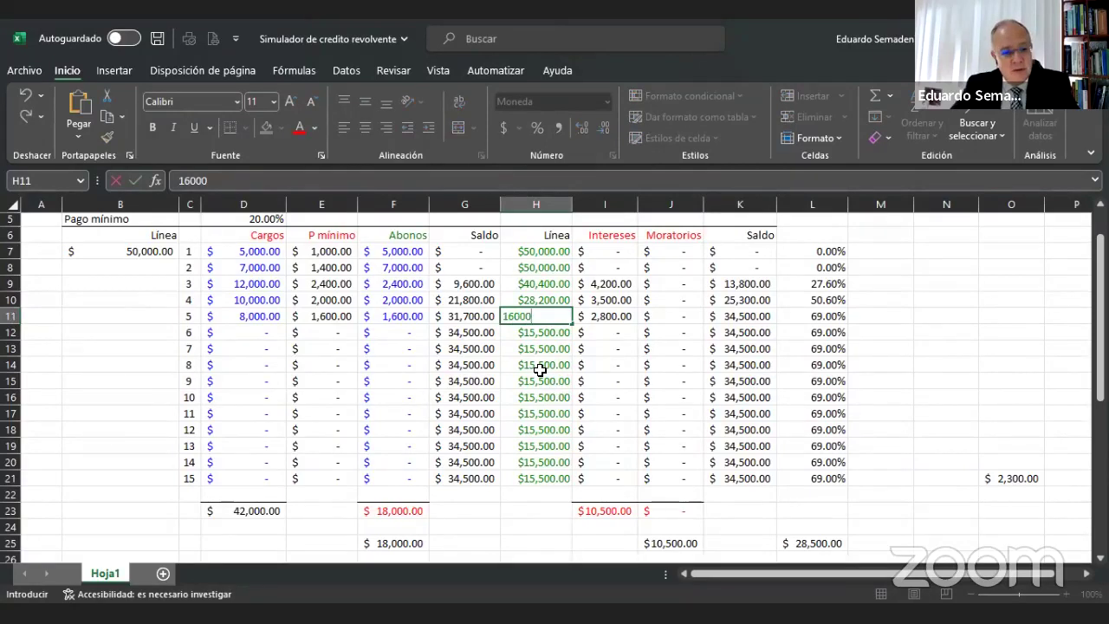
key(Escape)
click(276, 334)
text(1)
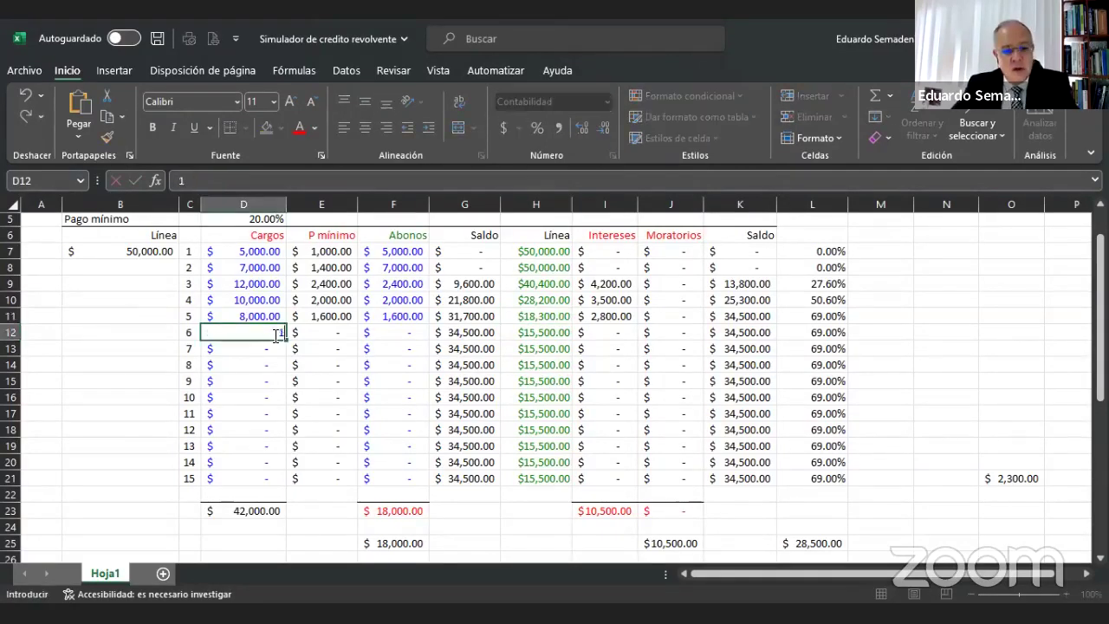
text($ 16,000)
key(Return)
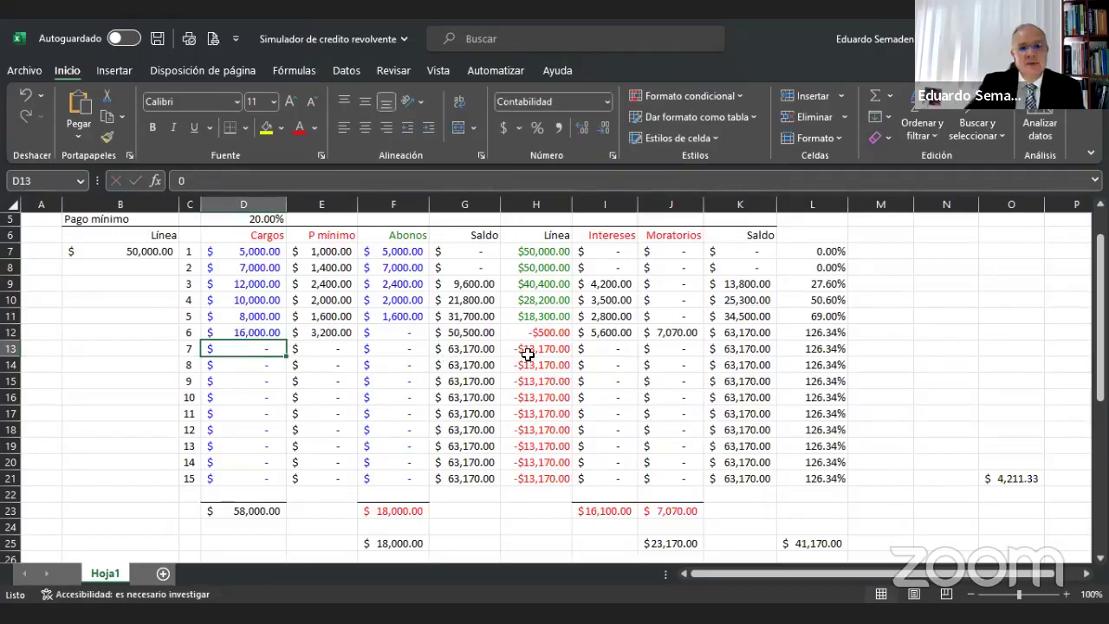
click(540, 335)
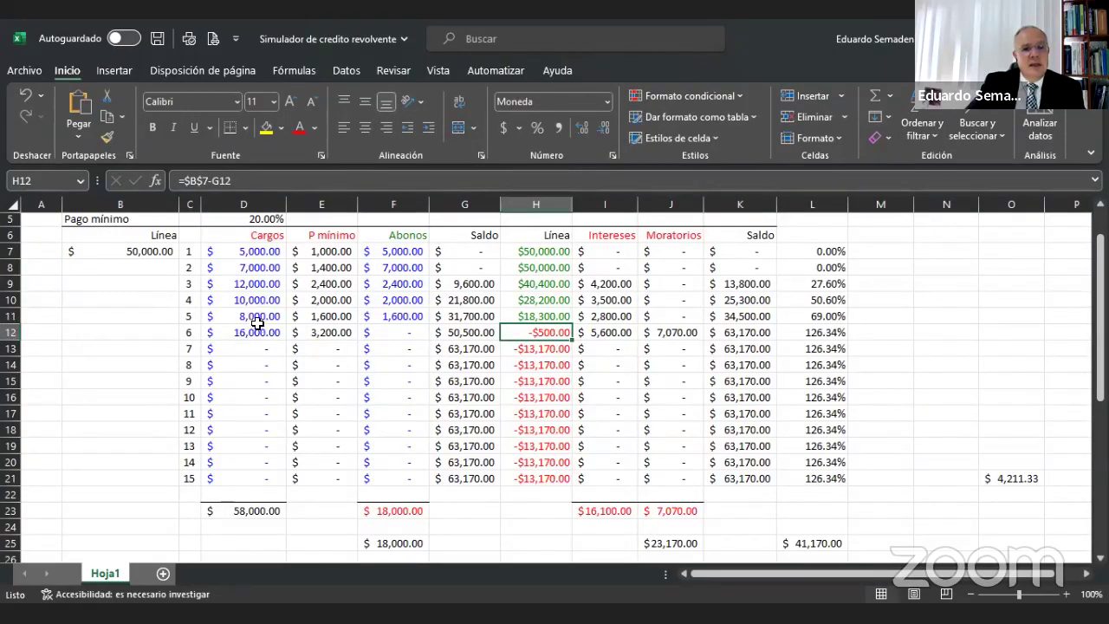
click(383, 335)
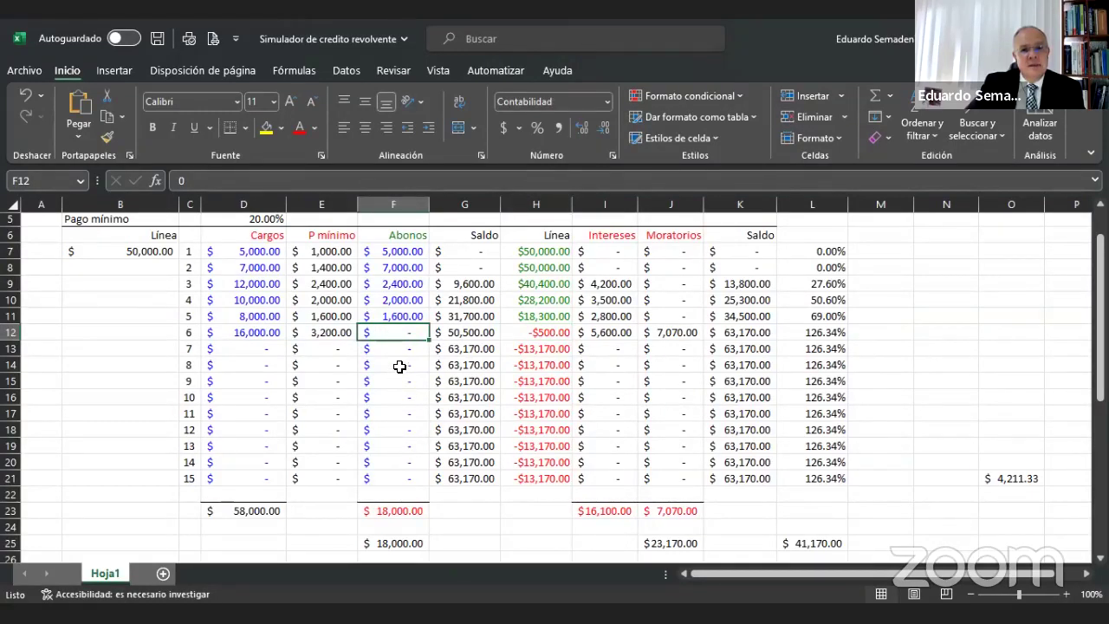
click(534, 332)
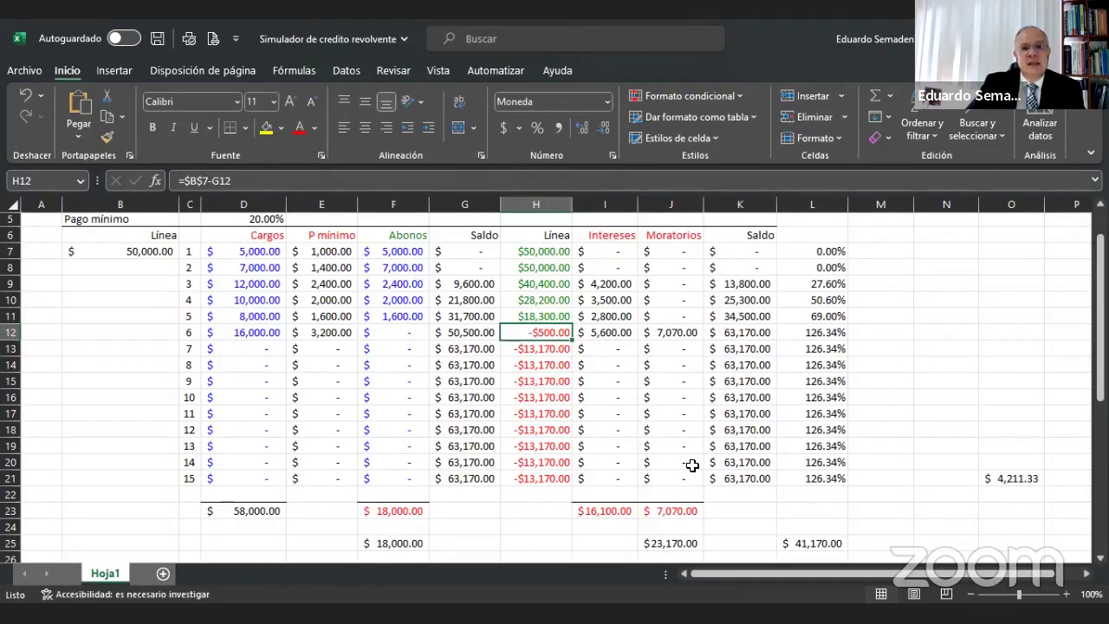
- Change the period 6 charge to 15,000 and enter a 1,000 payment in F12
click(263, 333)
text(15000)
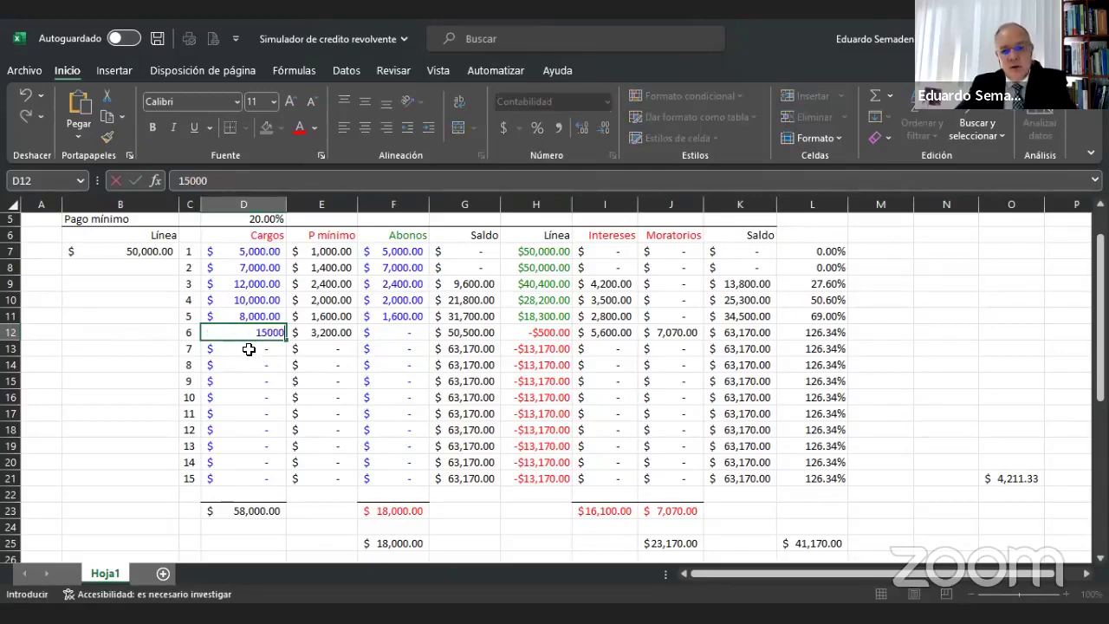
key(Return)
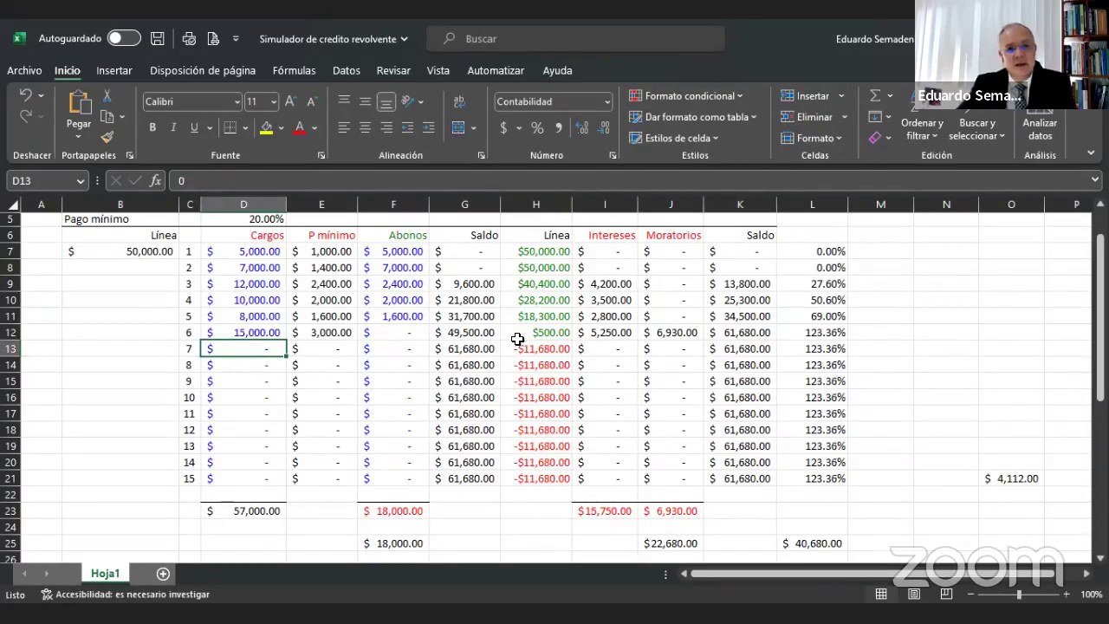
click(522, 335)
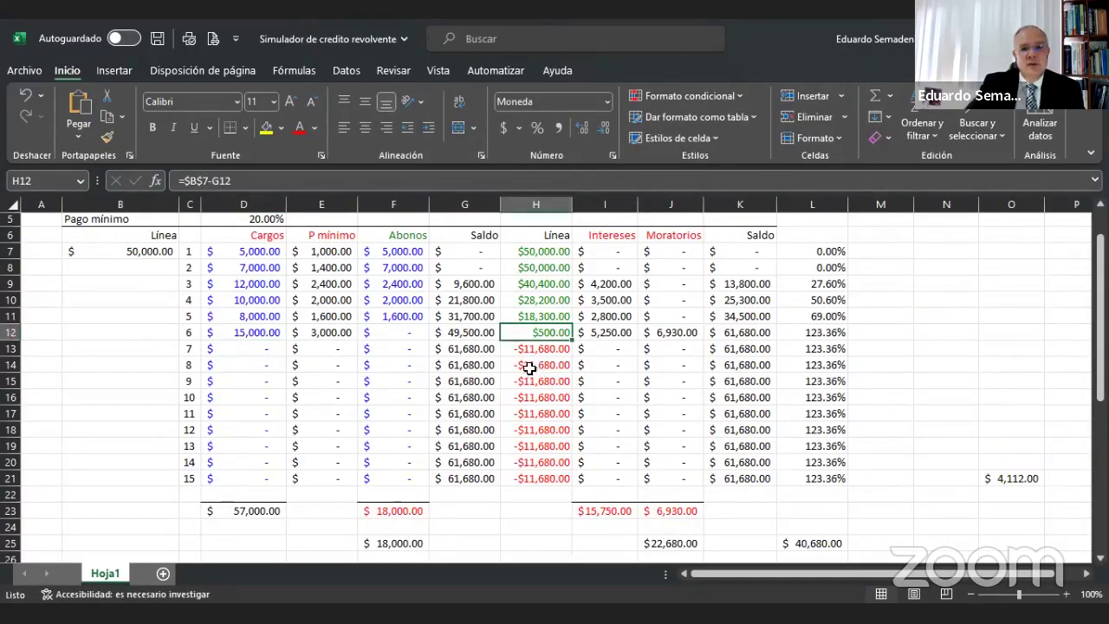
click(389, 339)
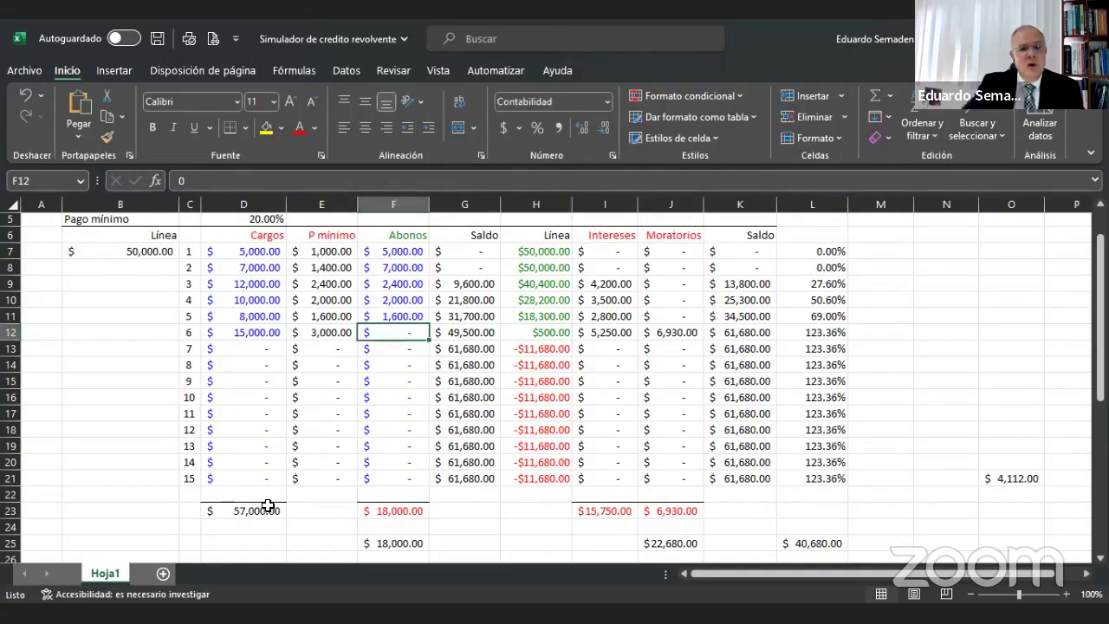
text(3000)
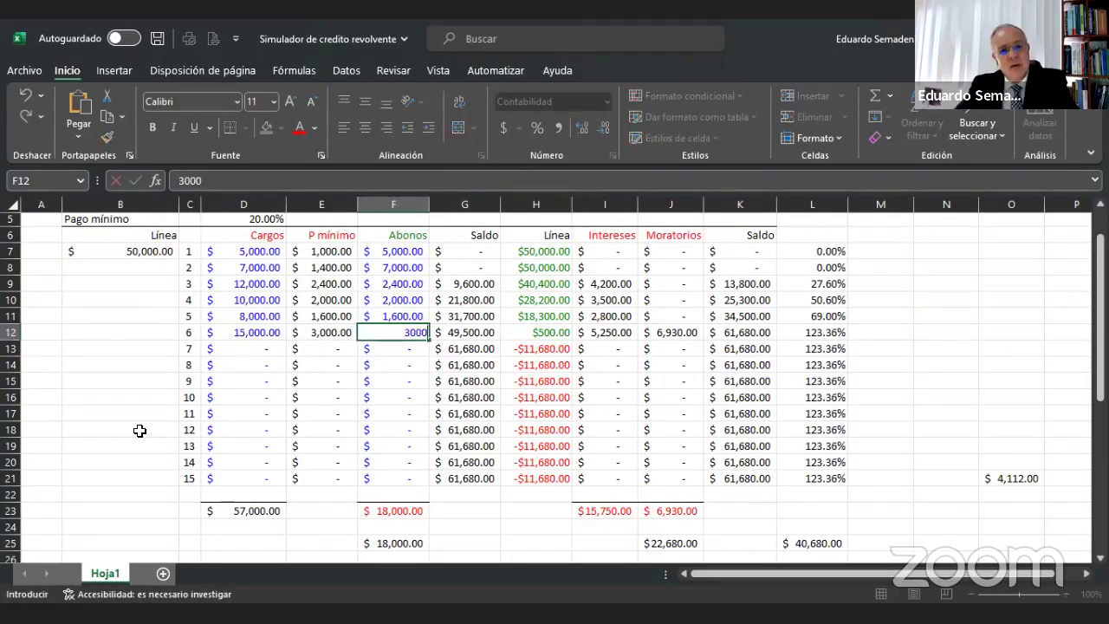
key(Escape)
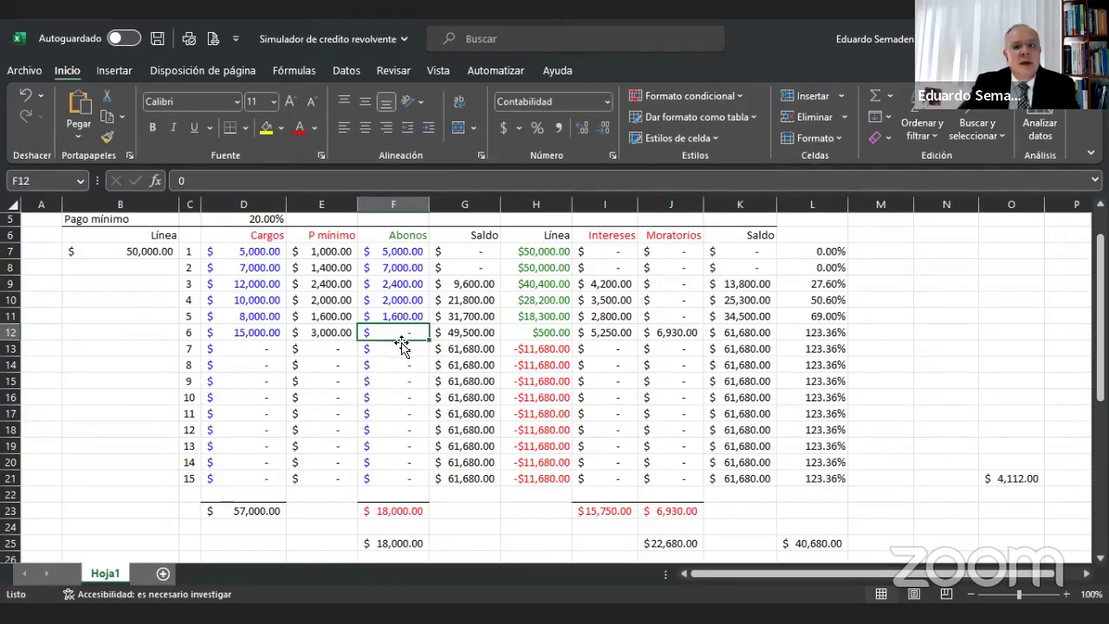
text(1000)
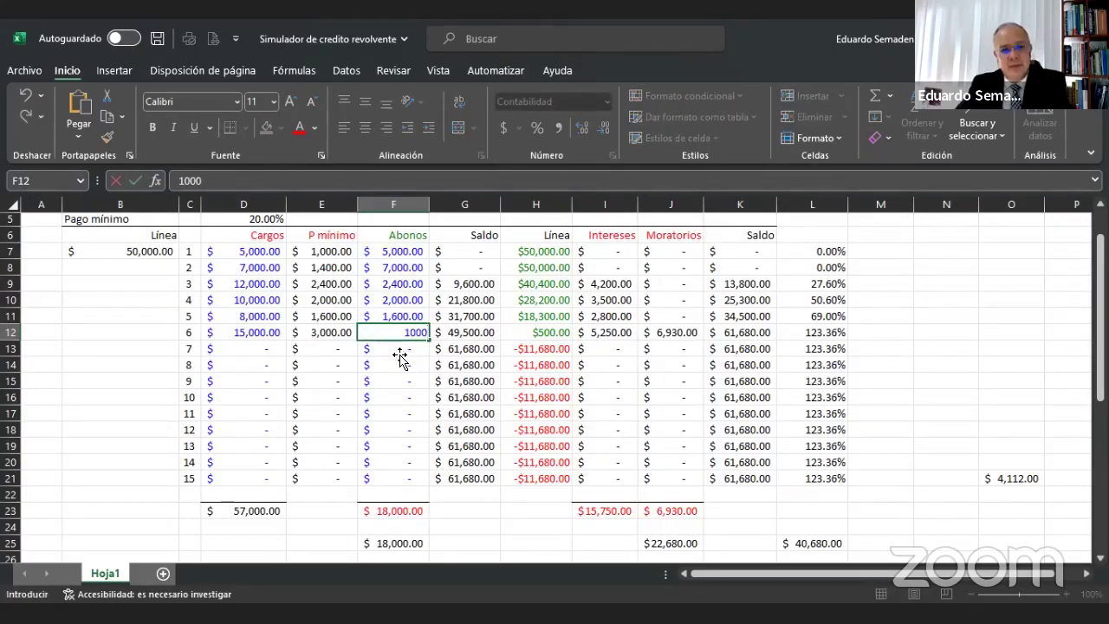
key(Return)
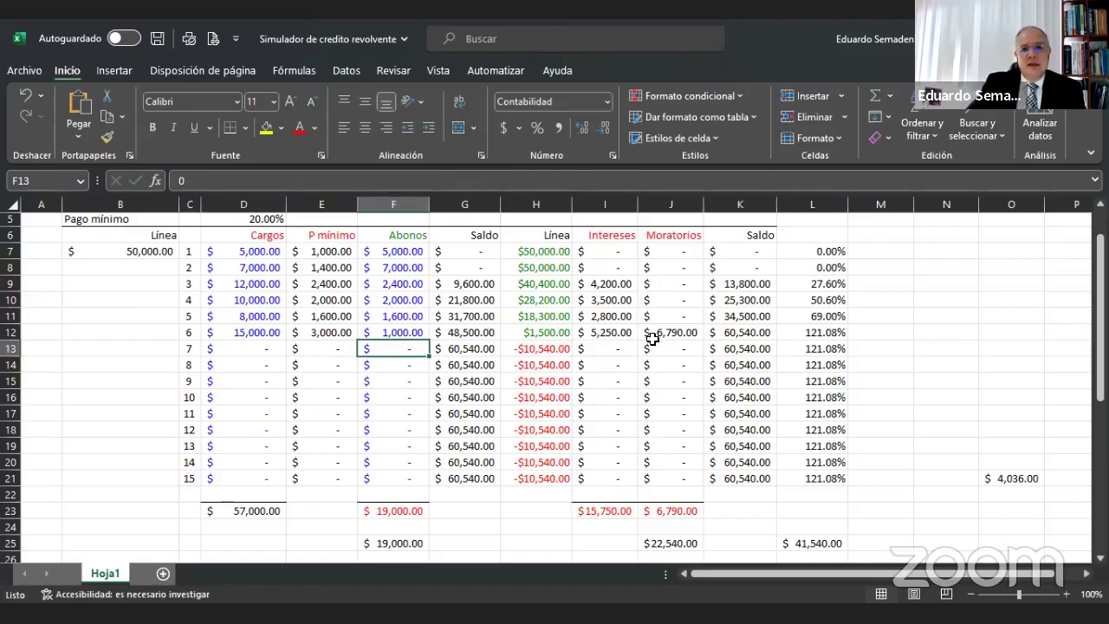
click(671, 332)
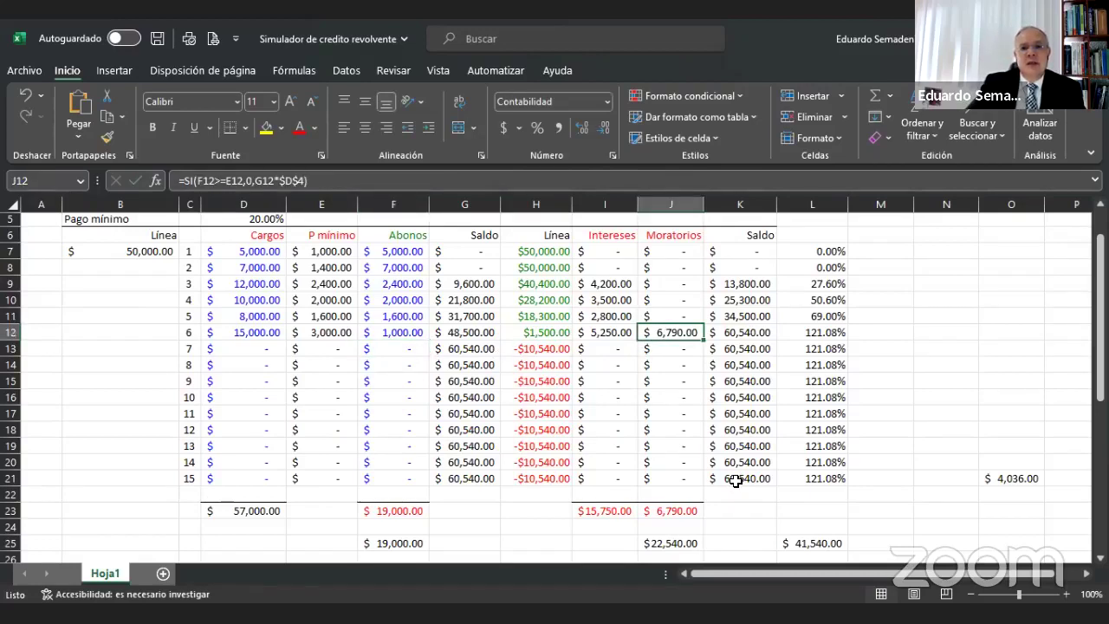
click(606, 332)
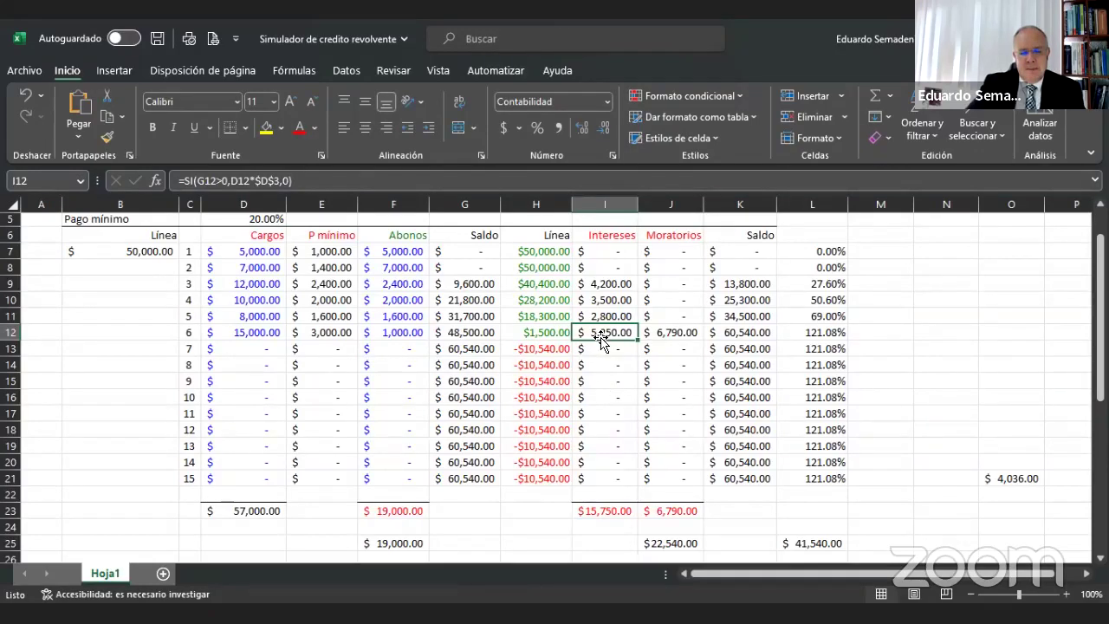
click(742, 333)
click(385, 543)
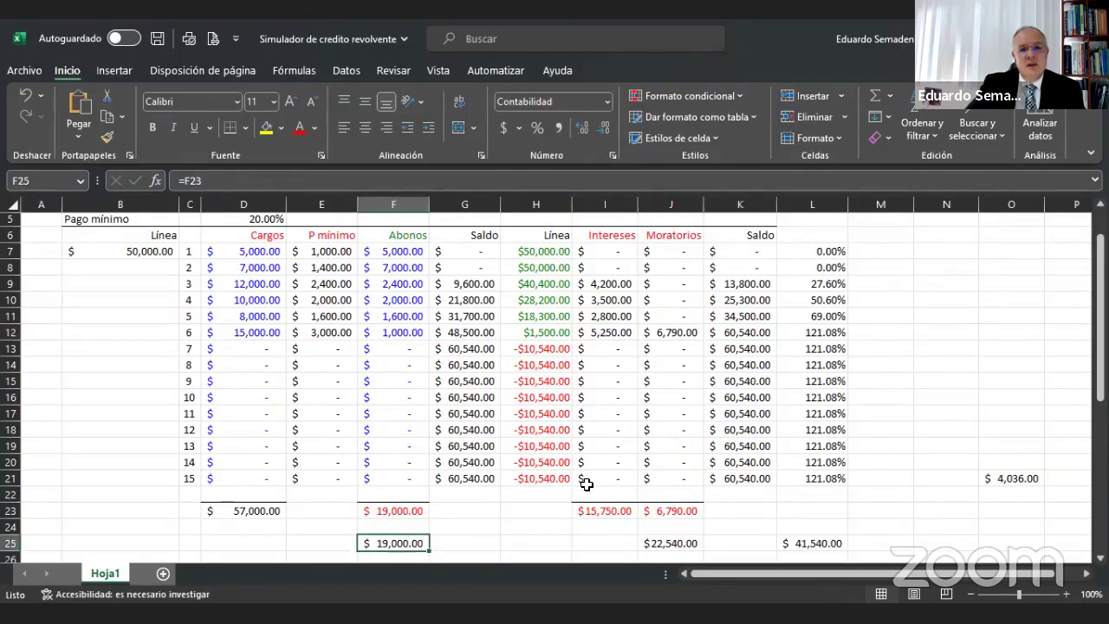
click(741, 333)
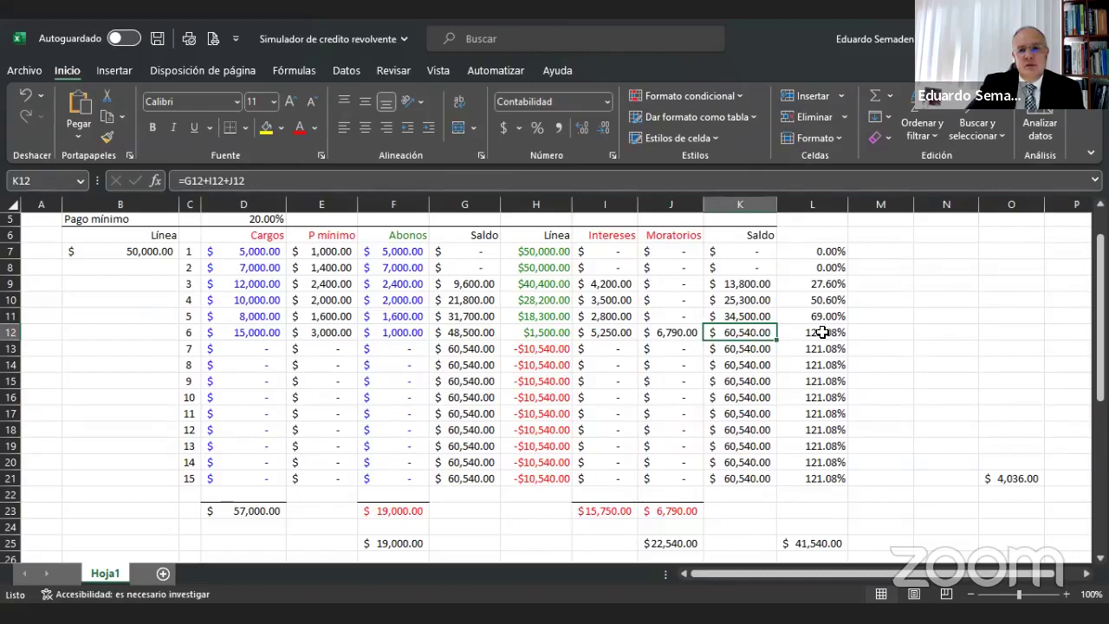
click(841, 333)
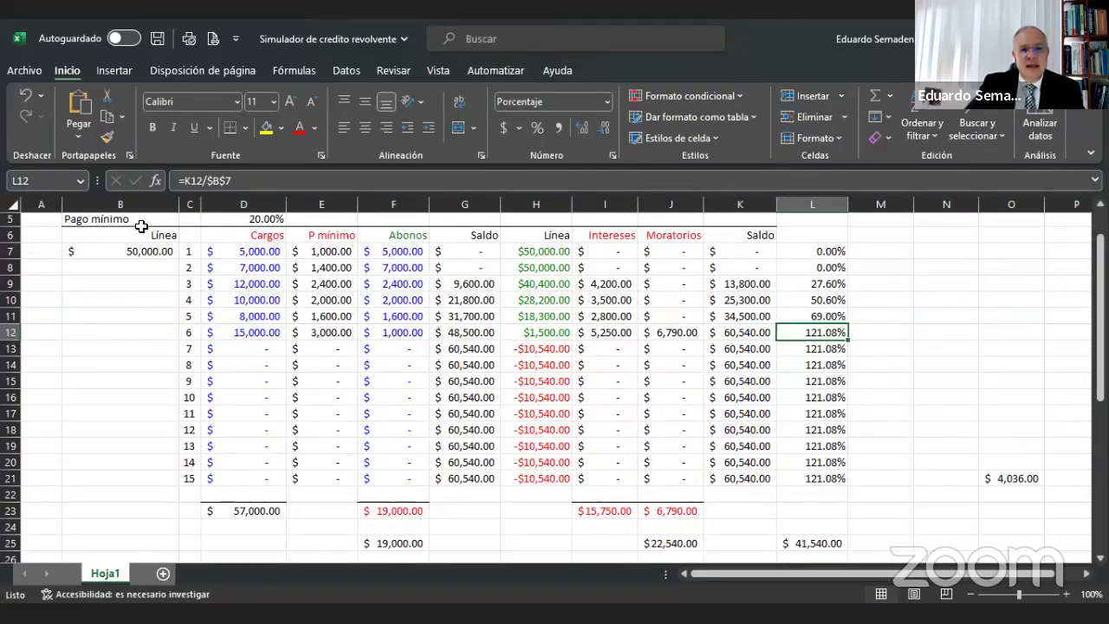
scroll(148, 237, up, 1)
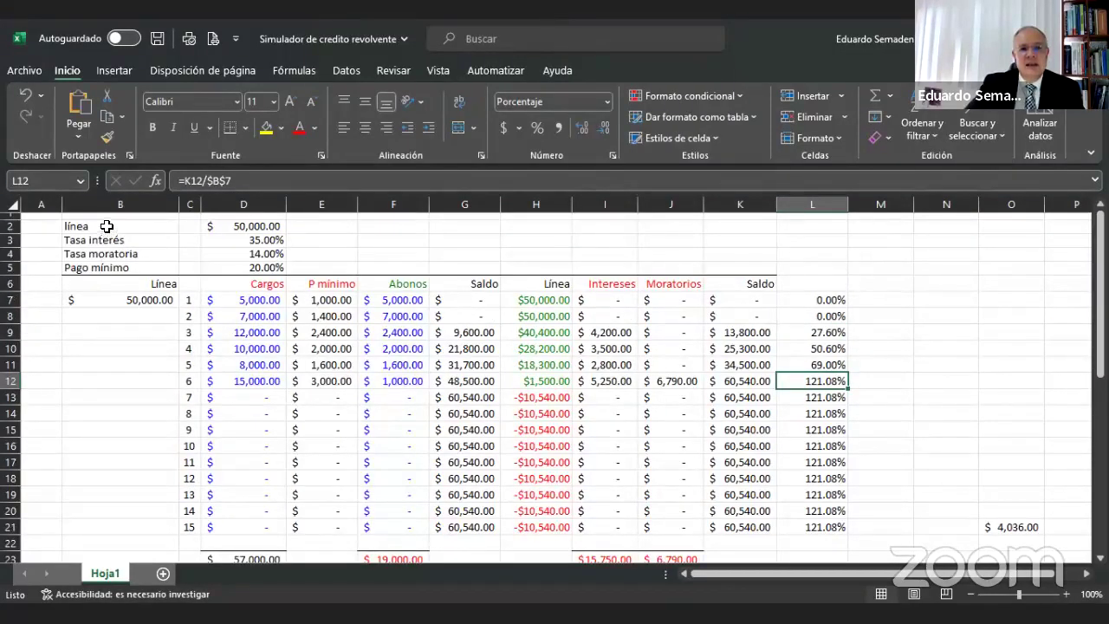
- Highlight the table through row 12 and the credit parameters in B2:B5 to explain them
drag(107, 226, 616, 382)
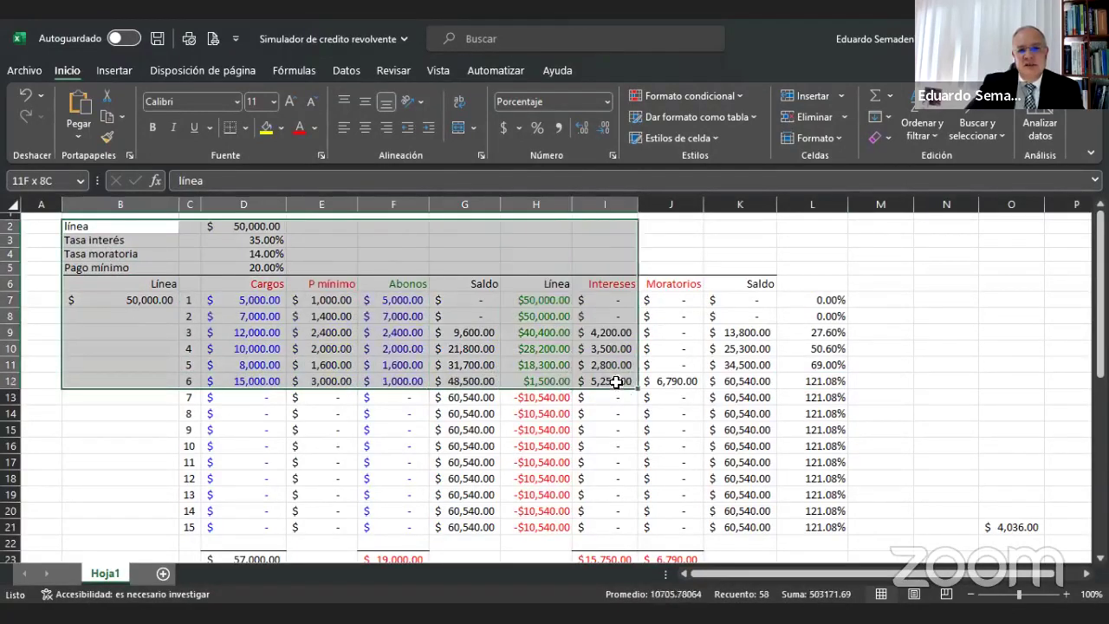
mouse_move(617, 383)
mouse_down()
mouse_move(190, 384)
mouse_move(109, 227)
mouse_up()
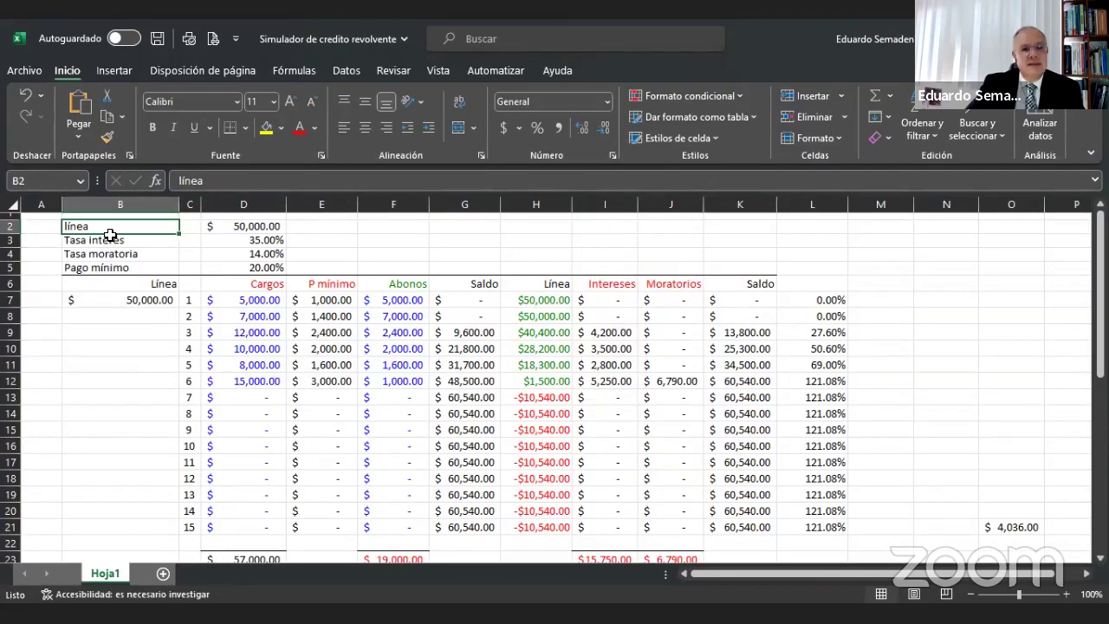
drag(110, 240, 556, 384)
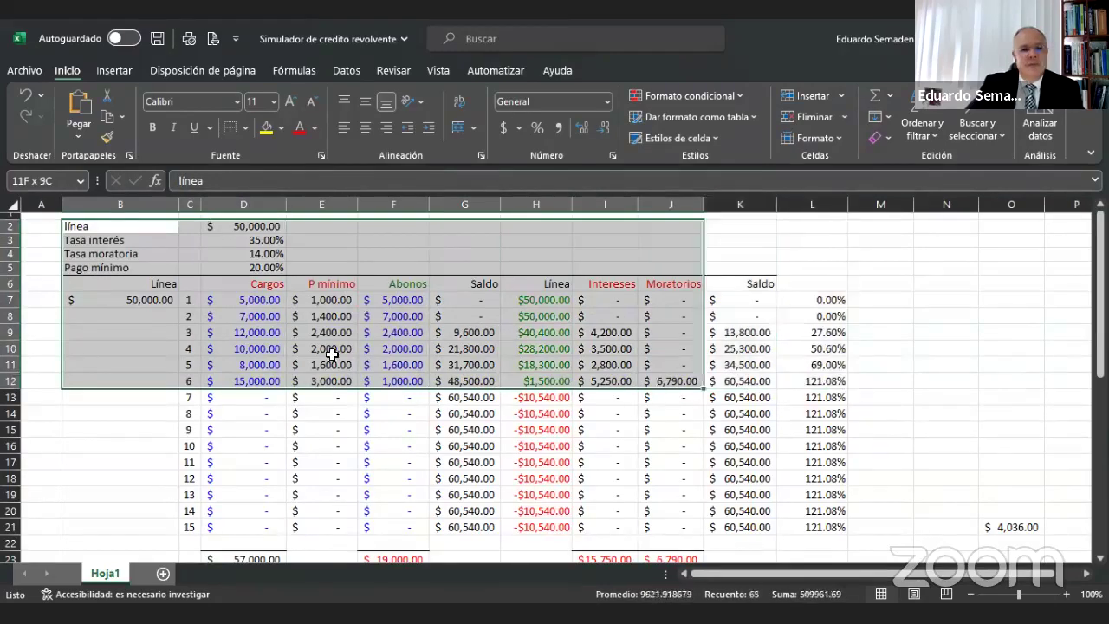
mouse_move(556, 384)
mouse_down()
mouse_move(152, 259)
mouse_move(147, 225)
mouse_up()
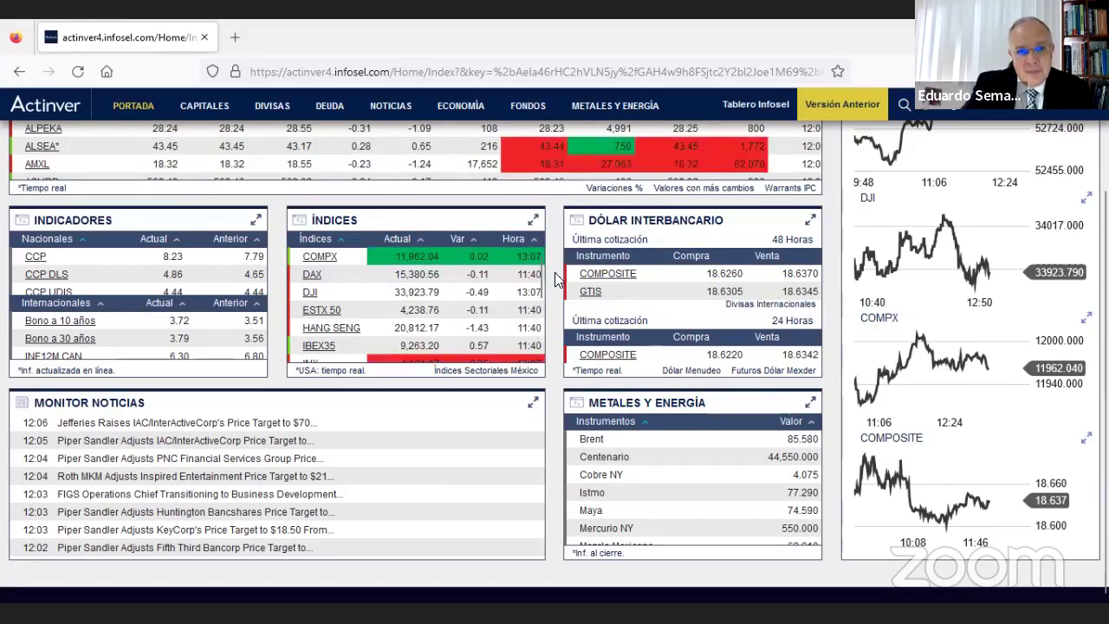
- Scroll through the Actinver BMV stock quotes and index panels
scroll(239, 214, up, 2)
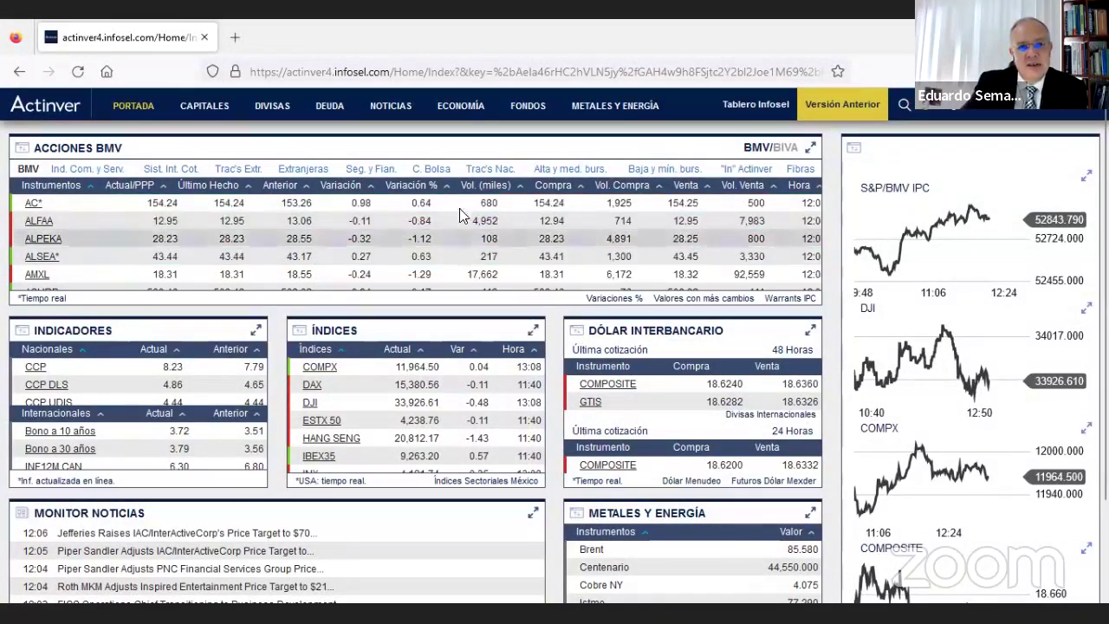
scroll(831, 383, down, 2)
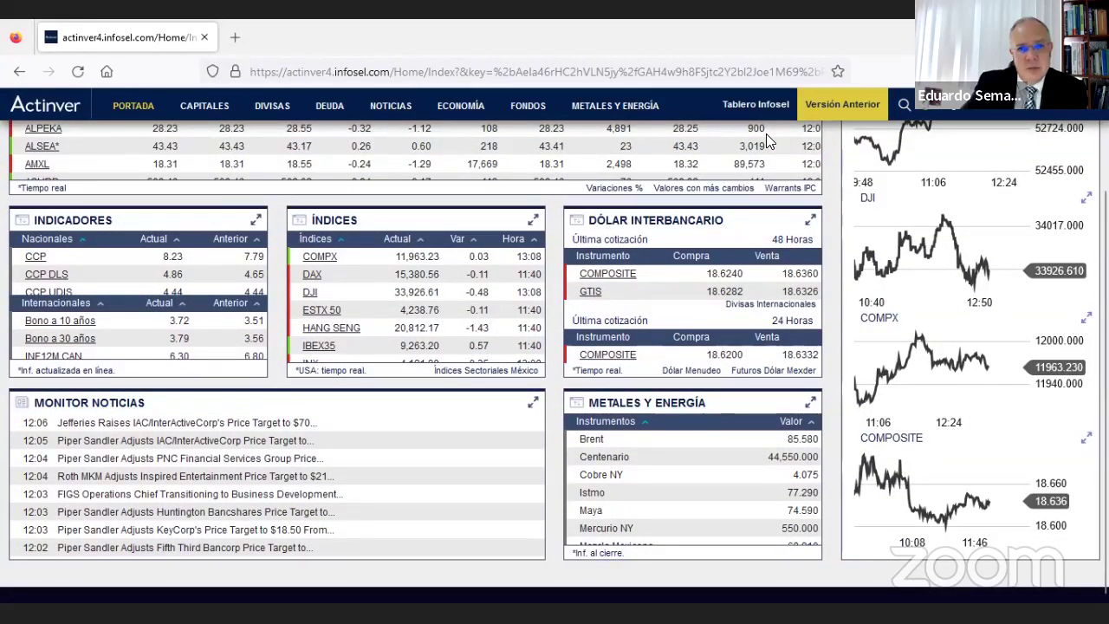
scroll(379, 384, up, 2)
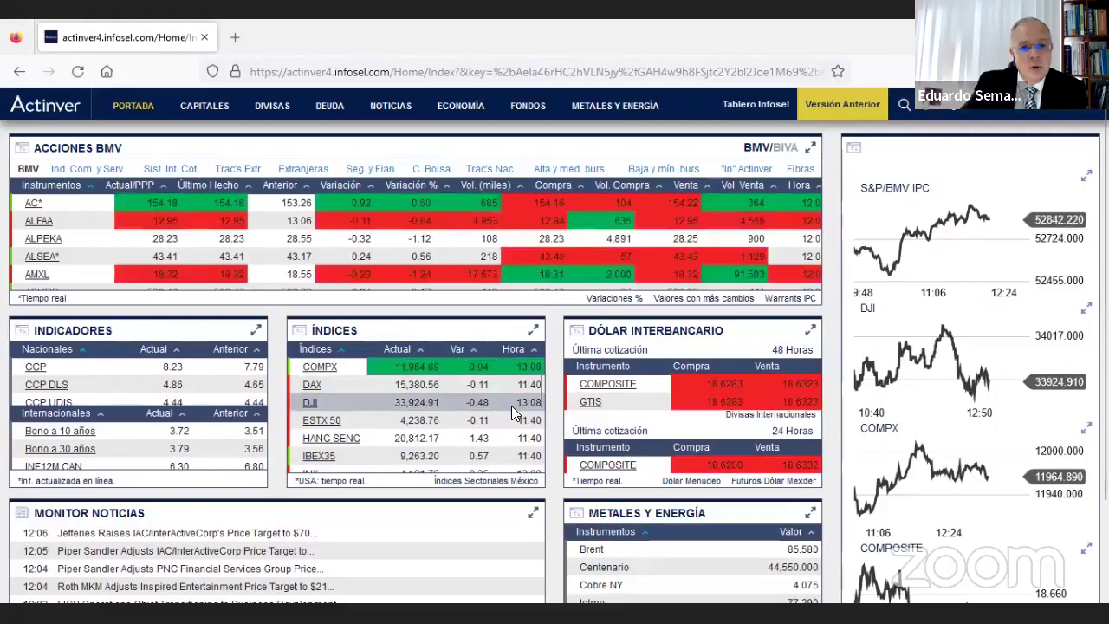
scroll(473, 414, down, 2)
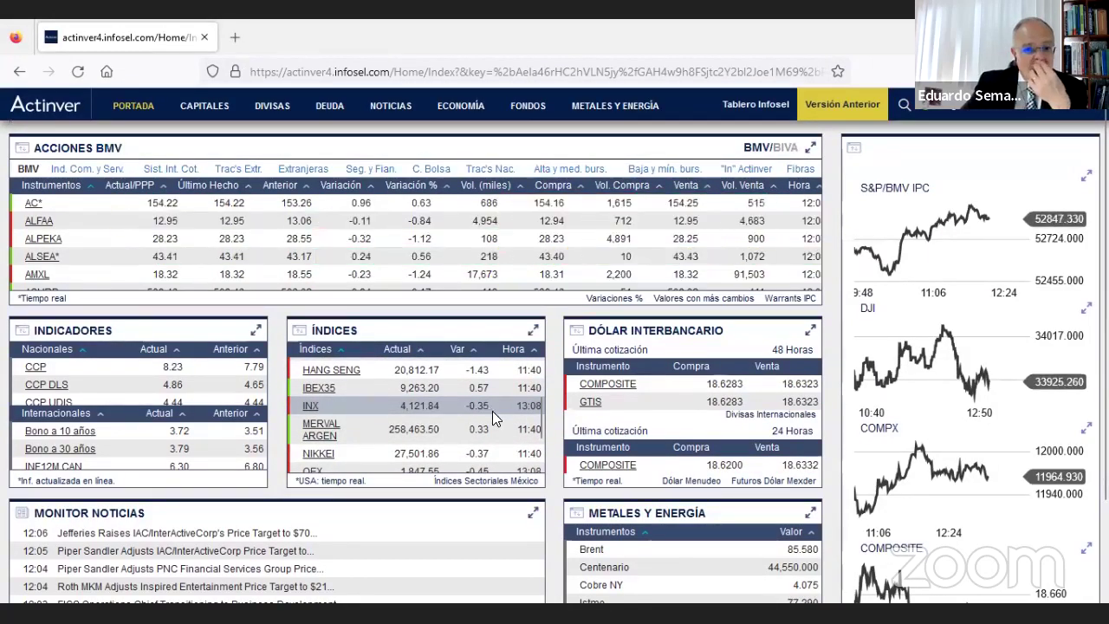
scroll(498, 429, down, 2)
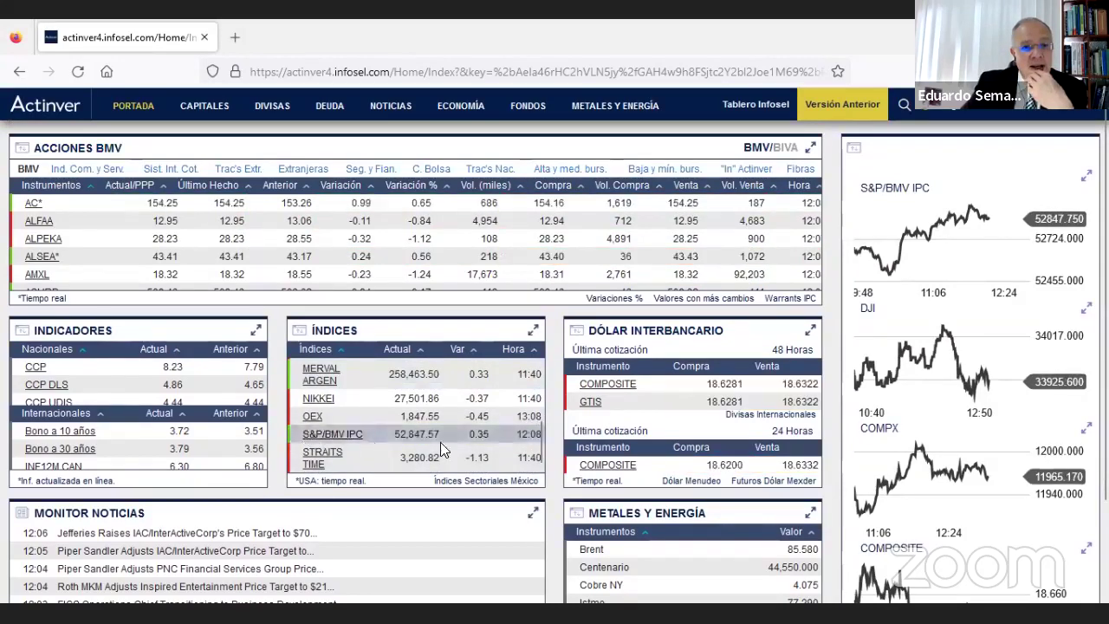
scroll(491, 425, up, 5)
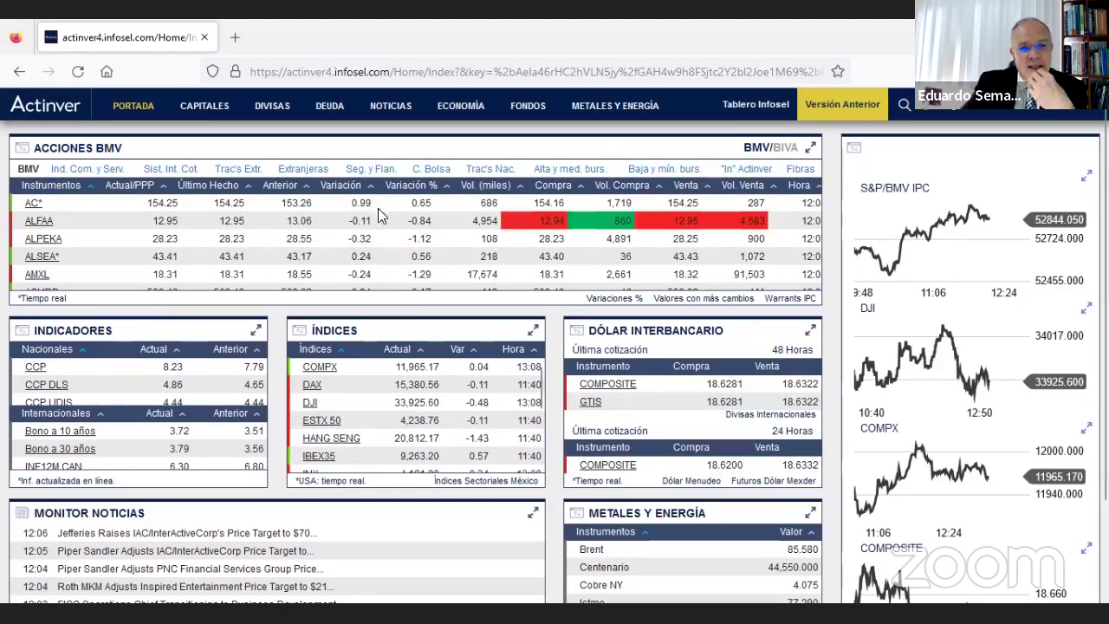
- Open Banco de México's credit-indicator analysis portal, dismiss its welcome message and scroll to the rate charts
click(235, 37)
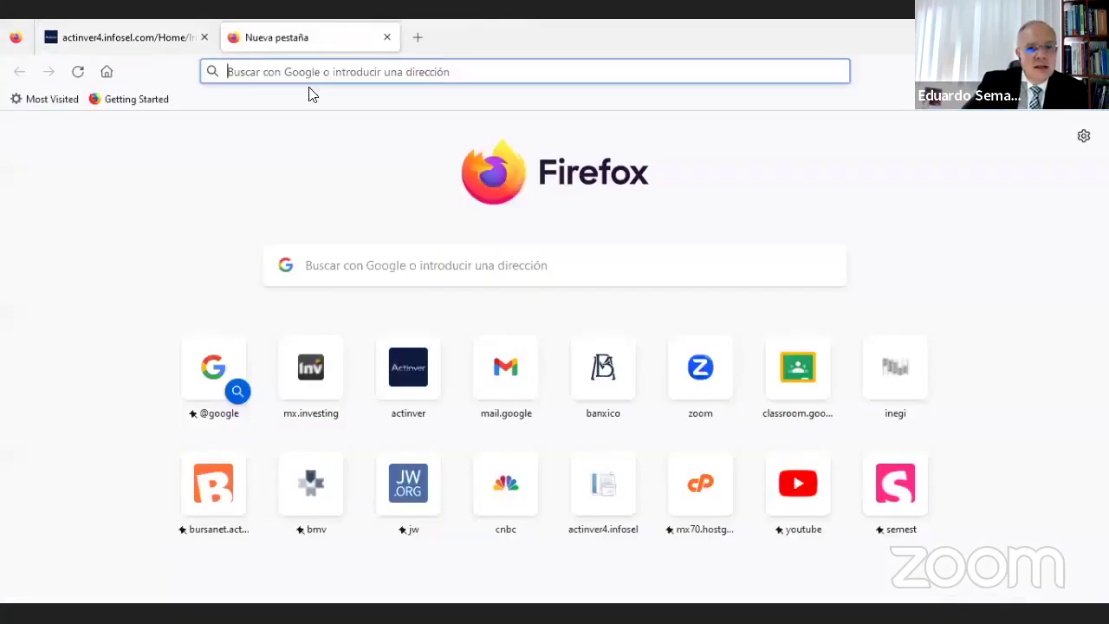
click(590, 380)
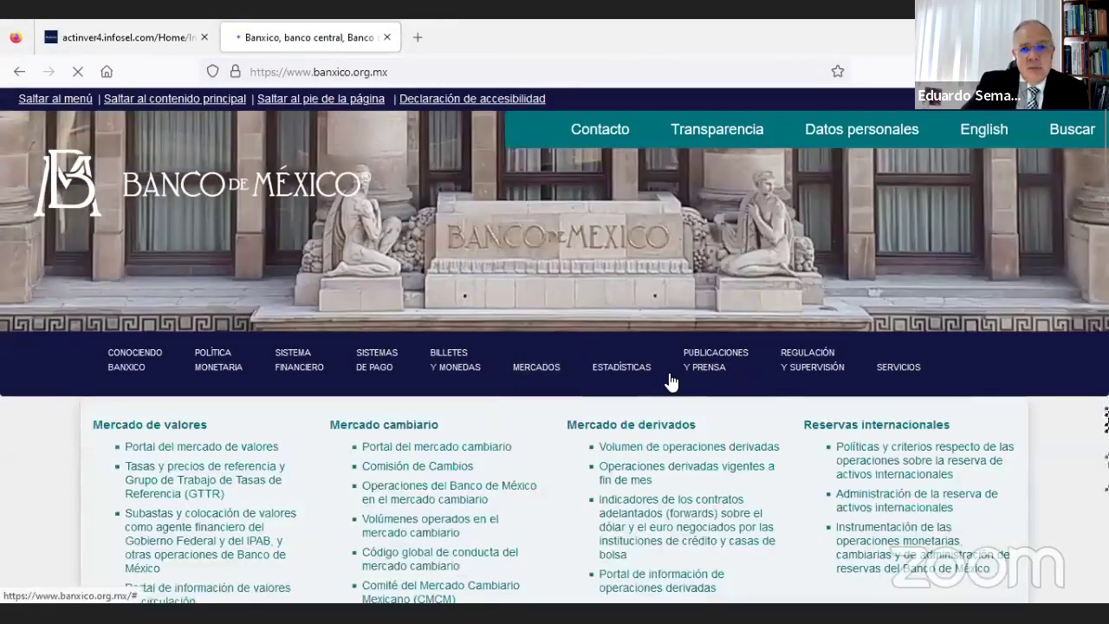
mouse_move(689, 370)
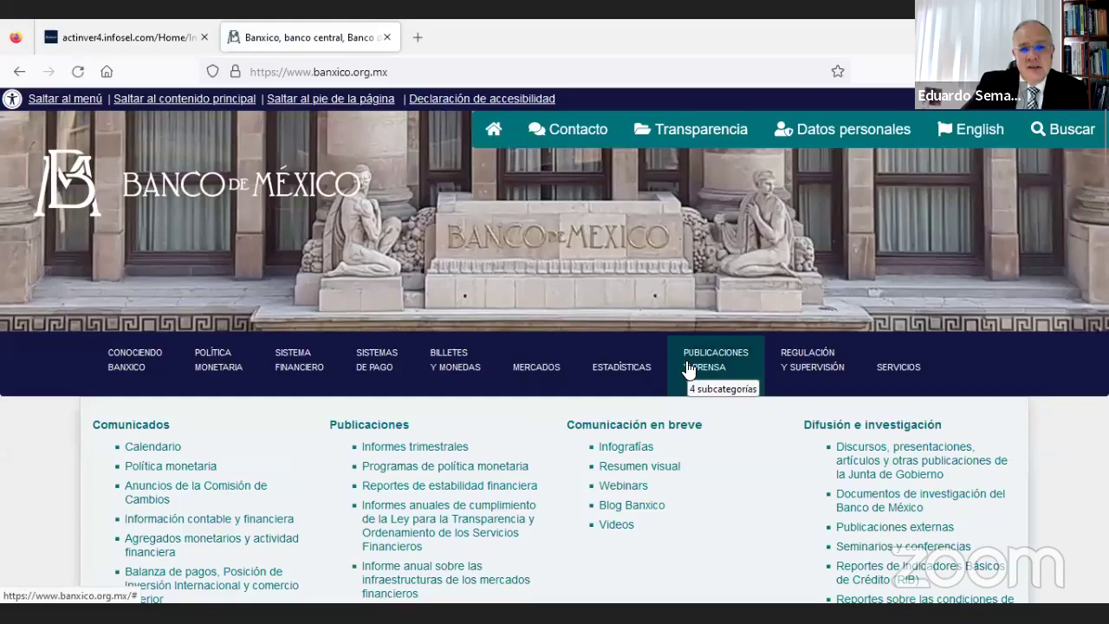
mouse_move(626, 367)
click(624, 454)
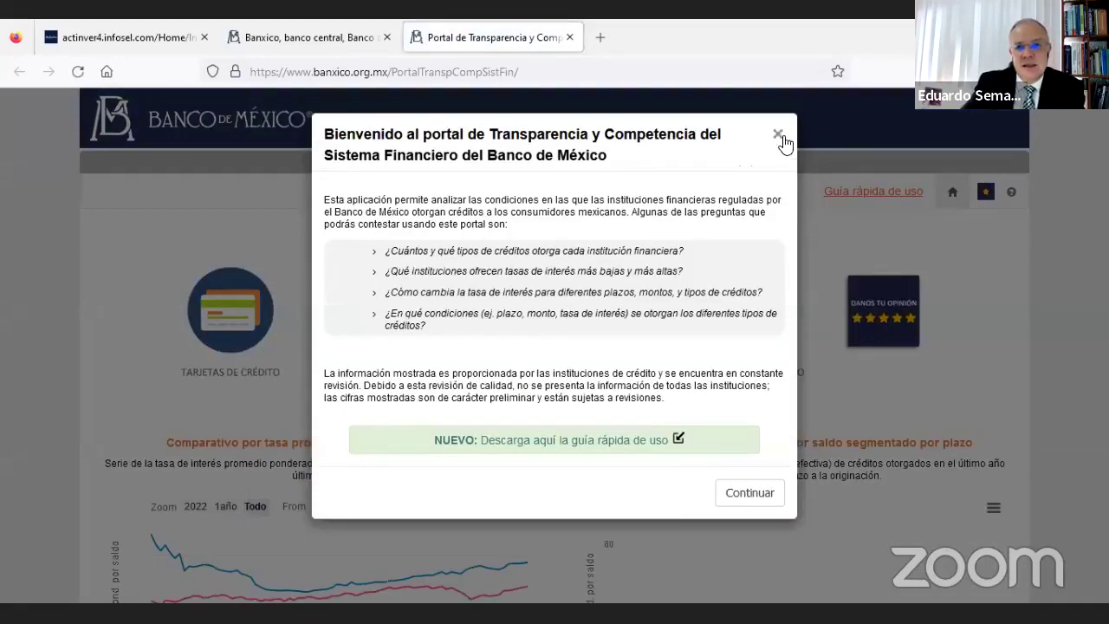
click(779, 135)
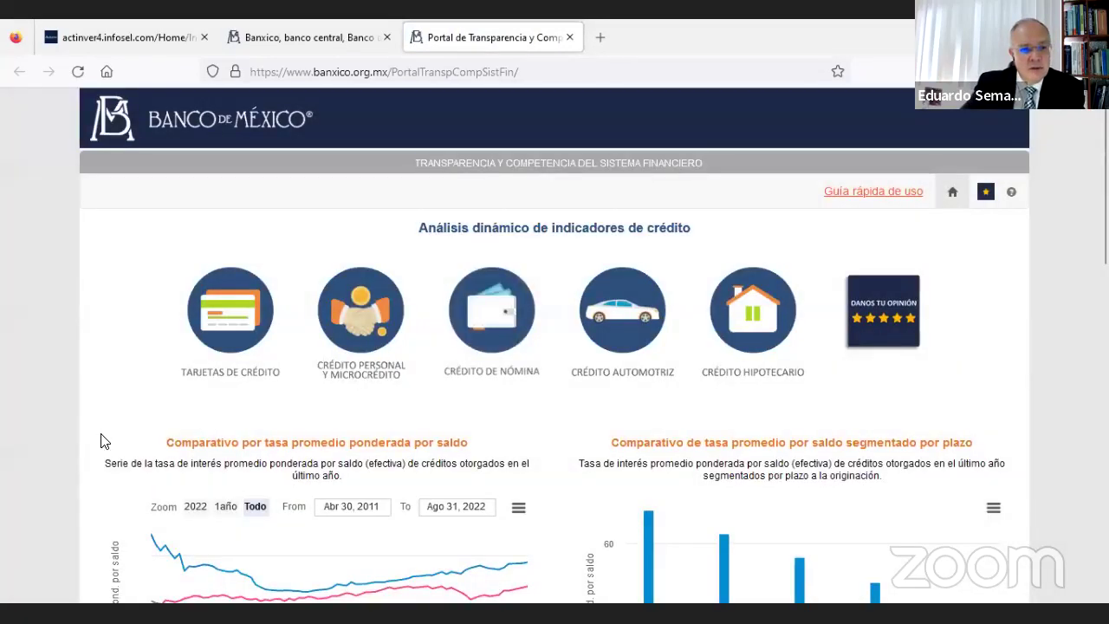
scroll(538, 407, down, 2)
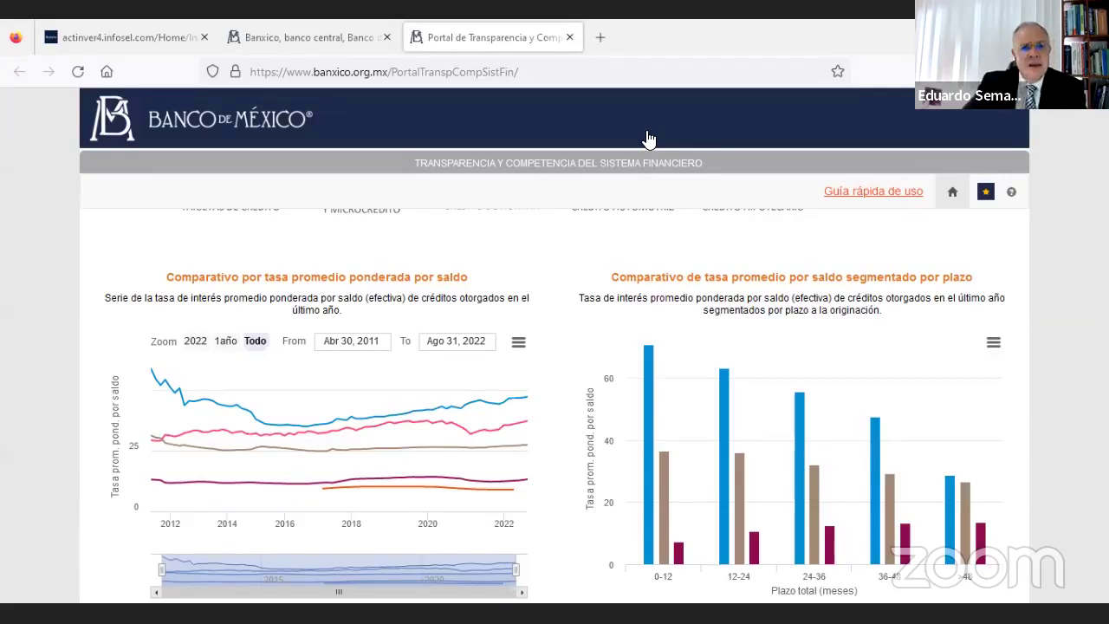
- Type 'Ahorro = Ingresos - Egresos' in the blank Word document and add a blank line
key(alt+Tab)
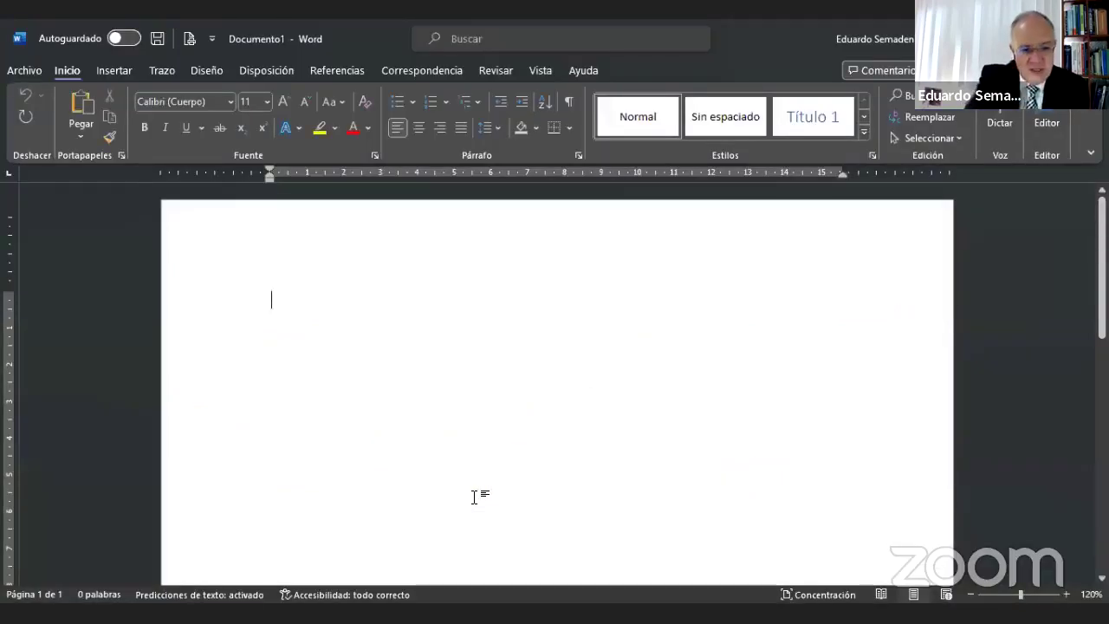
text(A)
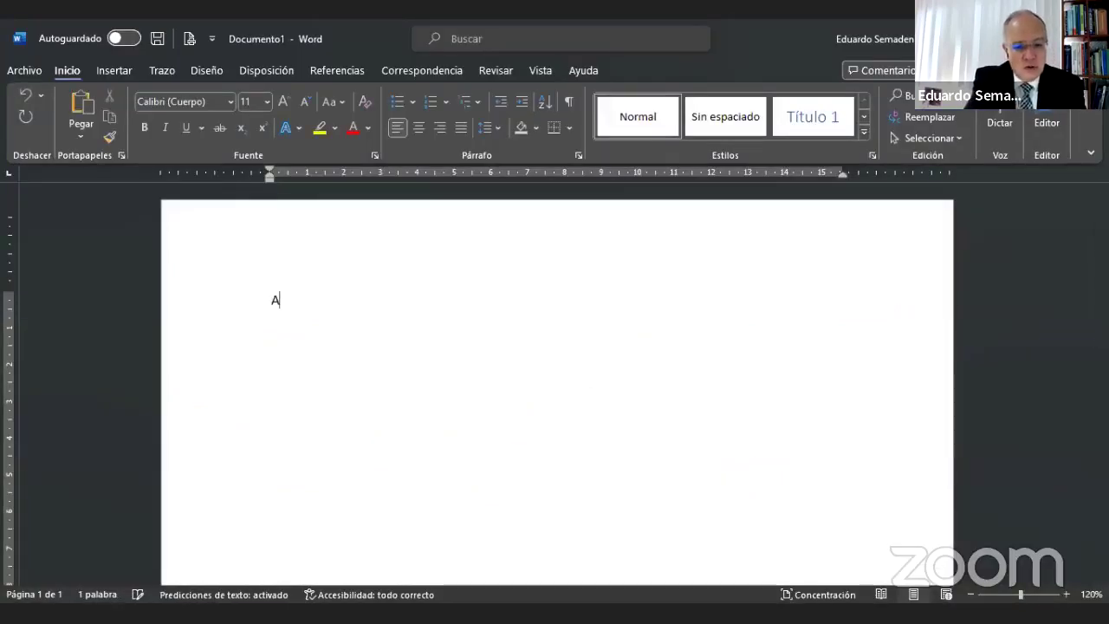
text(horro)
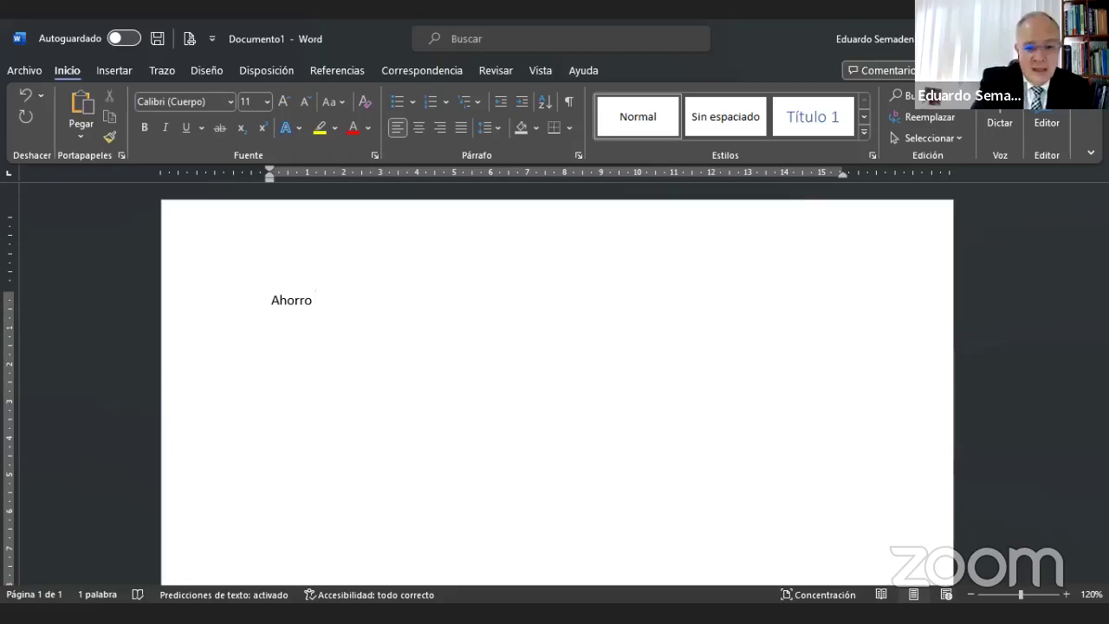
text(= I)
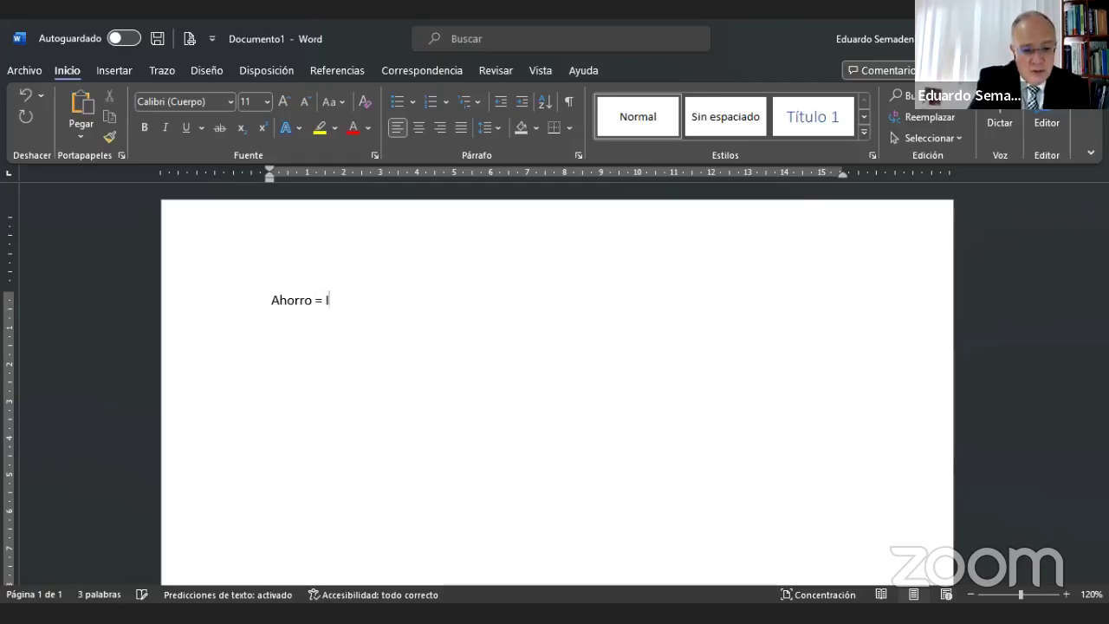
text(ngresos -)
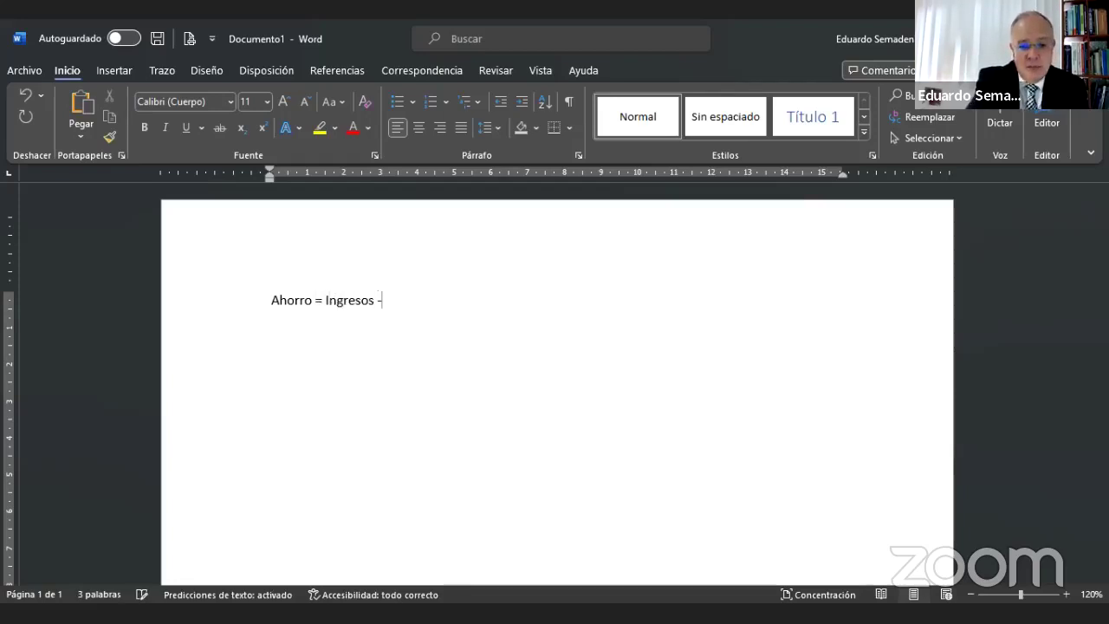
text( Eg)
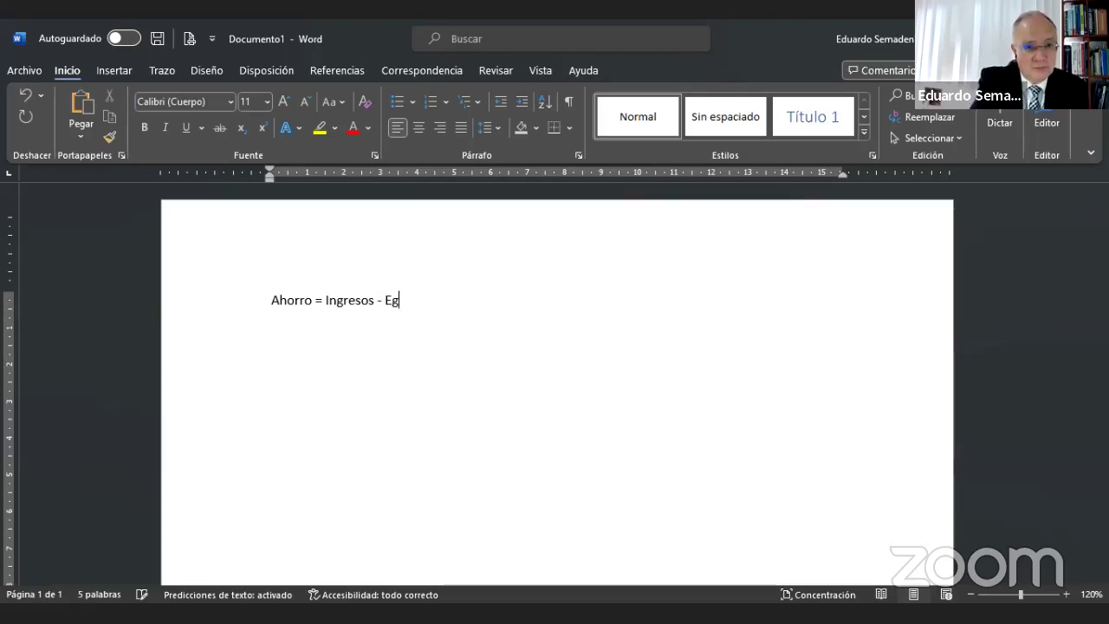
text(resos)
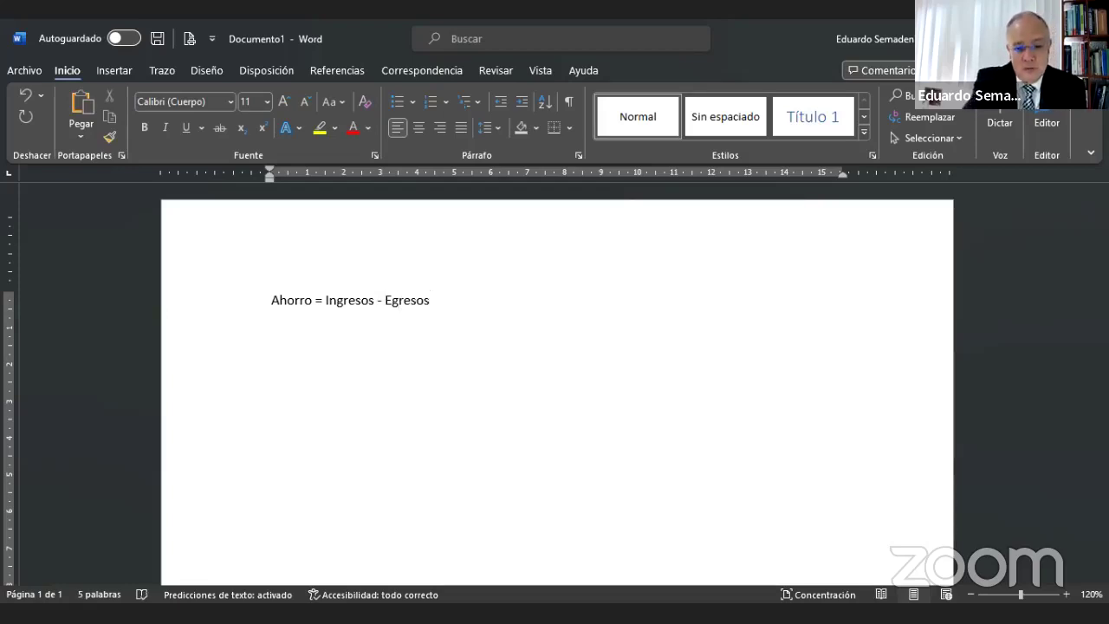
key(Return)
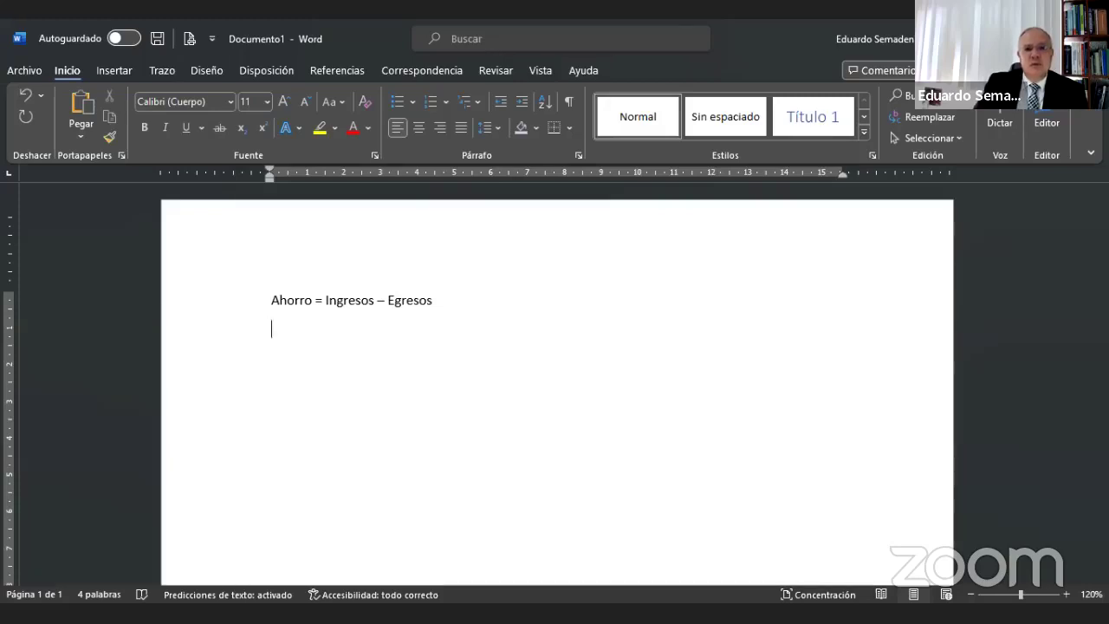
key(Return)
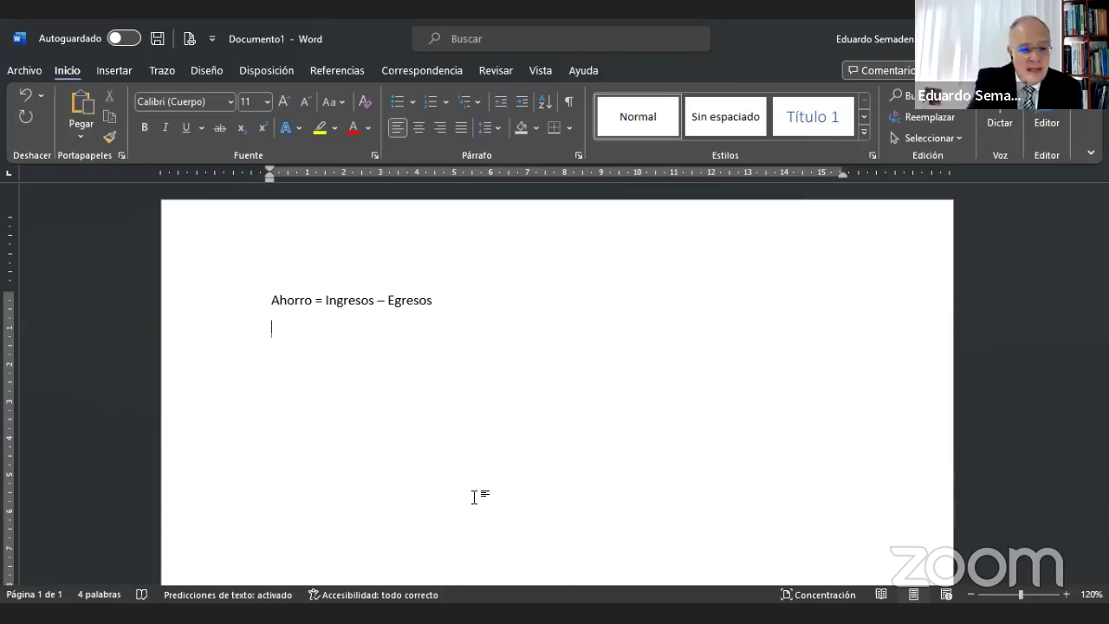
- Type 'PATRIMONIO = ACTIVOS - PASIVOS' on the next line, then select the word ACTIVOS
text(P)
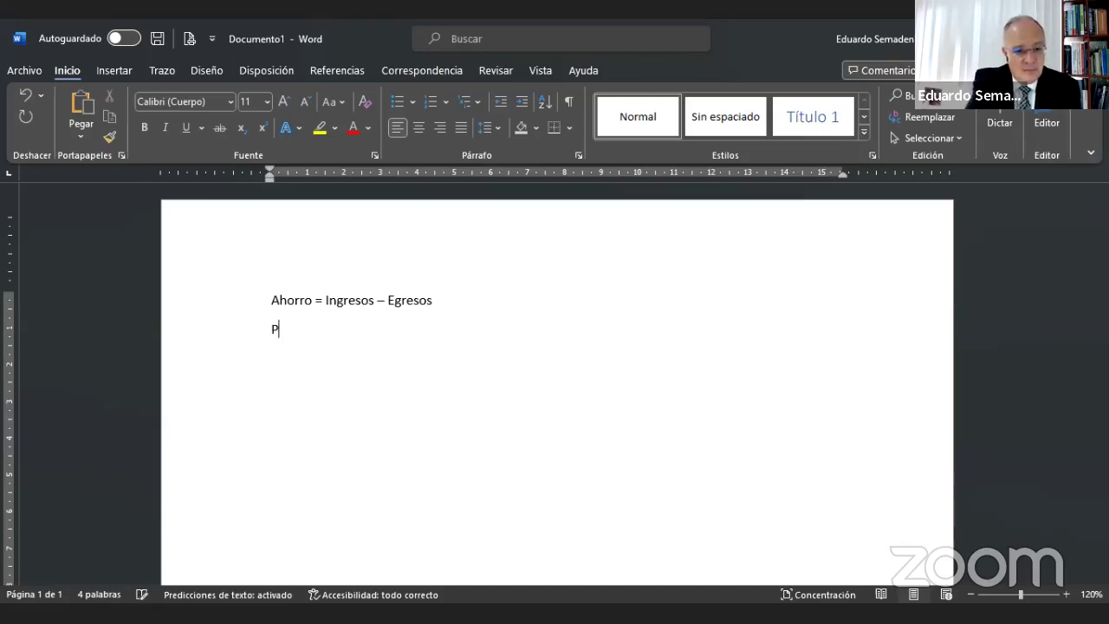
text(ATRIMONIO)
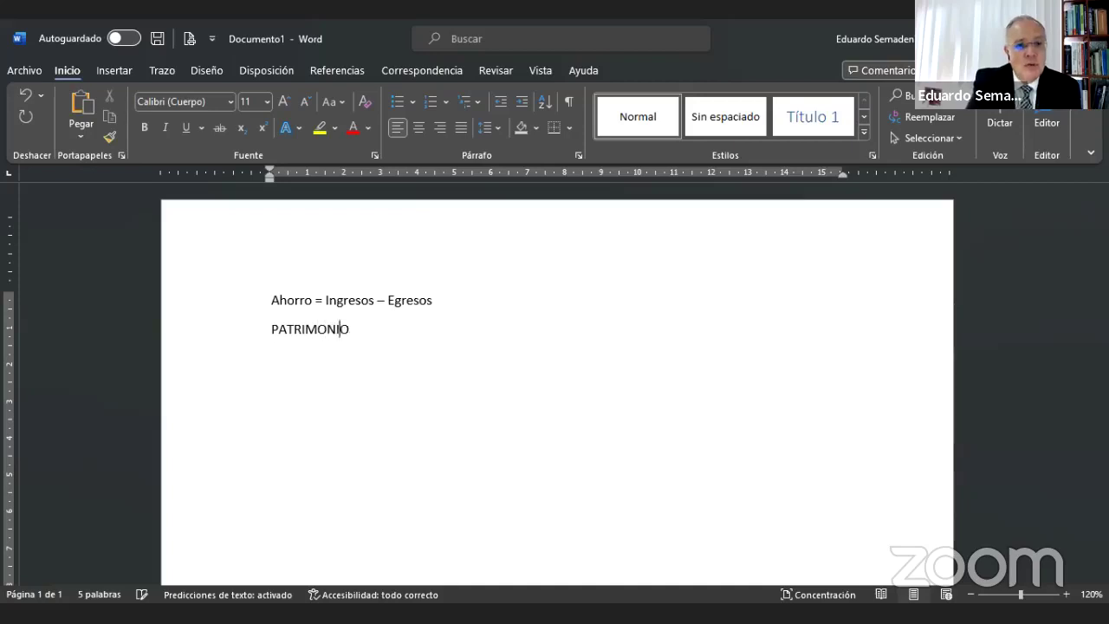
text( =)
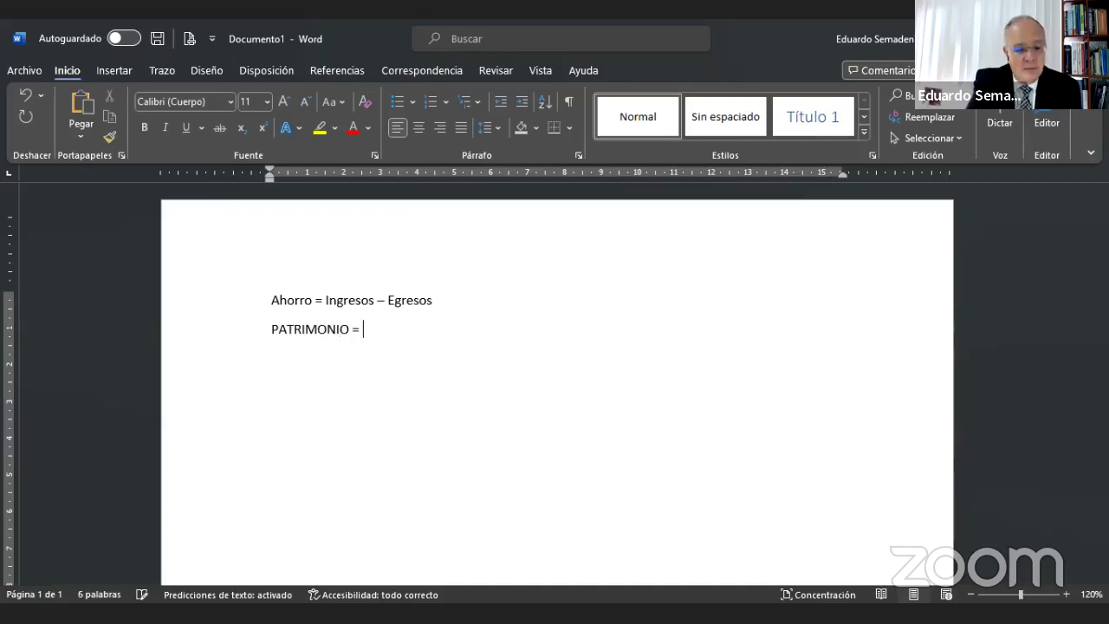
text( ACTIVO)
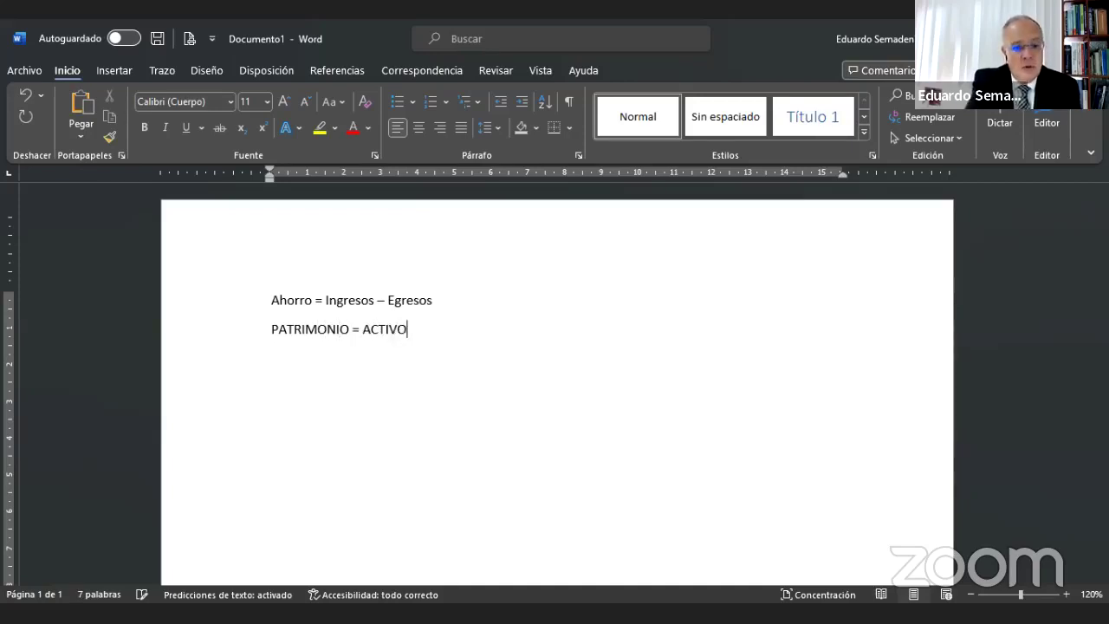
text(S- )
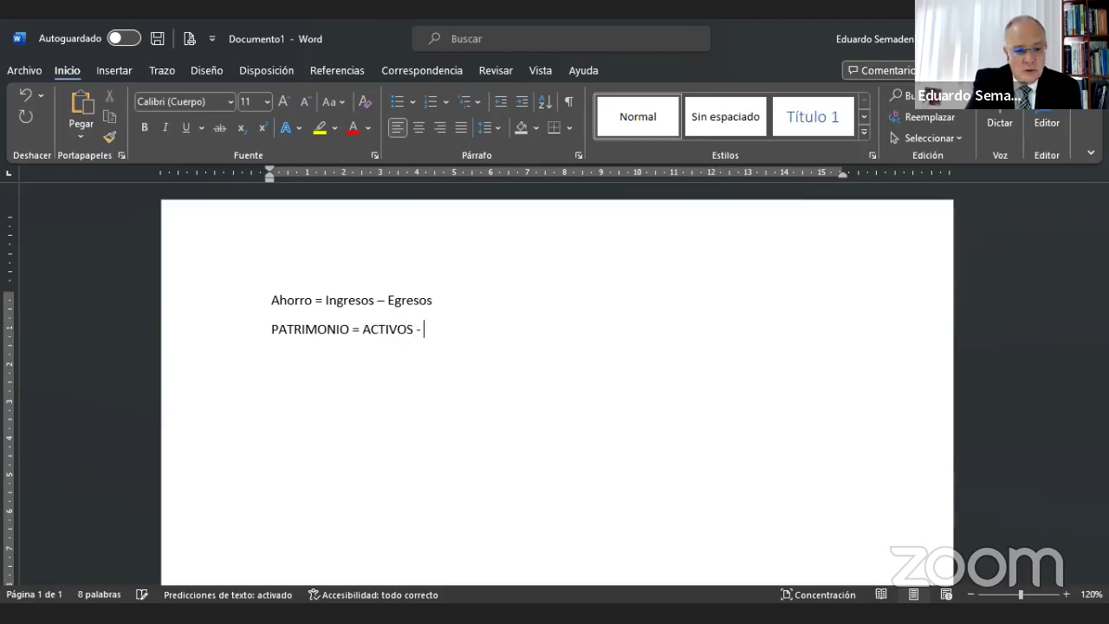
text(PASIVO)
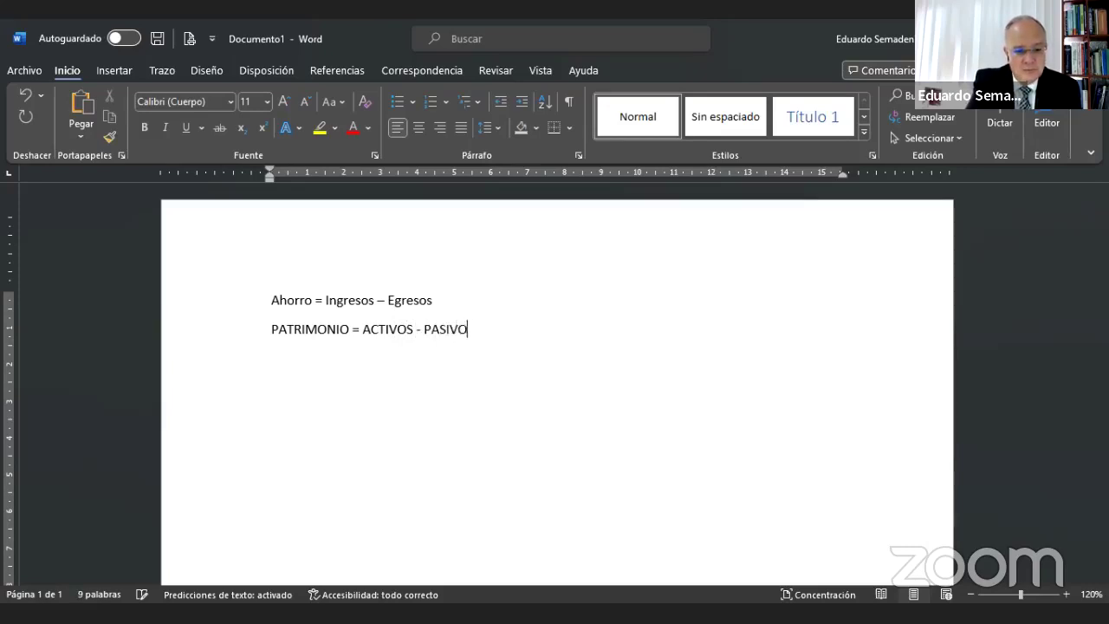
text(S)
key(Return)
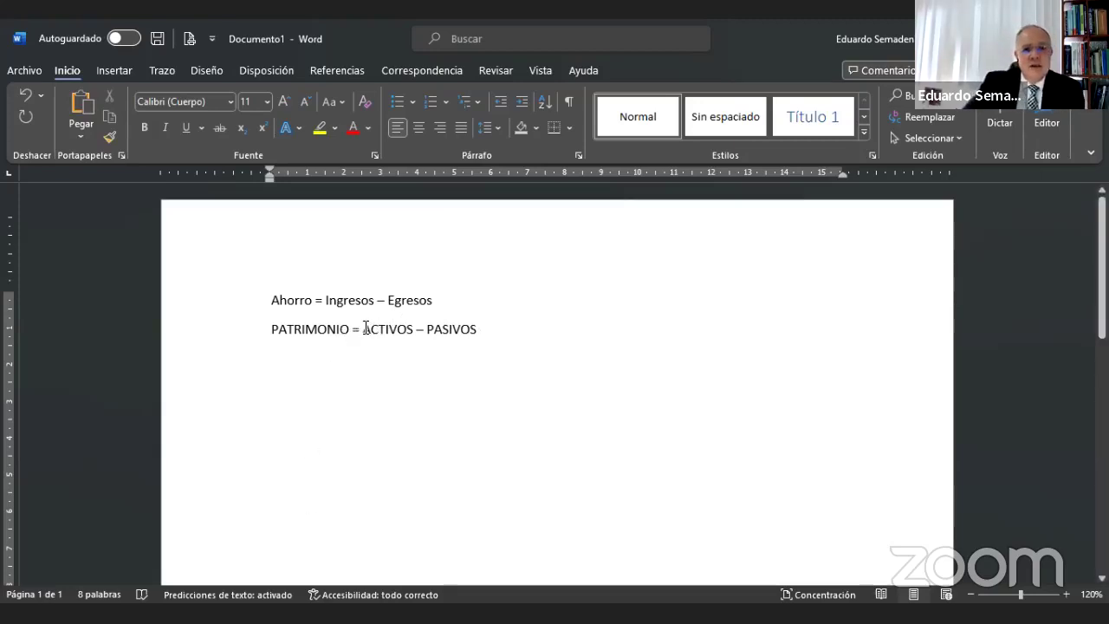
drag(363, 329, 413, 329)
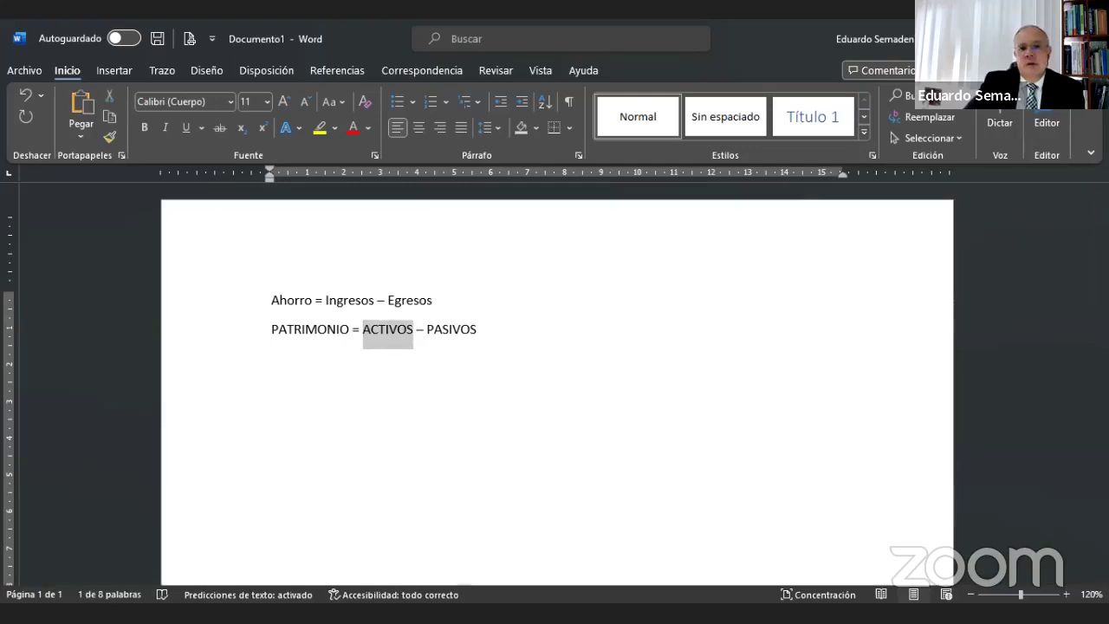